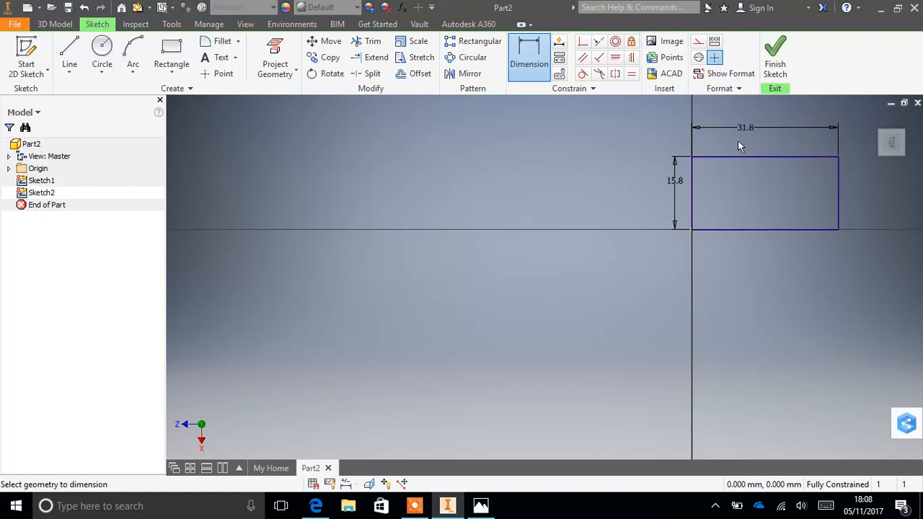
- Finish the rectangle sketch and extrude the 31.8 by 15.8 mm profile 9.6 mm upward as the brick's solid body
click(773, 64)
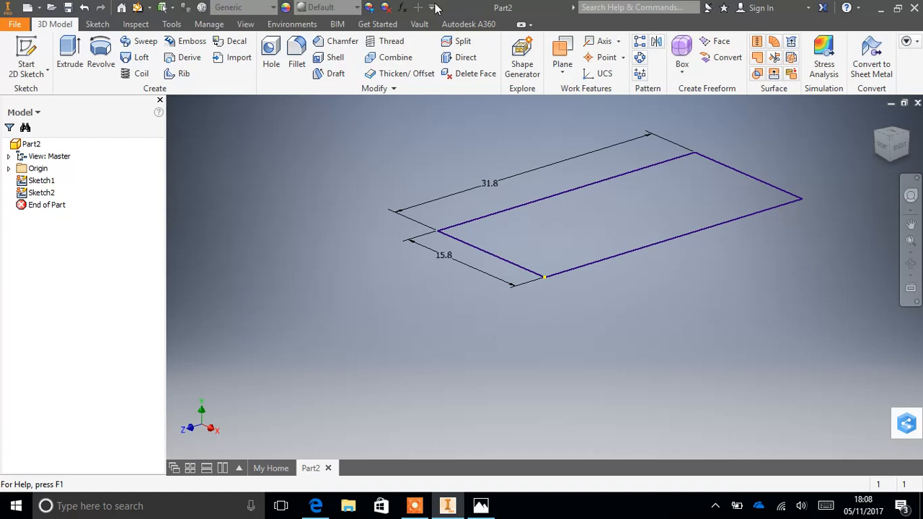
click(78, 55)
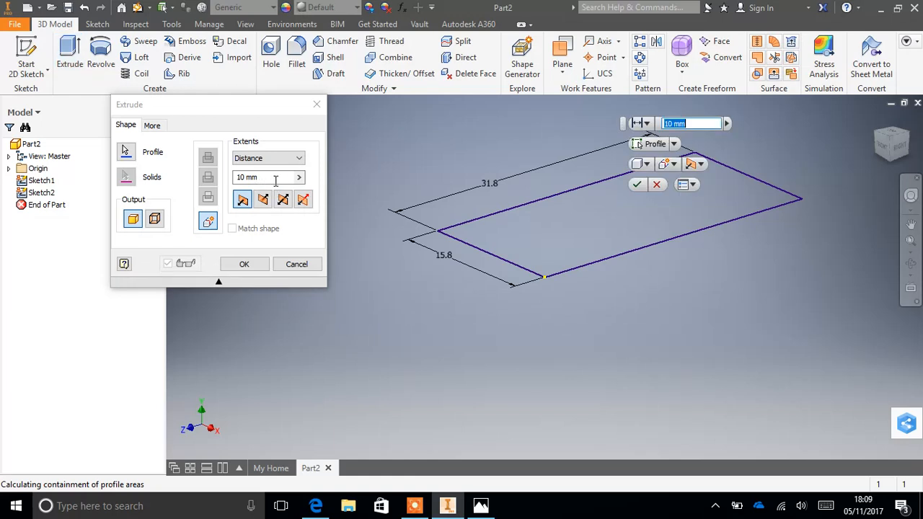
click(273, 177)
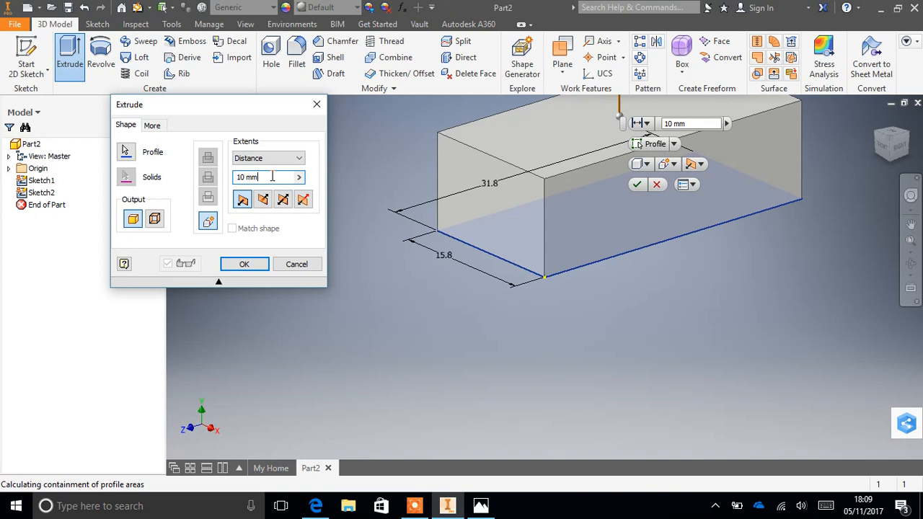
key(BackSpace)
key(BackSpace)
key(BackSpace)
key(BackSpace)
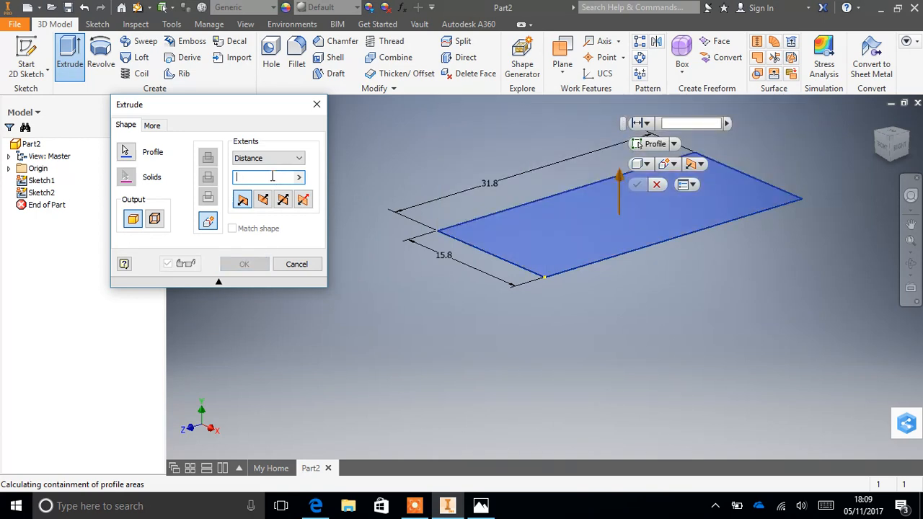
text(9.)
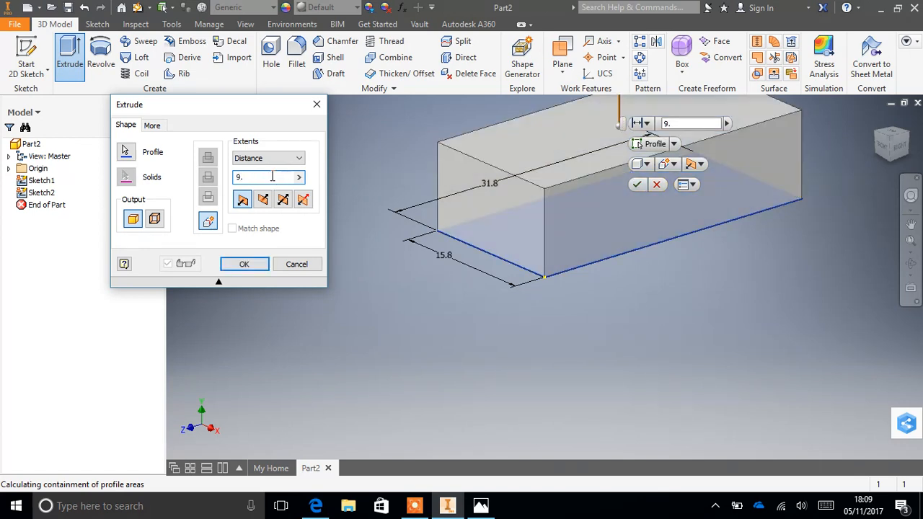
text(5)
key(Return)
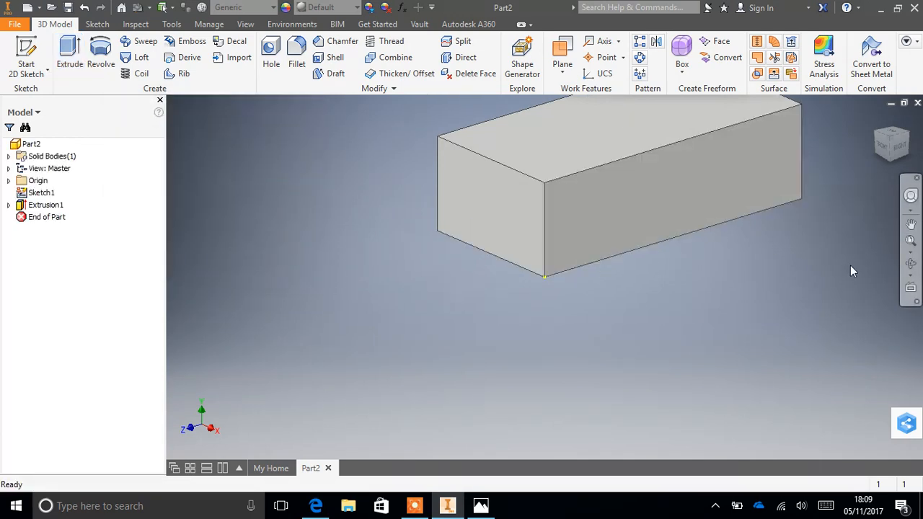
click(910, 226)
drag(765, 179, 705, 263)
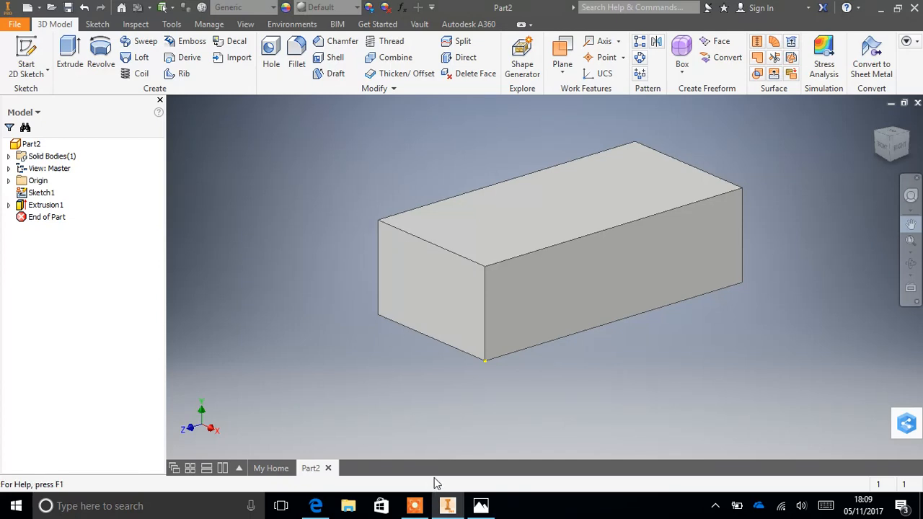
- Switch to Photos and examine the Lego brick drawing for the studs' positions, diameter and height
click(479, 506)
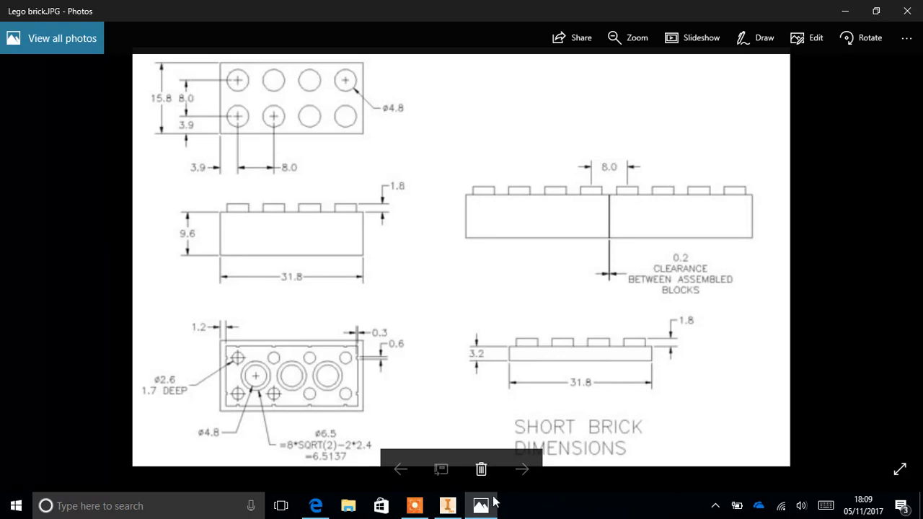
click(414, 506)
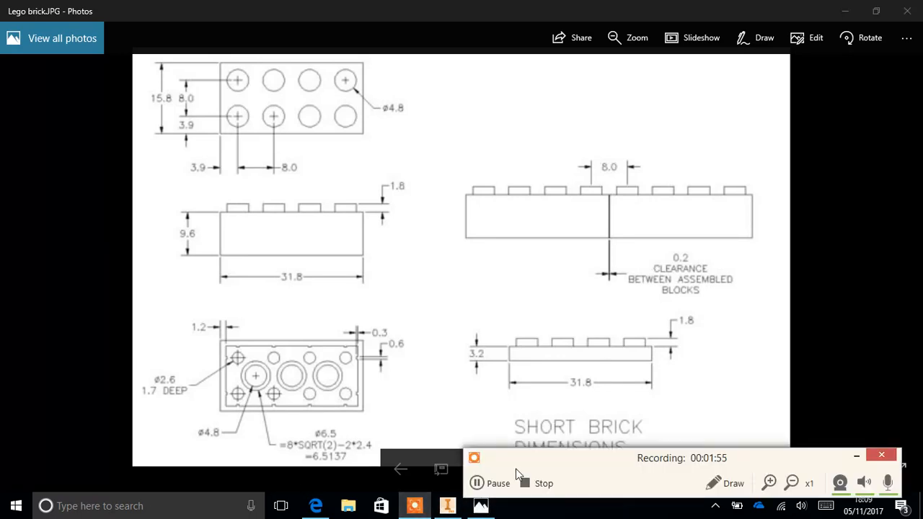
click(475, 482)
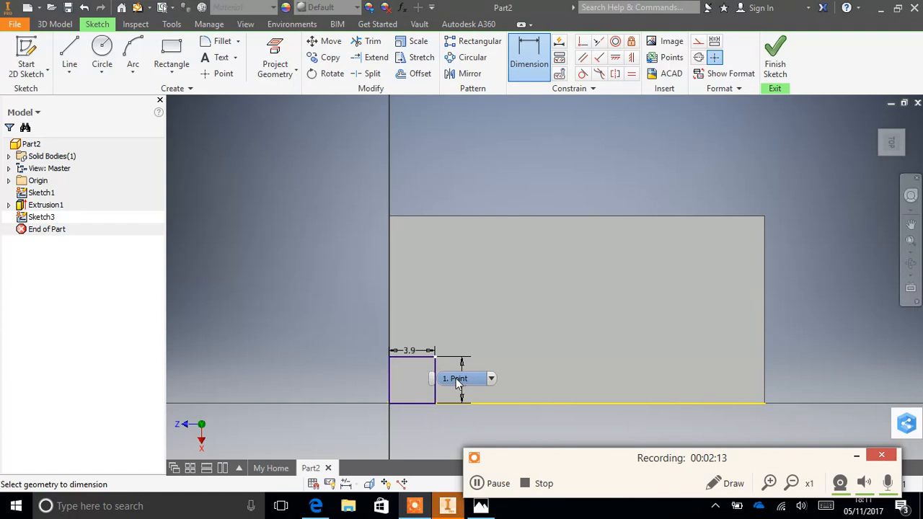
- Check the stud diameter on the Lego brick drawing in Photos and return to the sketch in Inventor
click(480, 506)
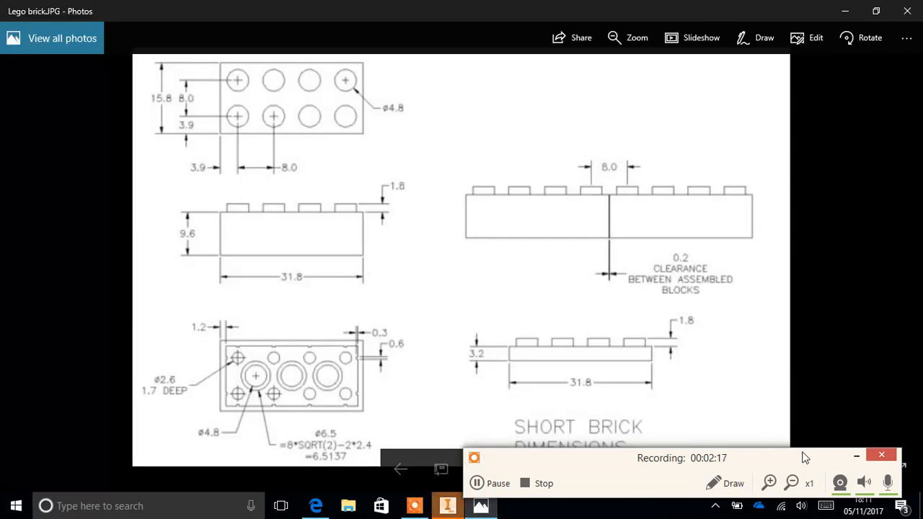
click(856, 454)
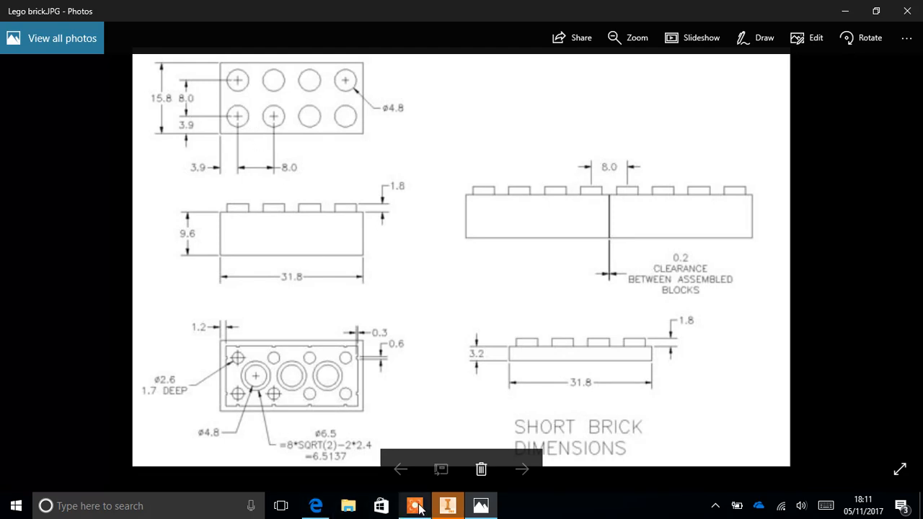
click(450, 506)
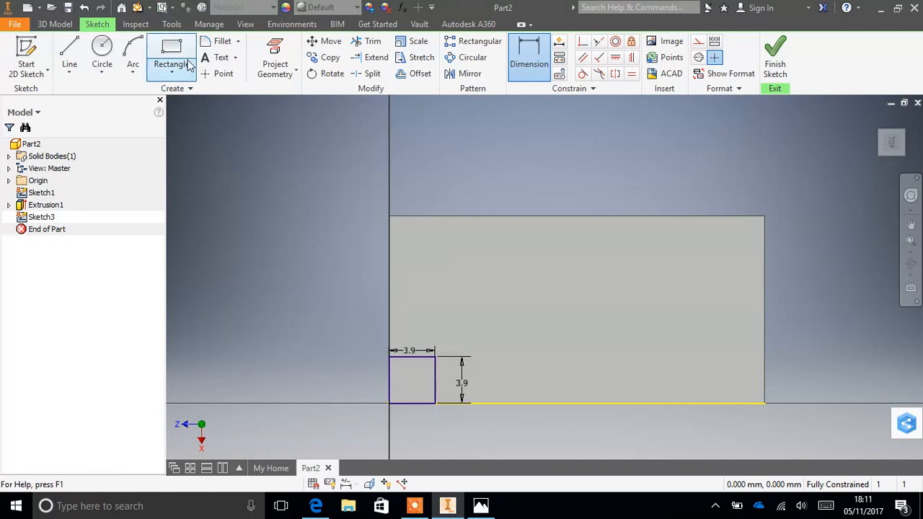
click(100, 56)
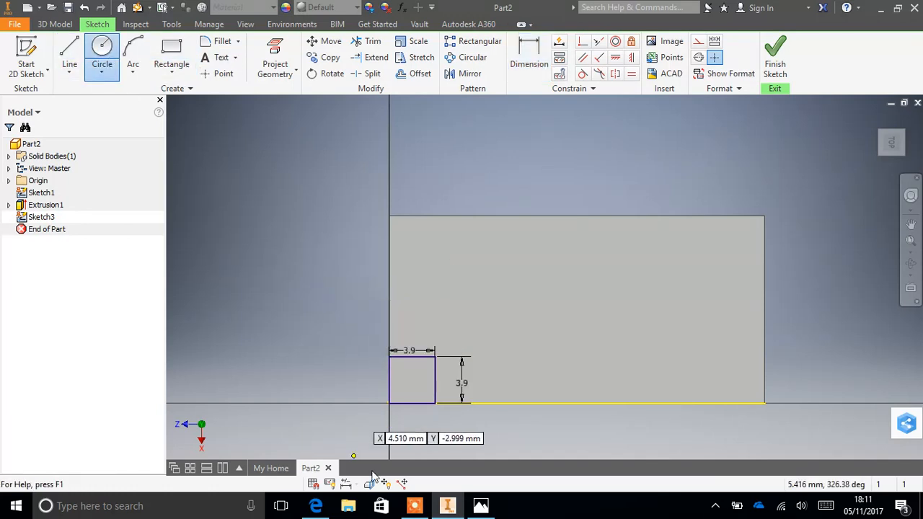
click(435, 355)
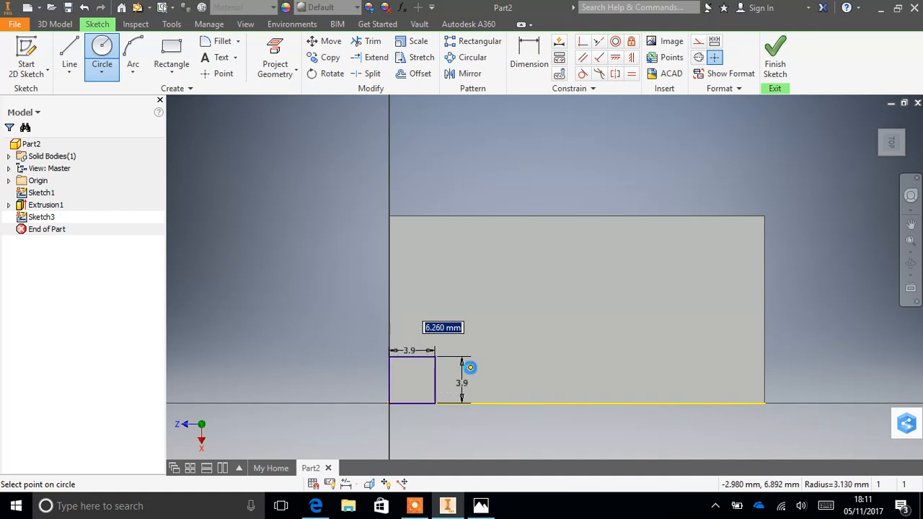
click(470, 364)
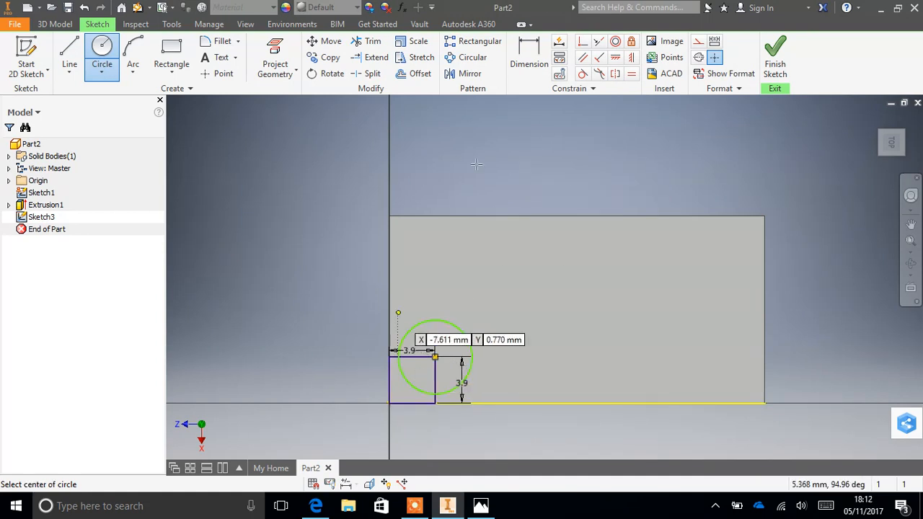
click(532, 45)
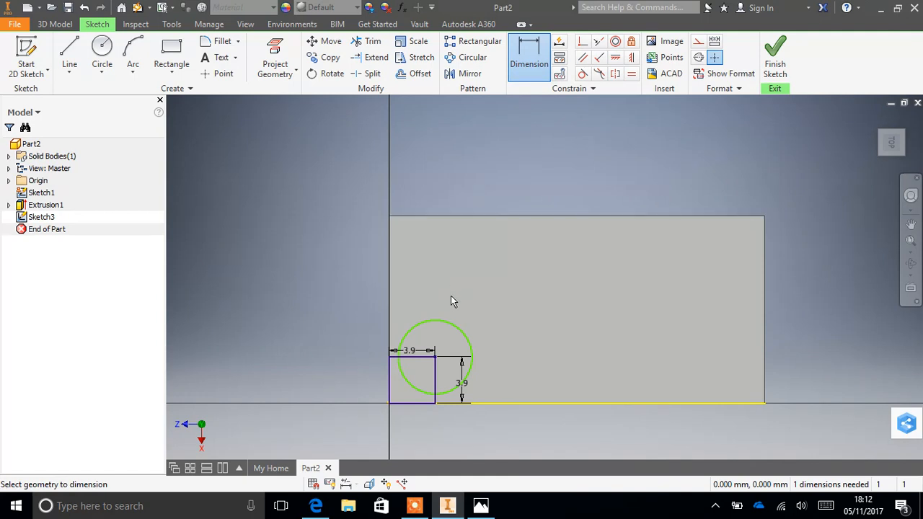
key(ctrl+z)
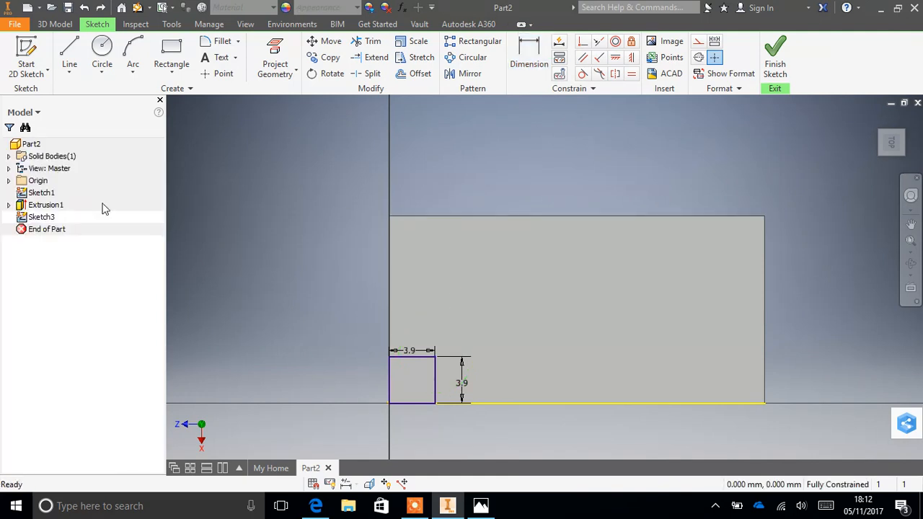
- Sketch a 4.8 mm diameter circle centred on the inner corner of the small 3.9 mm square on the brick's top face
click(101, 52)
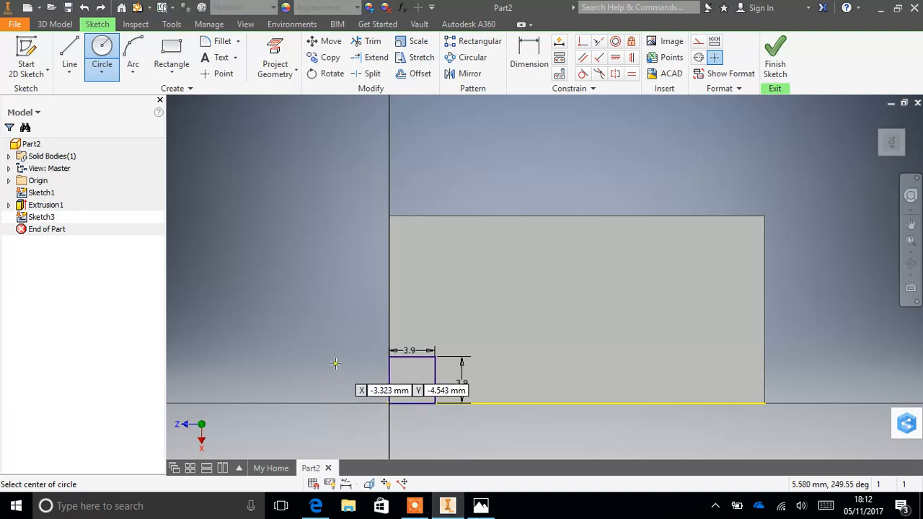
click(435, 356)
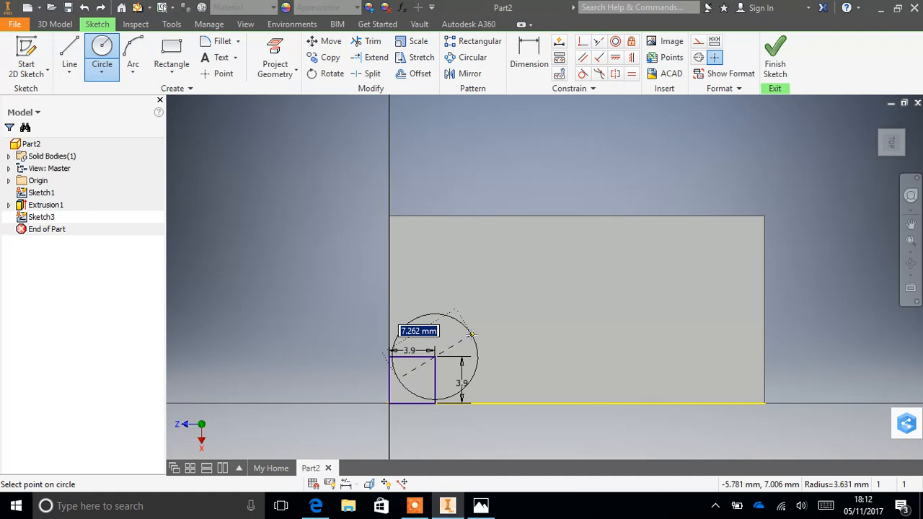
text(4)
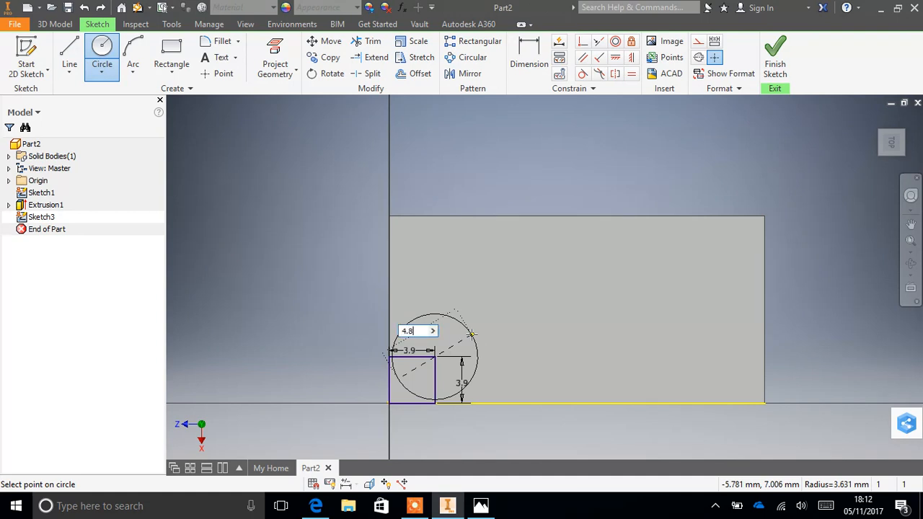
text(.8)
key(Tab)
key(Return)
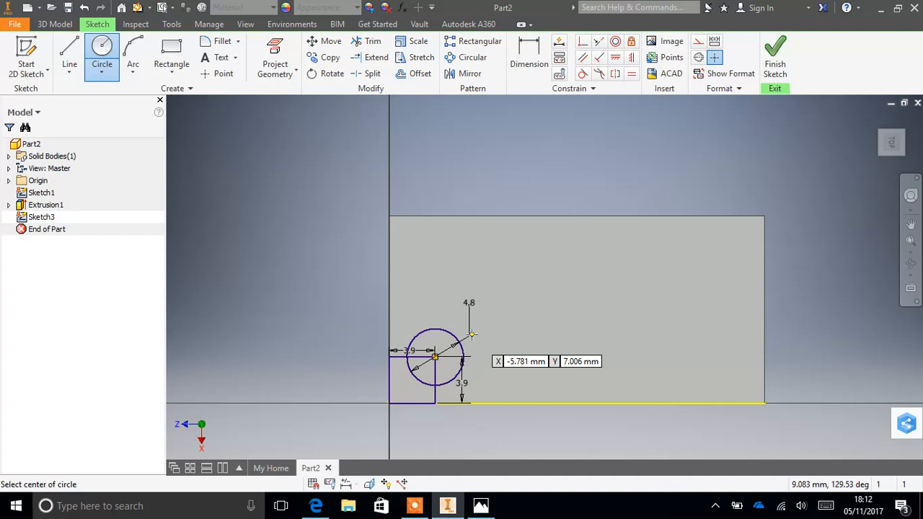
- Trim the small square's upper and inner edges where they cross the 4.8 mm circle
click(363, 43)
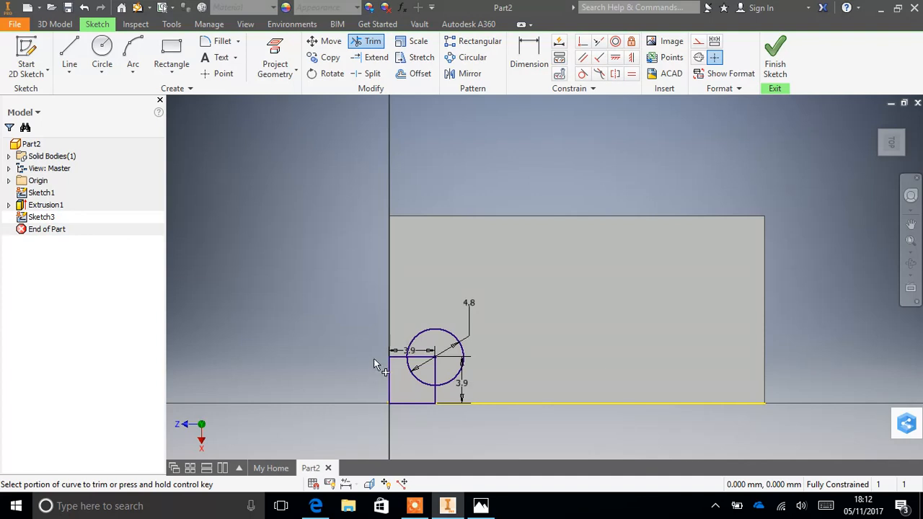
click(434, 369)
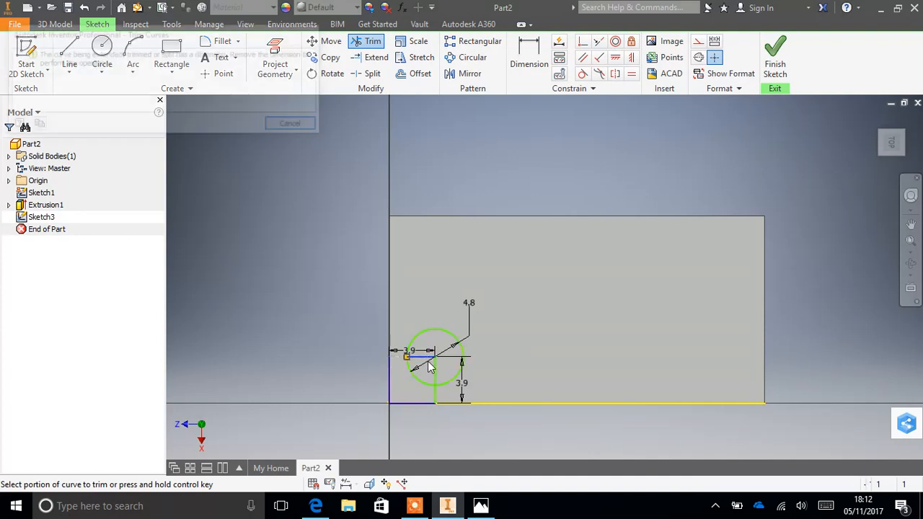
click(292, 126)
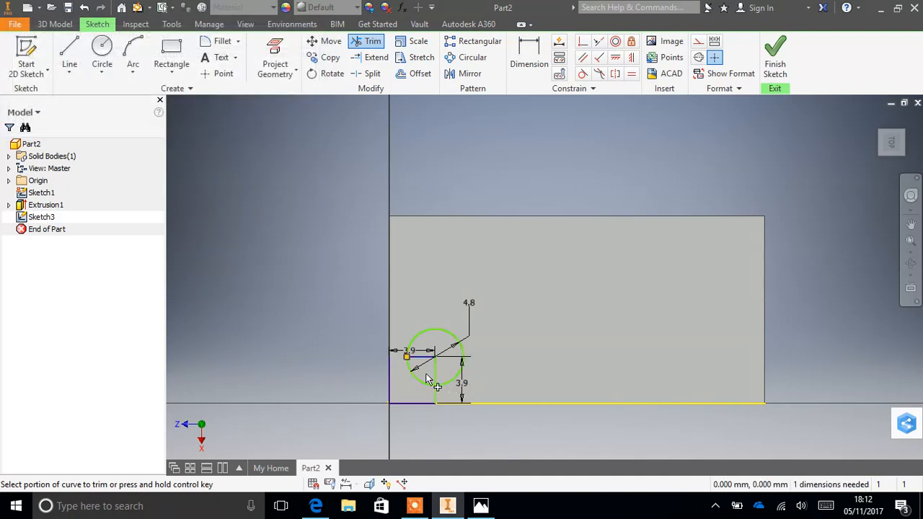
click(435, 401)
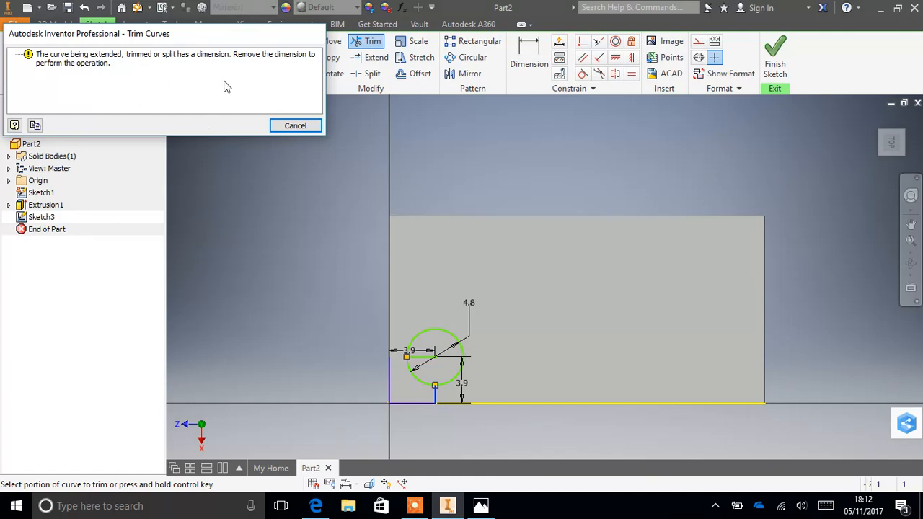
click(294, 128)
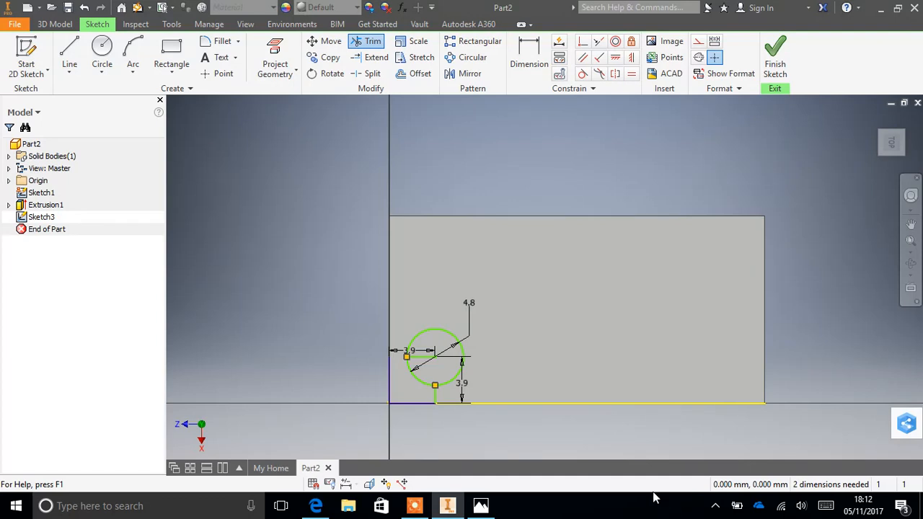
click(415, 507)
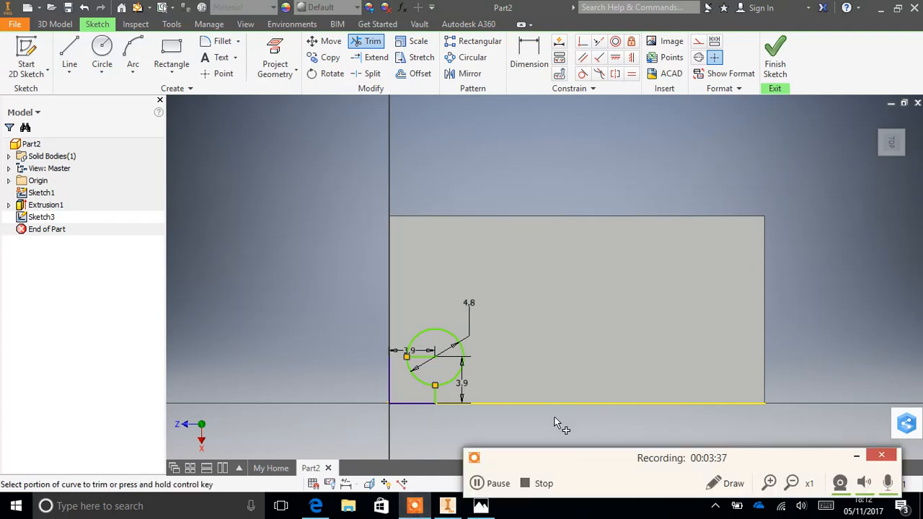
click(481, 483)
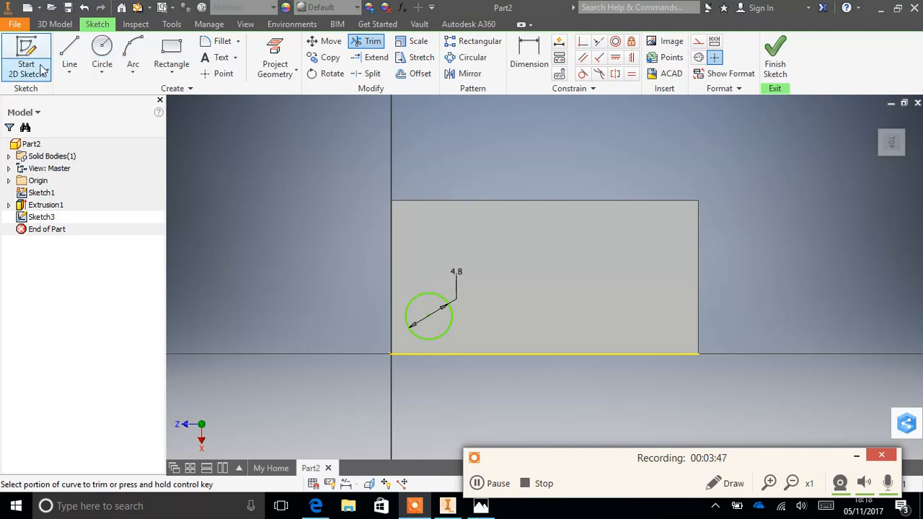
- Finish the stud sketch and extrude the 4.8 mm circle 1.8 mm upward, joined to the brick
click(775, 56)
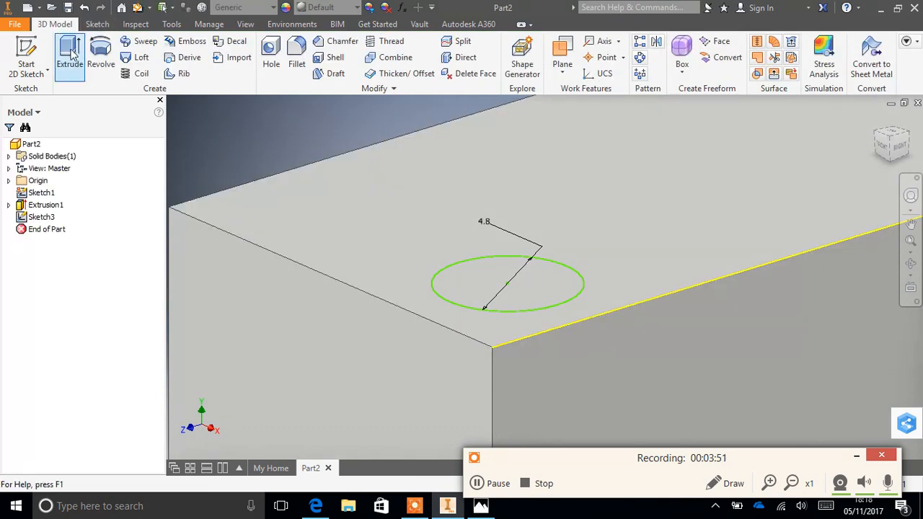
click(72, 57)
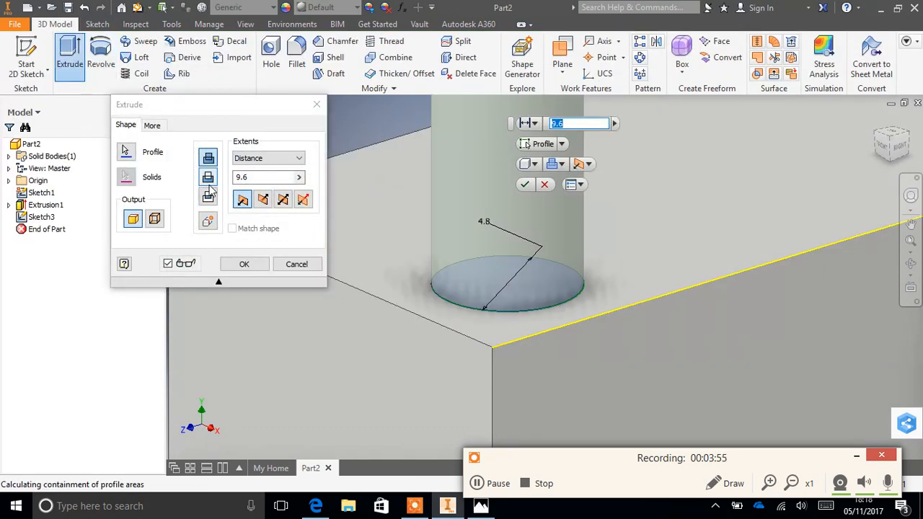
click(256, 180)
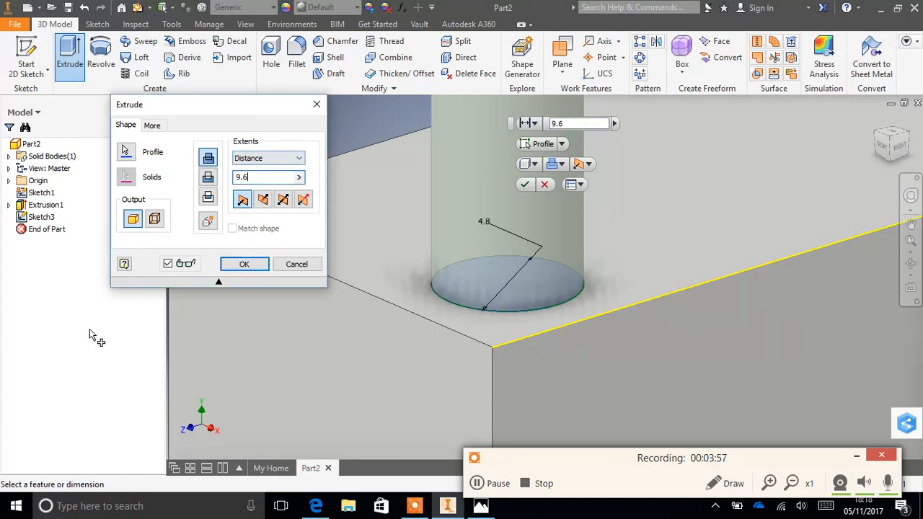
key(BackSpace)
key(BackSpace)
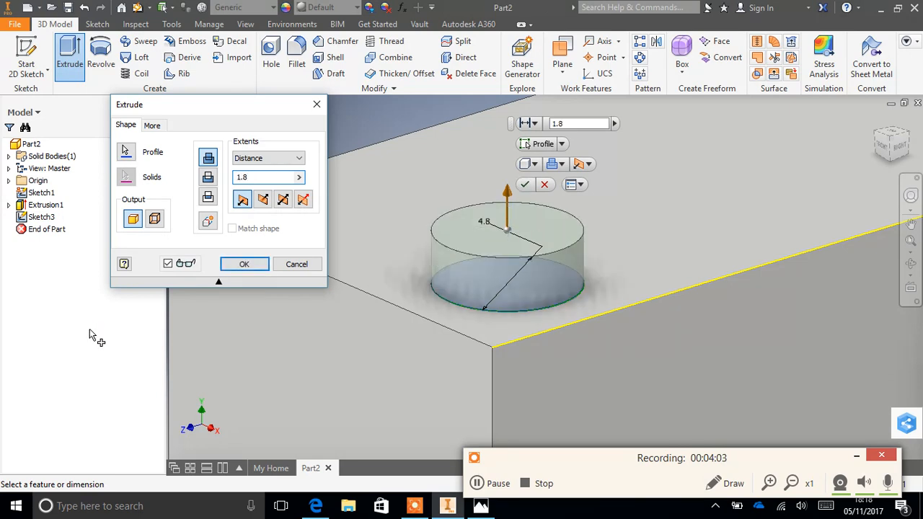
key(Return)
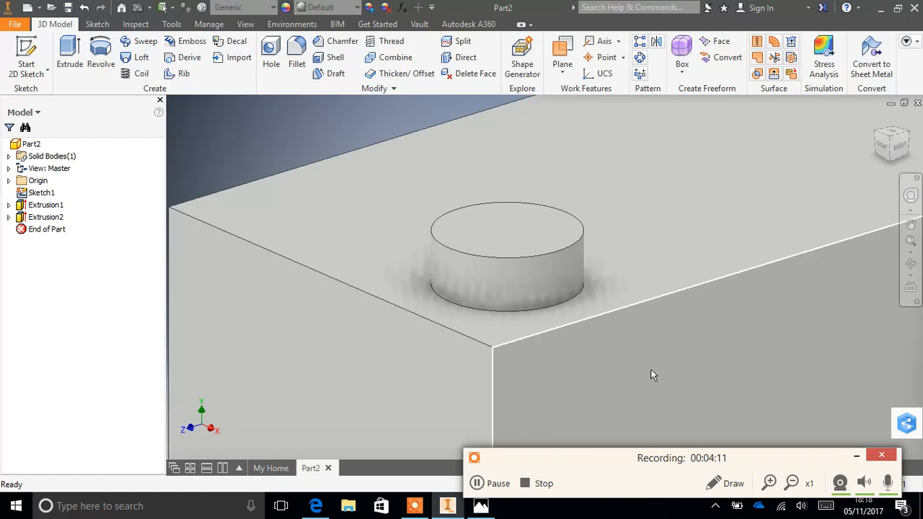
click(492, 484)
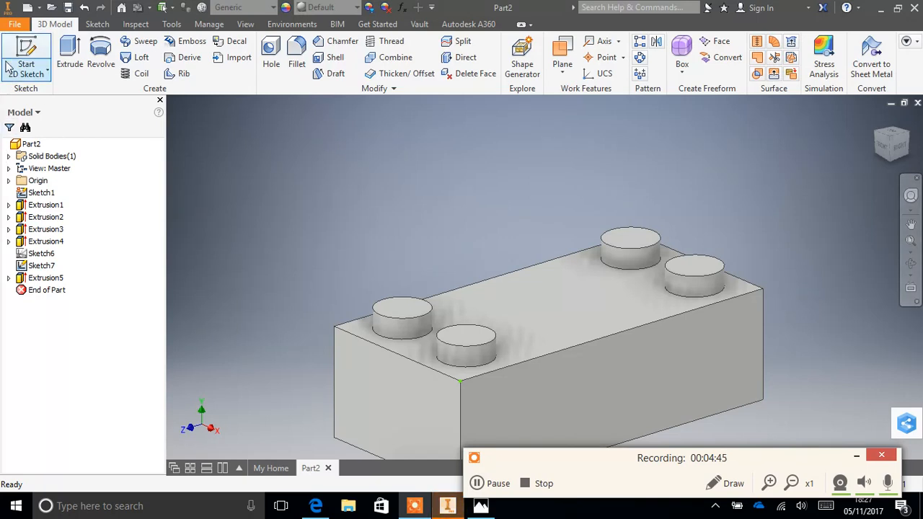
click(41, 265)
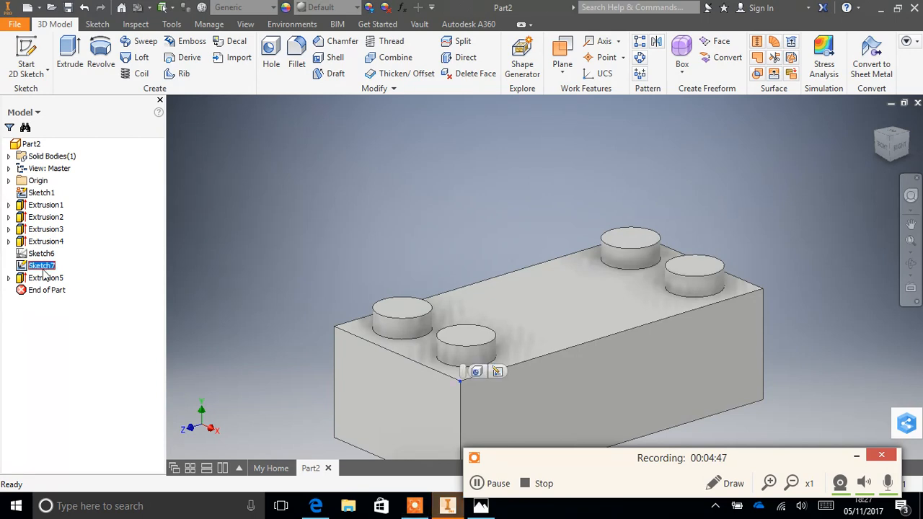
right_click(44, 266)
click(72, 265)
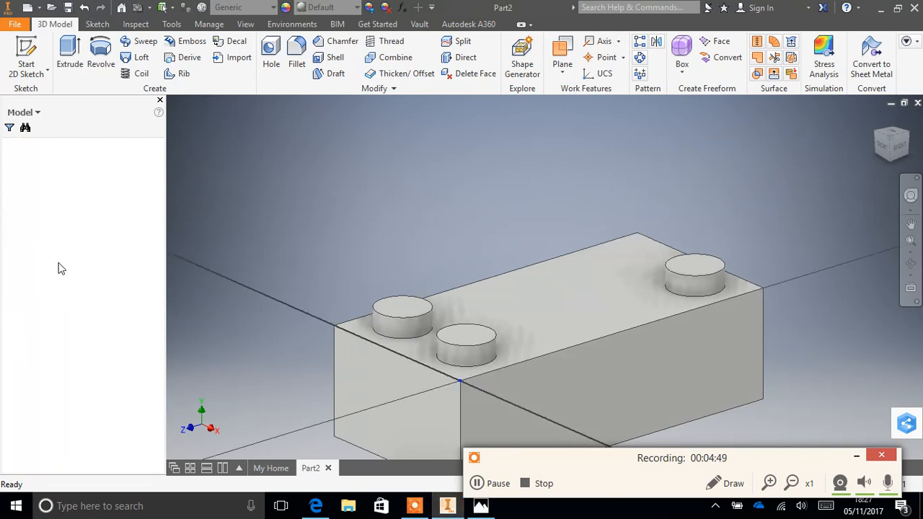
click(910, 224)
drag(839, 209, 718, 268)
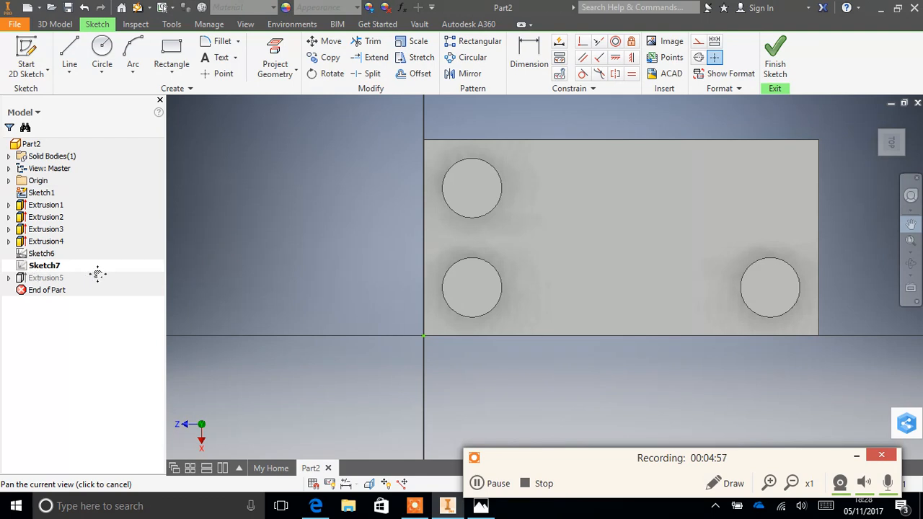
click(771, 55)
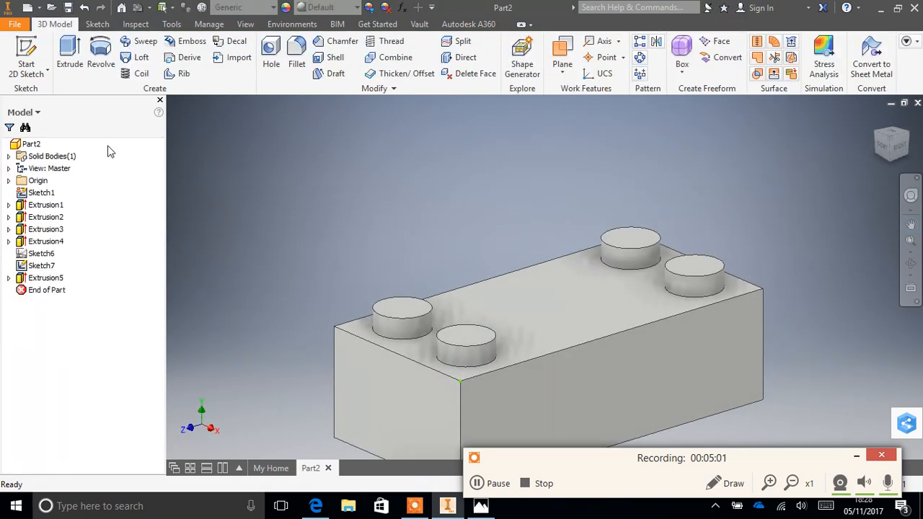
- Start a new 2D sketch on the brick's top face
click(28, 61)
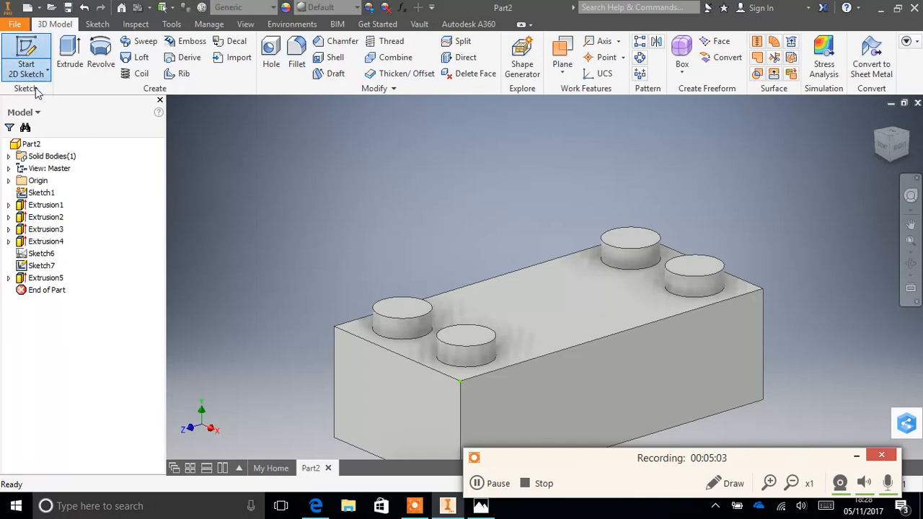
click(598, 312)
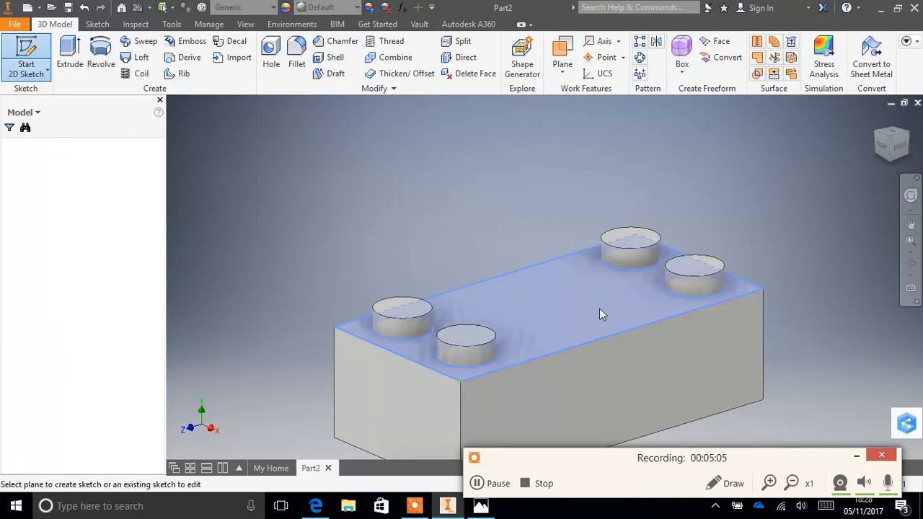
click(910, 224)
drag(781, 200, 659, 239)
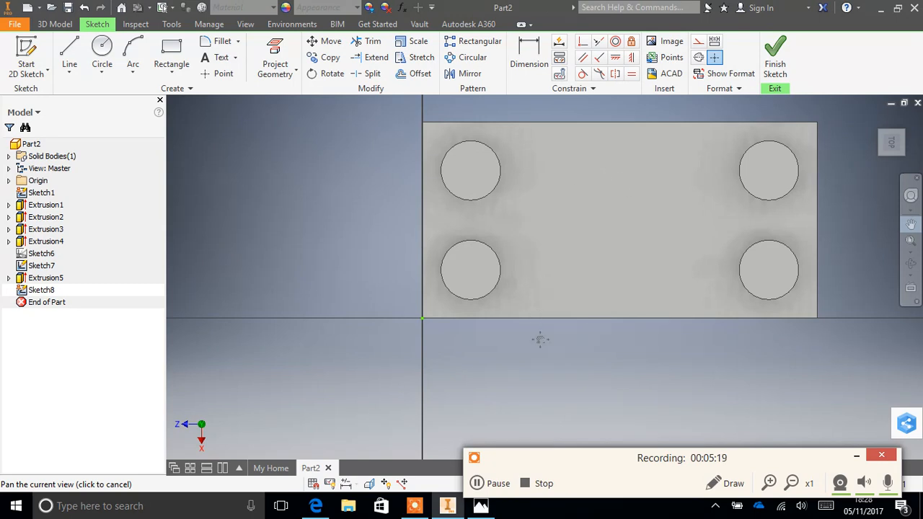
- Snooze the Windows update prompt, check the stud positions on the Lego brick drawing in Photos, and return to Inventor
click(480, 505)
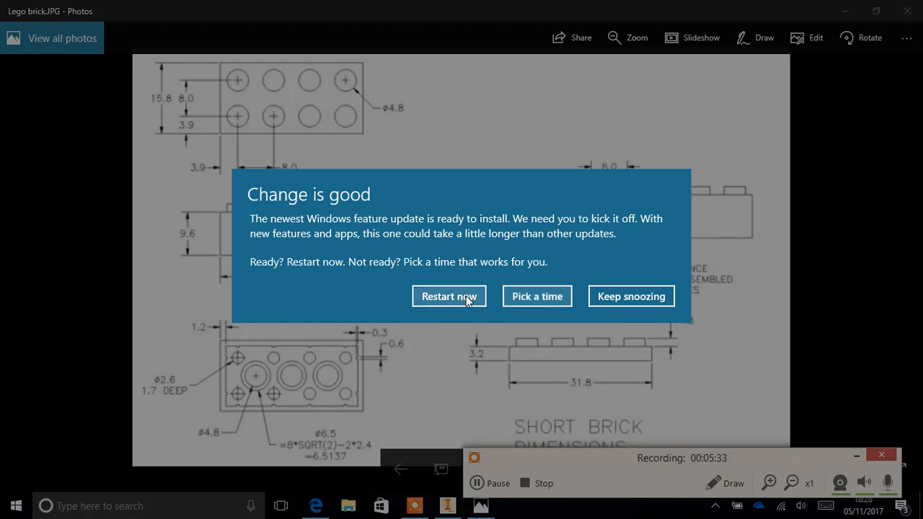
click(612, 297)
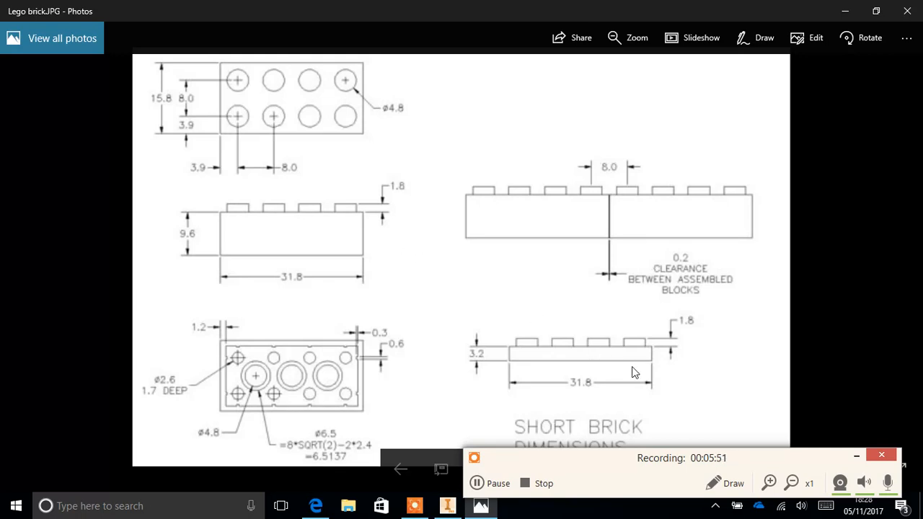
click(447, 507)
- Sketch a rectangle about 4.3 mm high from the sketch origin at the brick's corner, past the nearest stud
click(171, 52)
click(423, 318)
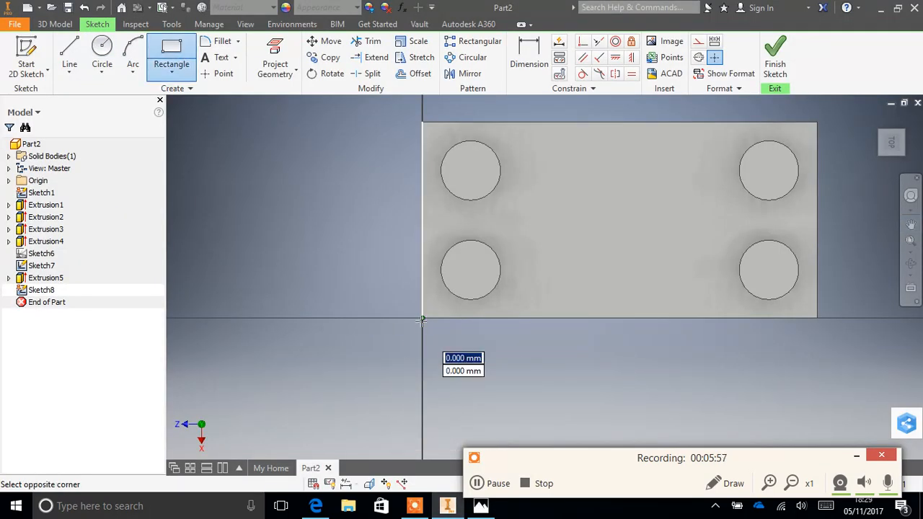
click(591, 266)
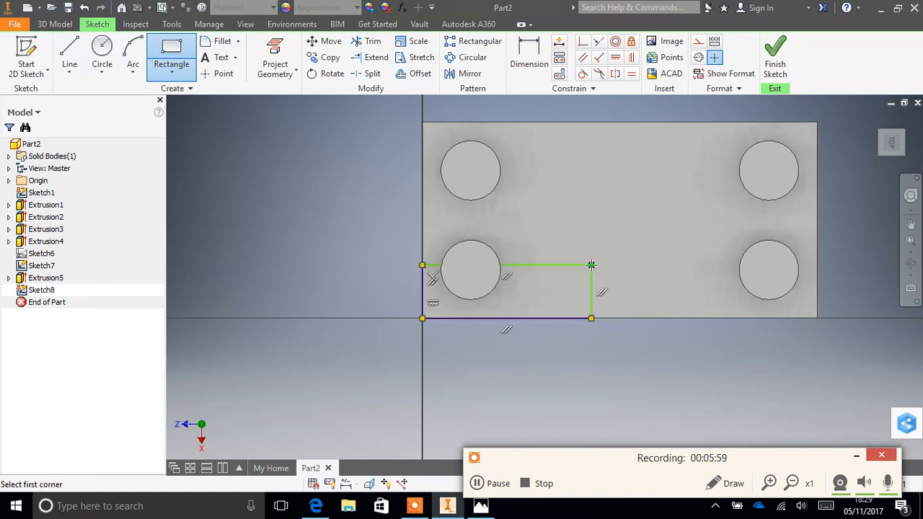
- Dimension the rectangle to 3.9 mm high and 11.9 mm long
click(530, 58)
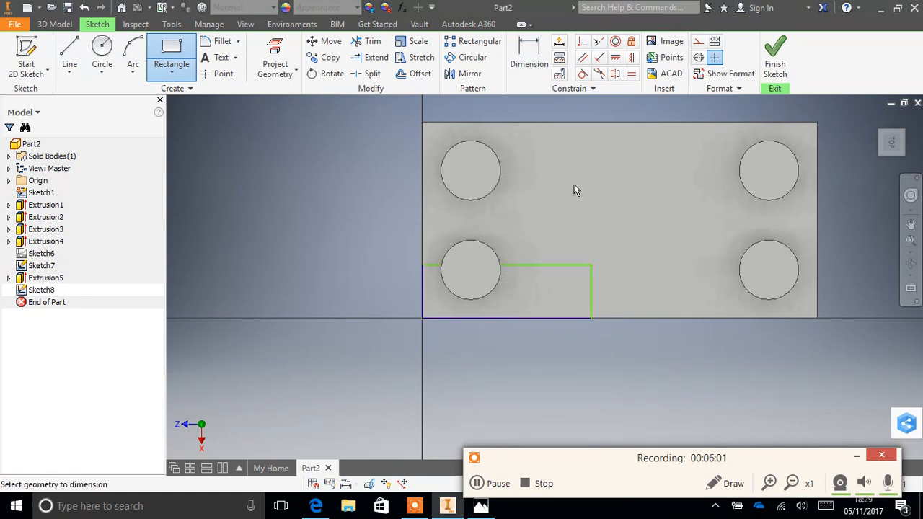
click(591, 292)
click(613, 289)
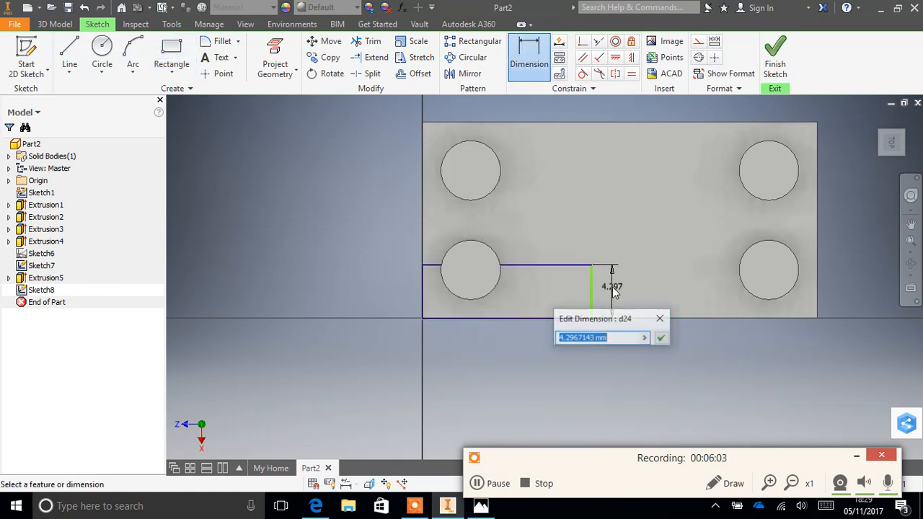
text(3.9)
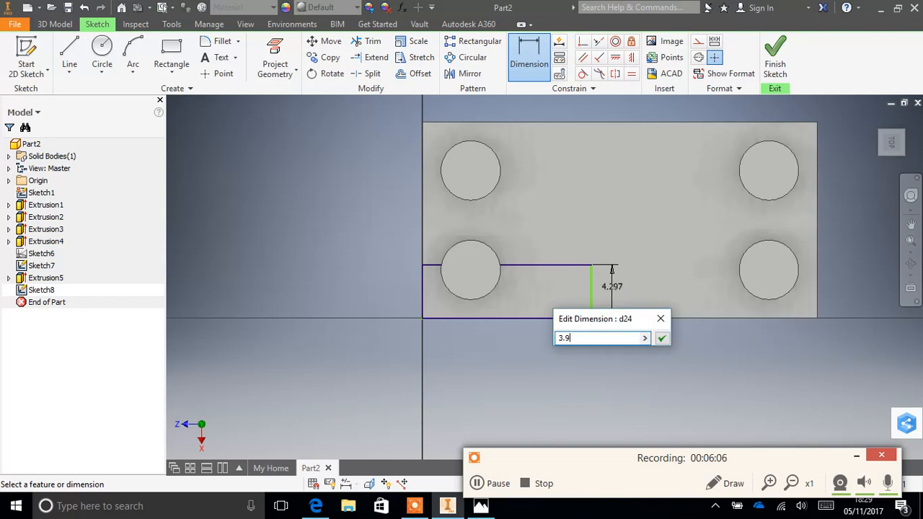
key(Return)
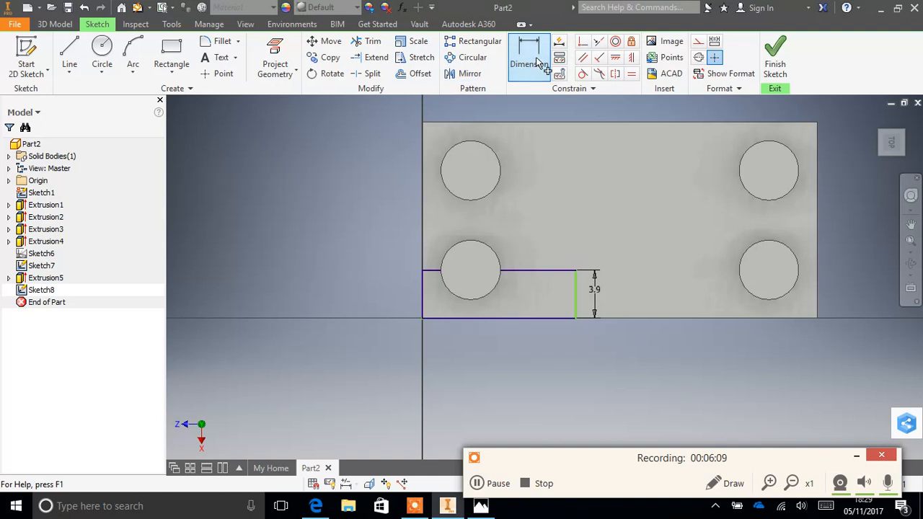
click(549, 273)
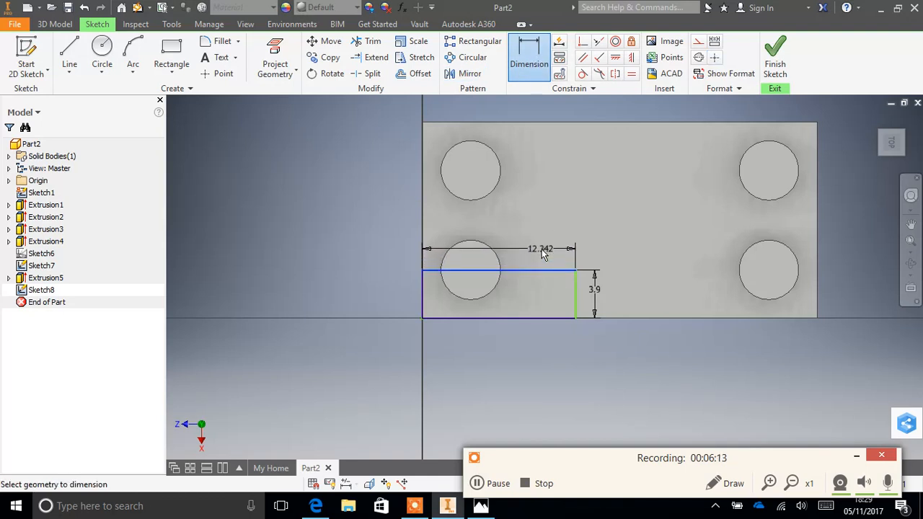
click(543, 252)
text(1)
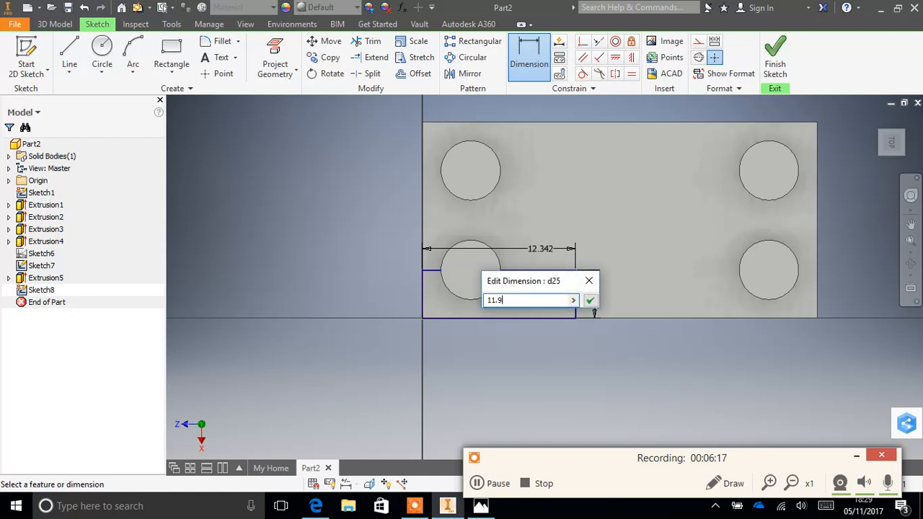
text(1.9)
key(Return)
- Sketch a 4.8 mm diameter circle centred on the rectangle's inner corner
click(103, 52)
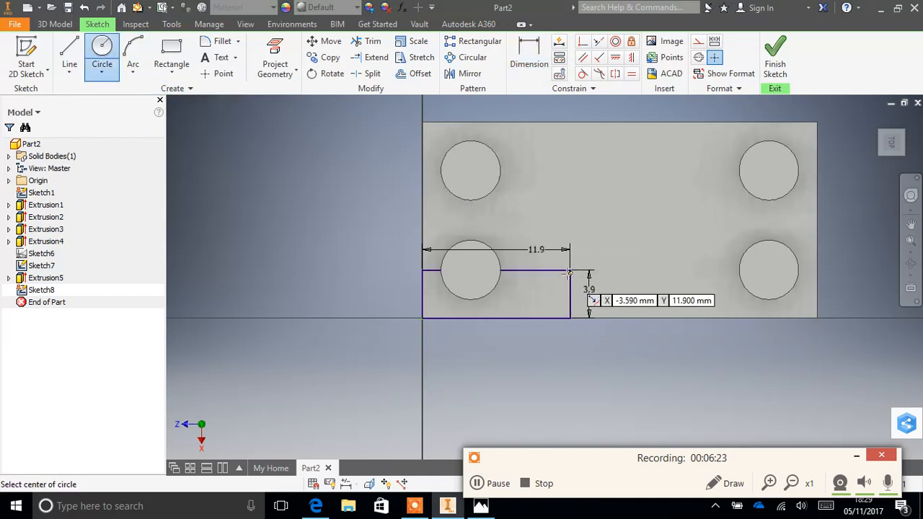
click(569, 271)
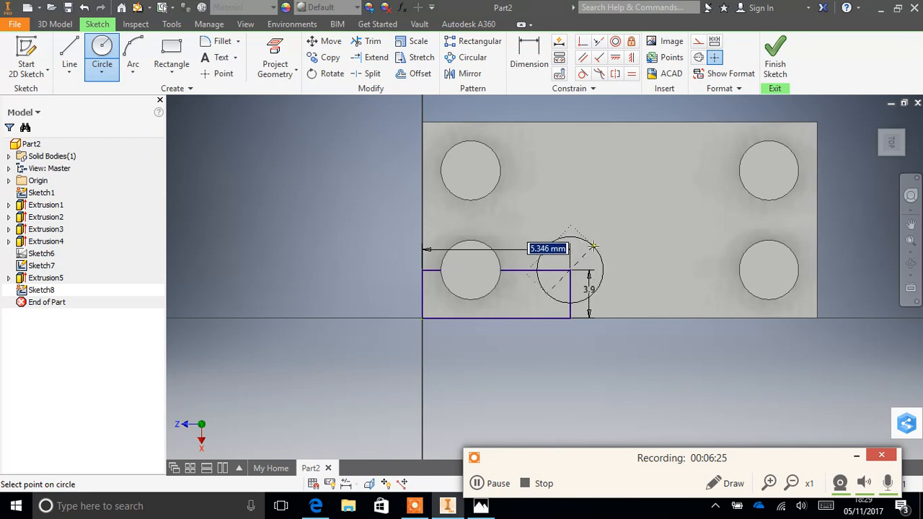
text(4)
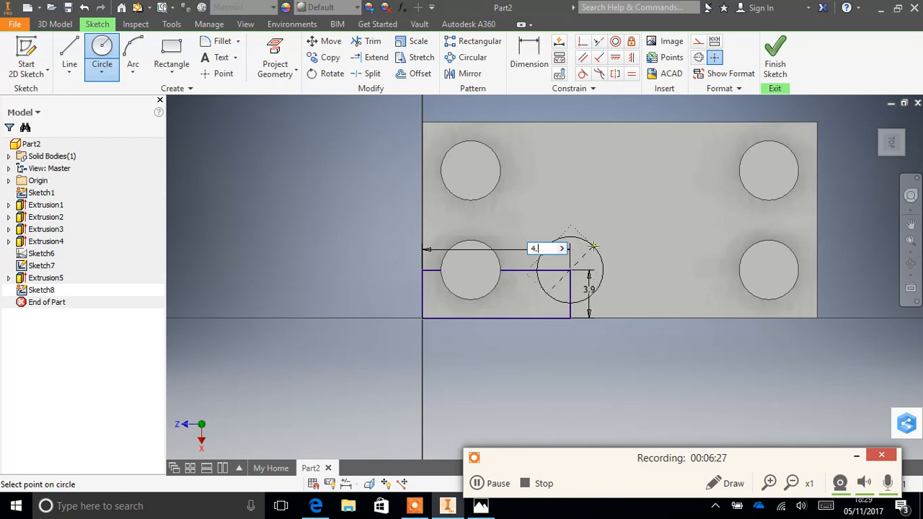
text(.8)
key(Return)
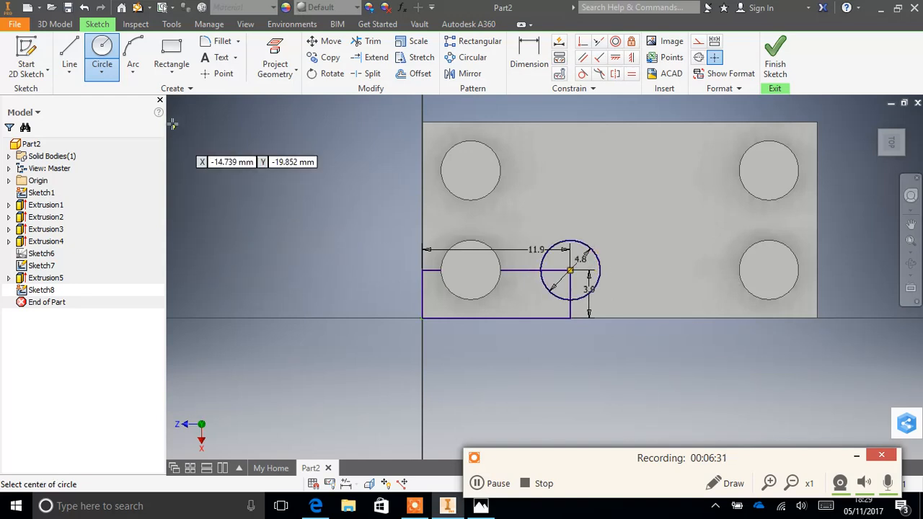
- Trim the rectangle's edges outside the 4.8 mm circle and try to trim the remaining vertical segment inside it
click(375, 43)
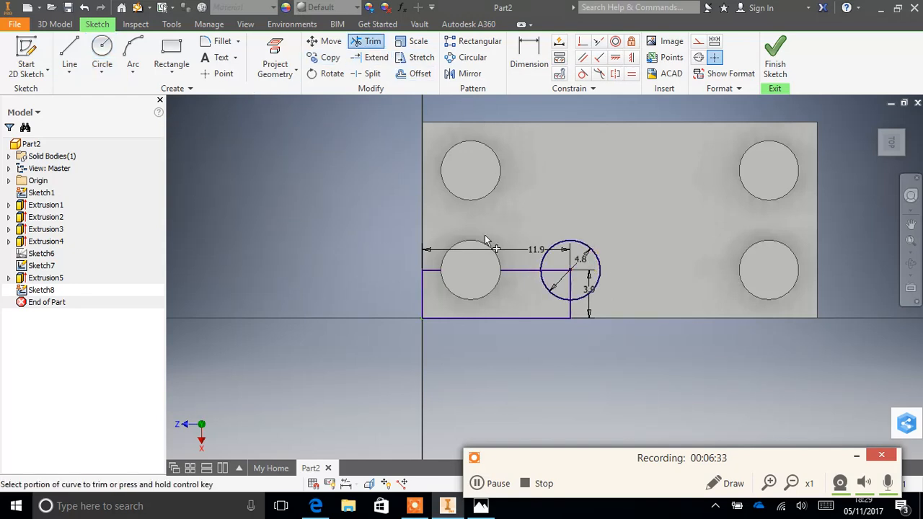
click(571, 311)
click(570, 280)
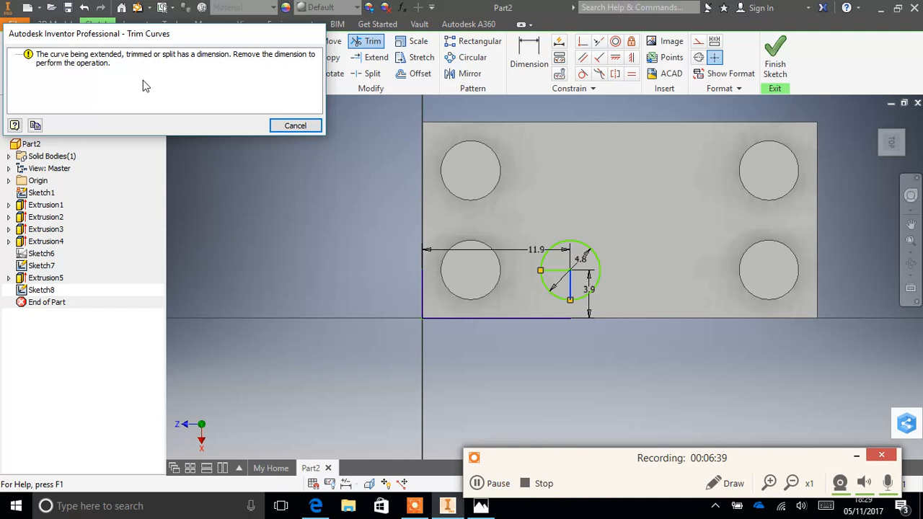
click(284, 124)
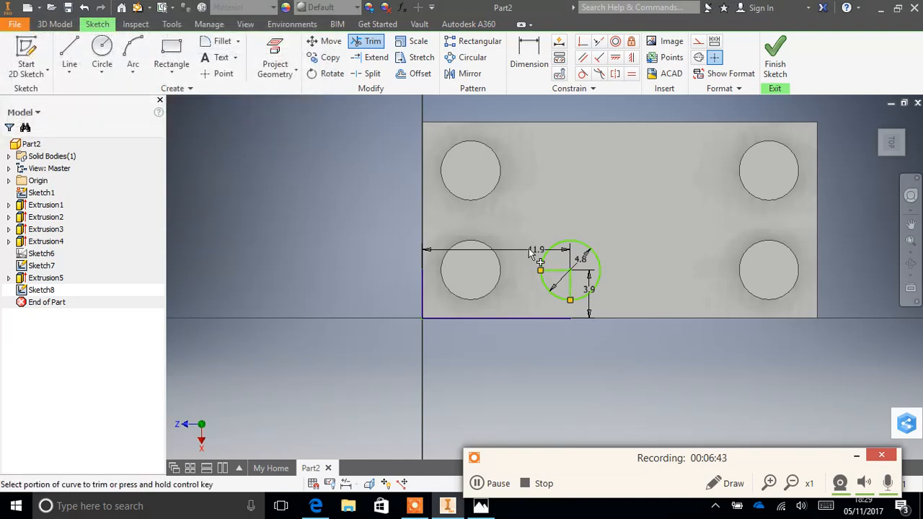
click(774, 58)
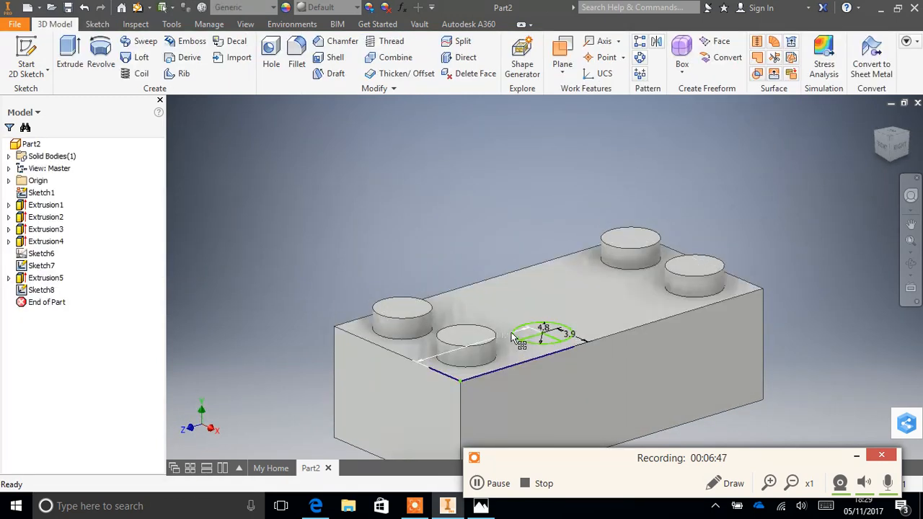
right_click(509, 336)
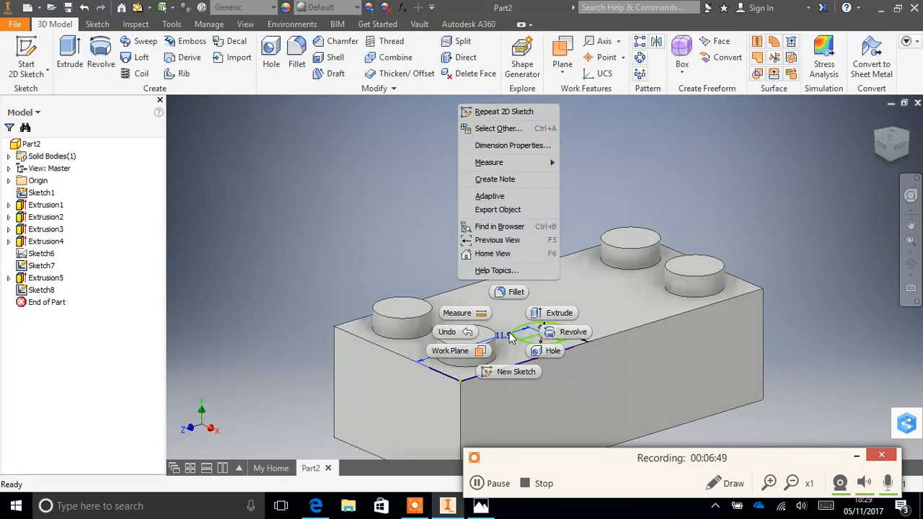
click(719, 355)
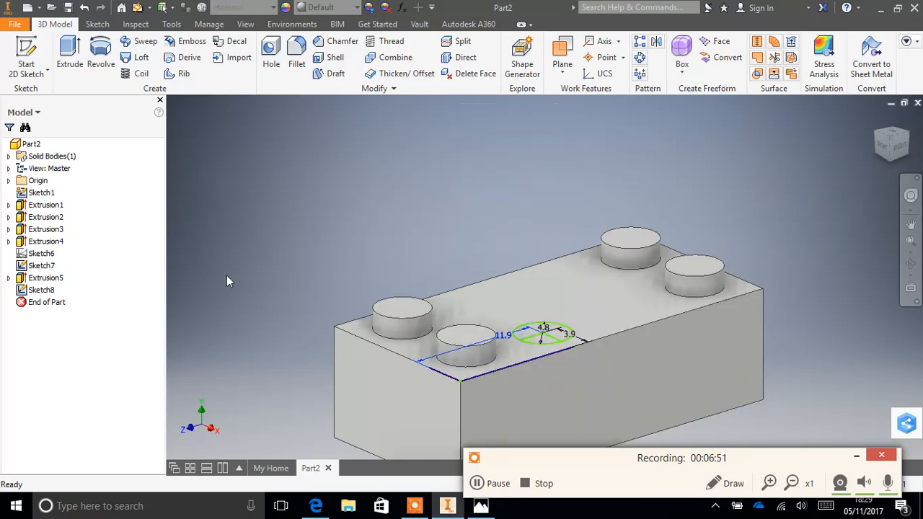
click(37, 290)
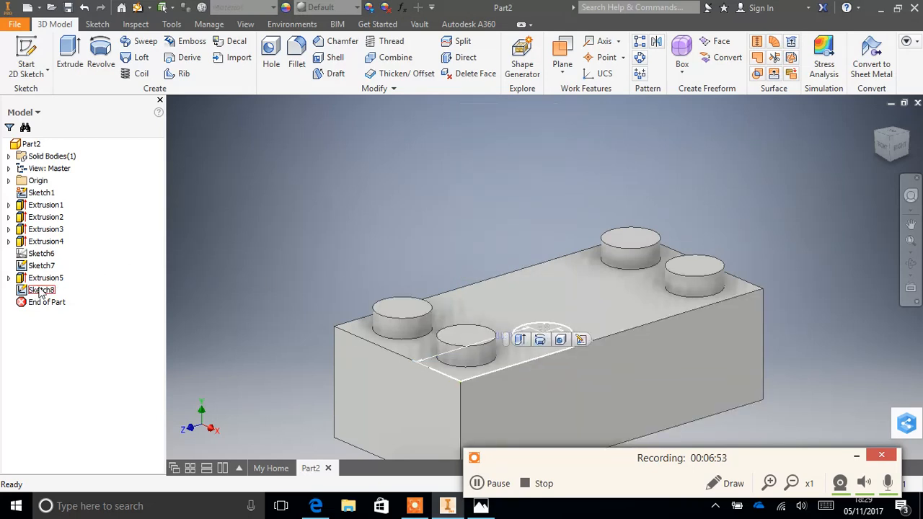
right_click(39, 291)
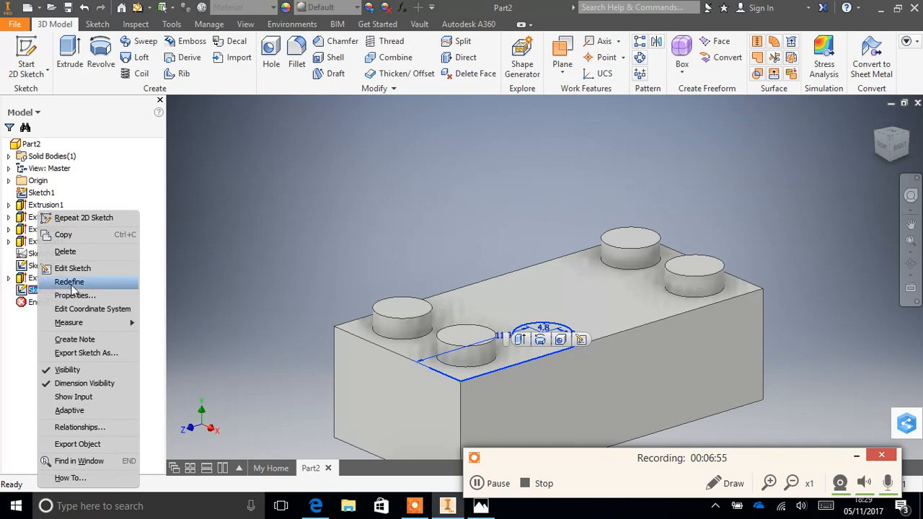
click(64, 266)
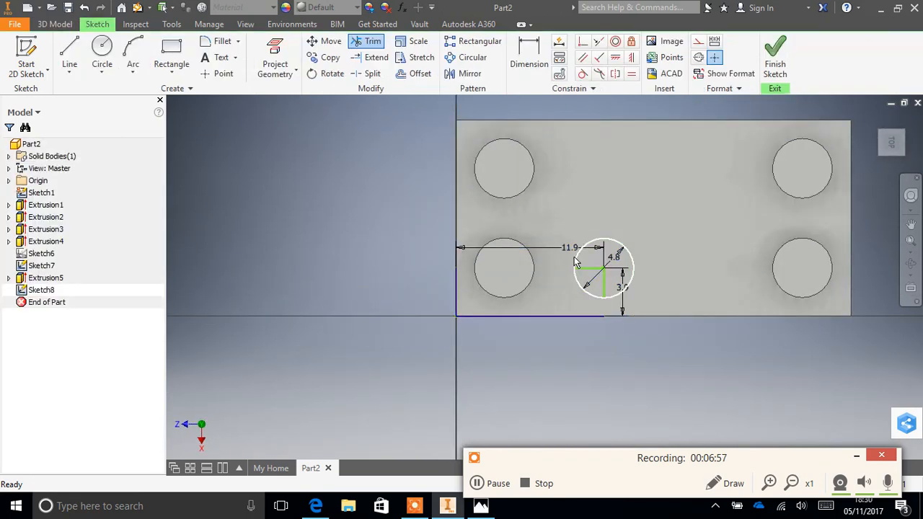
- Delete the 11.9 mm and 3.9 mm dimensions from the stud sketch
right_click(567, 248)
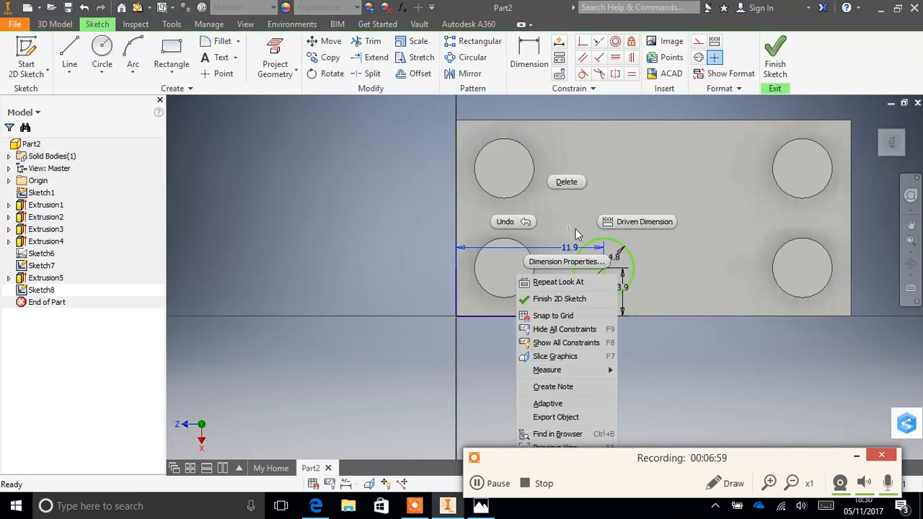
click(567, 183)
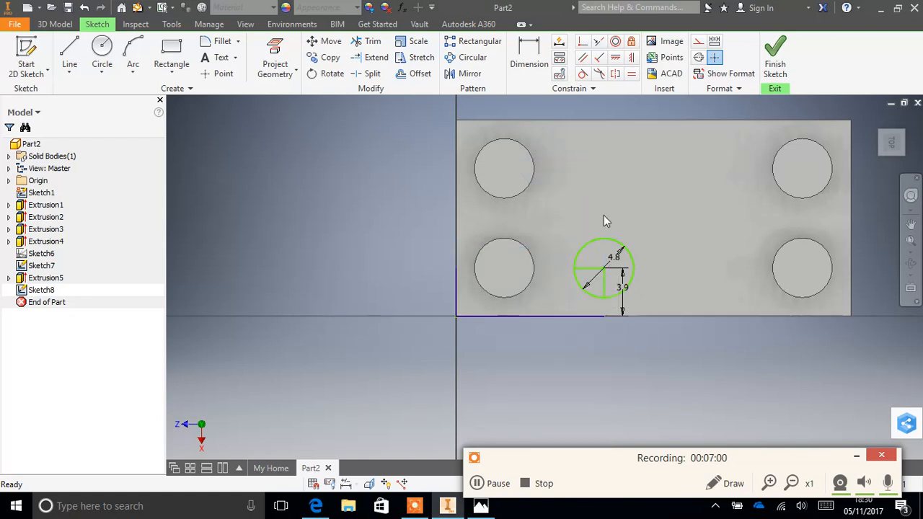
right_click(624, 301)
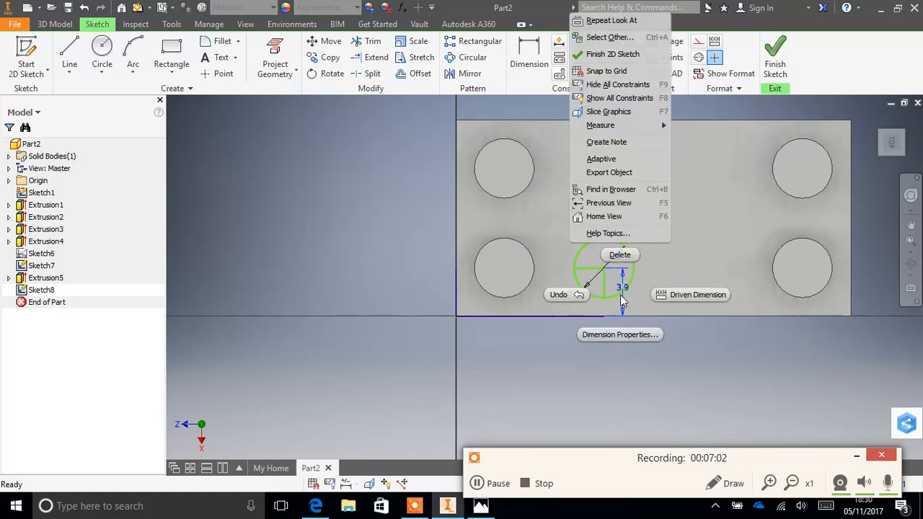
click(620, 254)
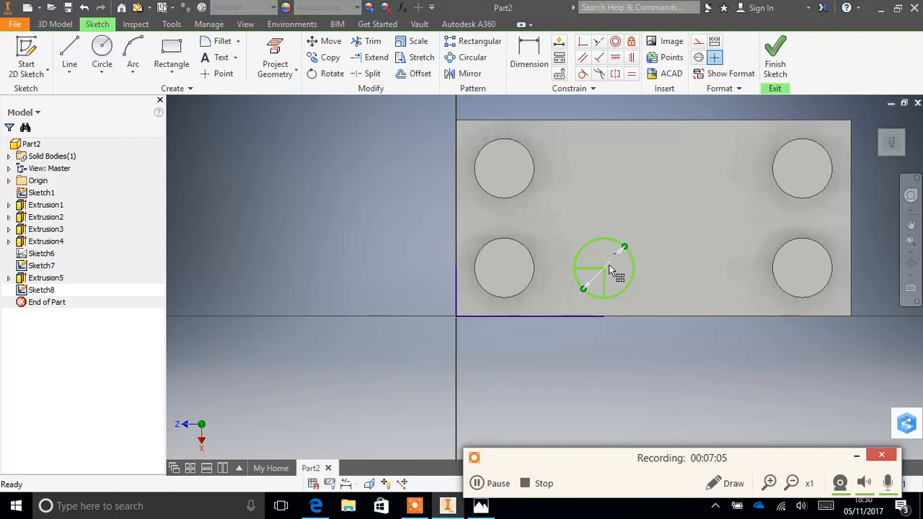
- Trim the leftover rectangle lines inside the 4.8 mm circle and the remaining sketch segments along the block's edges
click(368, 41)
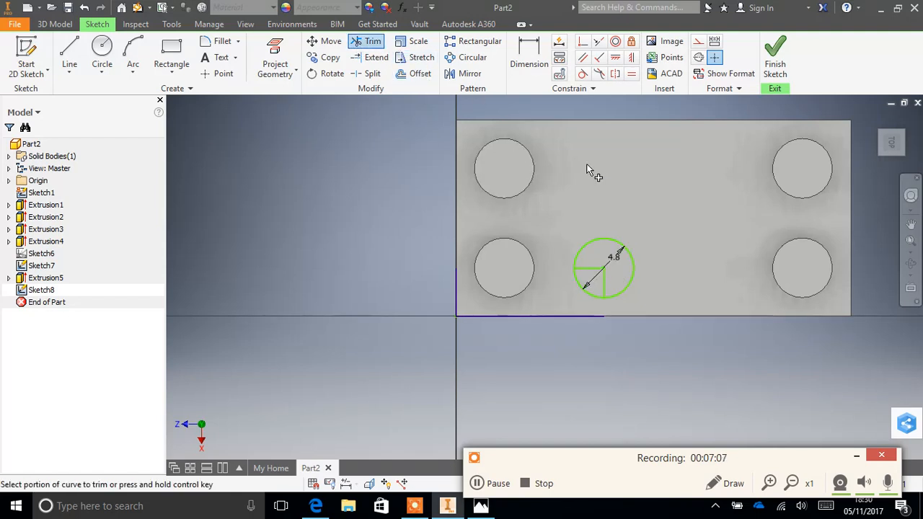
click(586, 269)
click(605, 281)
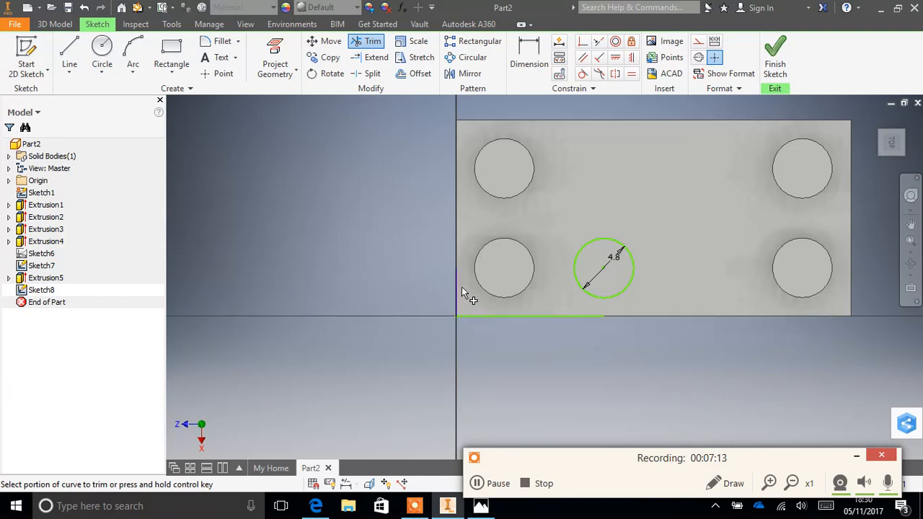
click(507, 315)
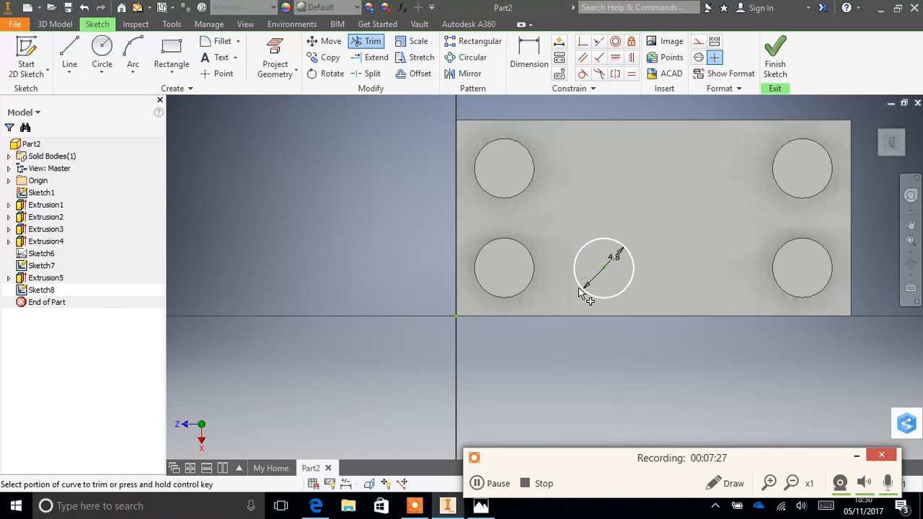
click(487, 484)
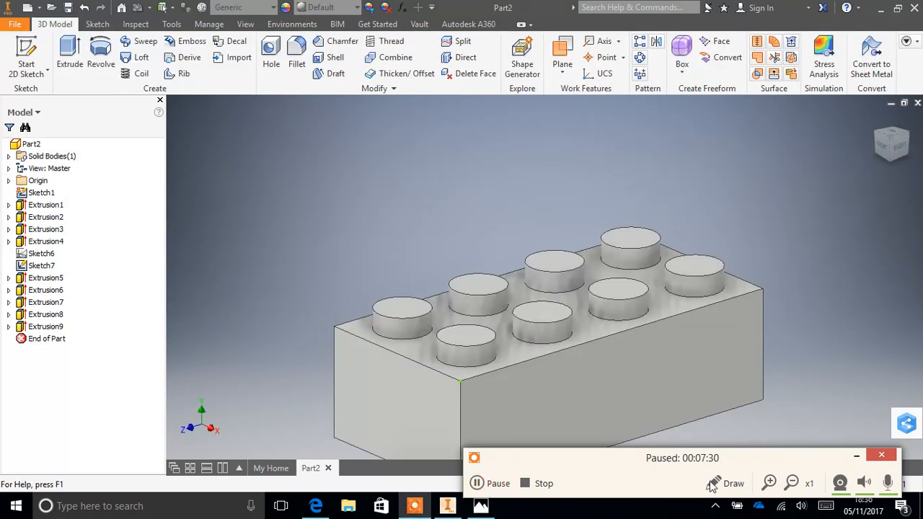
click(487, 483)
click(855, 455)
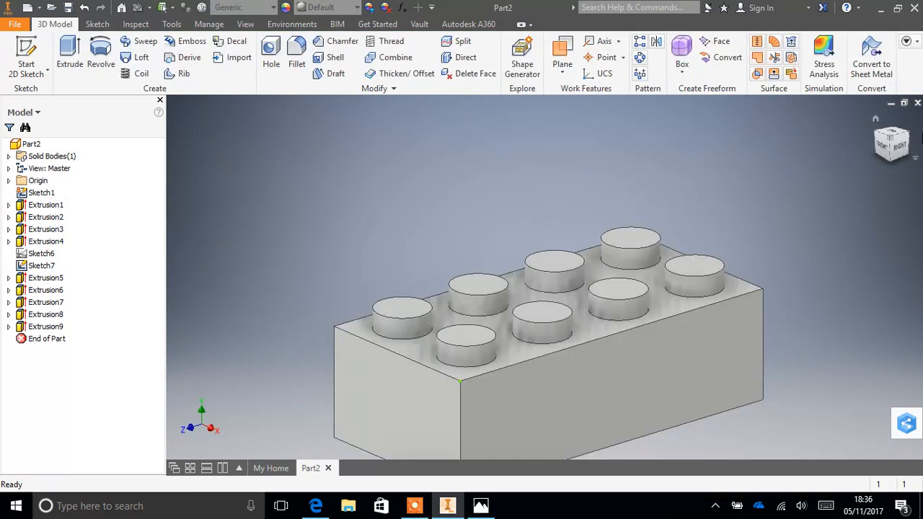
- Inspect the studded brick from a tilted view and switch to Photos to consult the Lego brick dimension drawing
scroll(777, 383, up, 3)
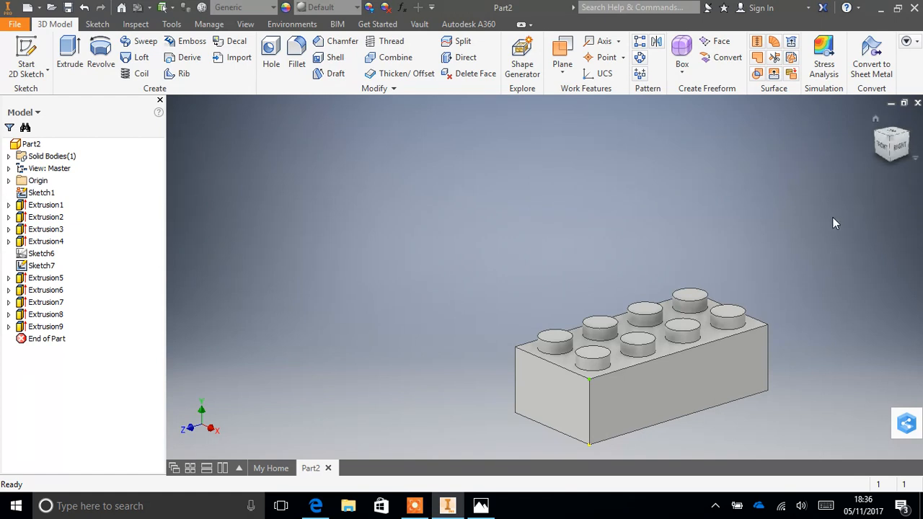
click(917, 160)
click(835, 137)
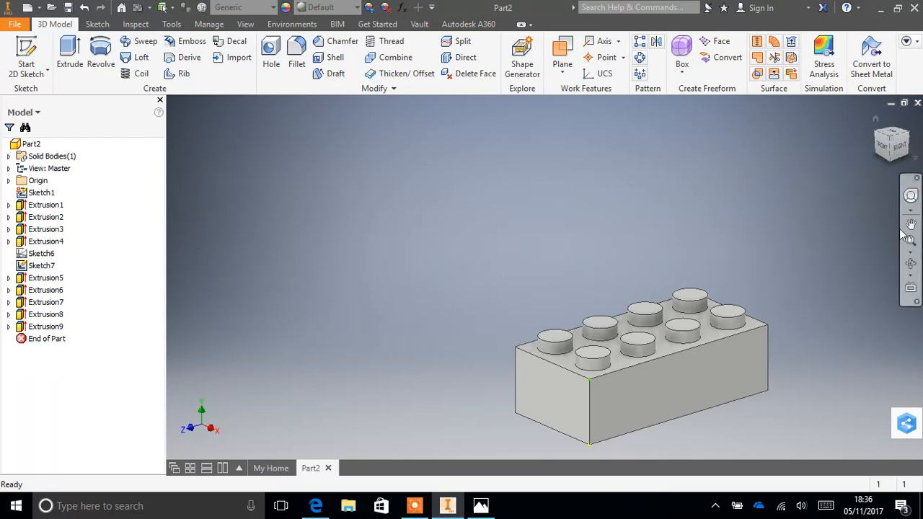
click(911, 263)
mouse_move(563, 336)
mouse_down()
mouse_move(579, 229)
mouse_move(562, 318)
mouse_up()
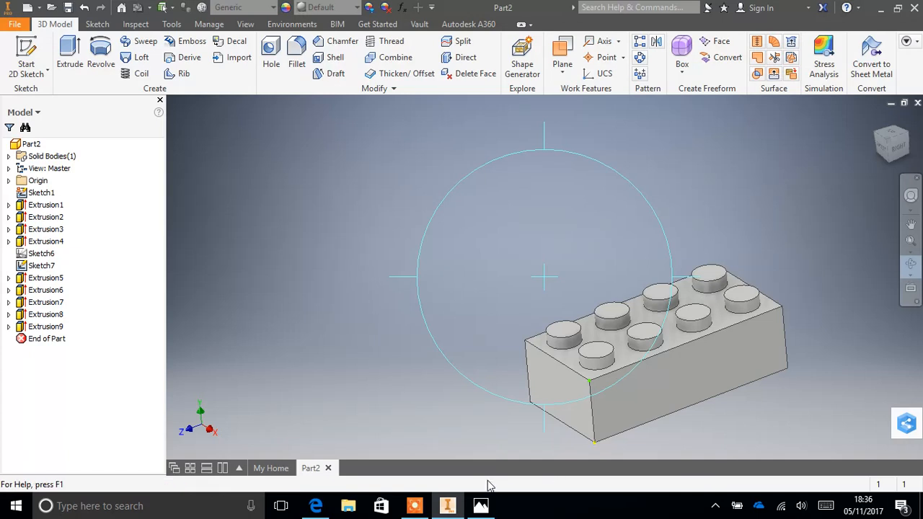
click(481, 508)
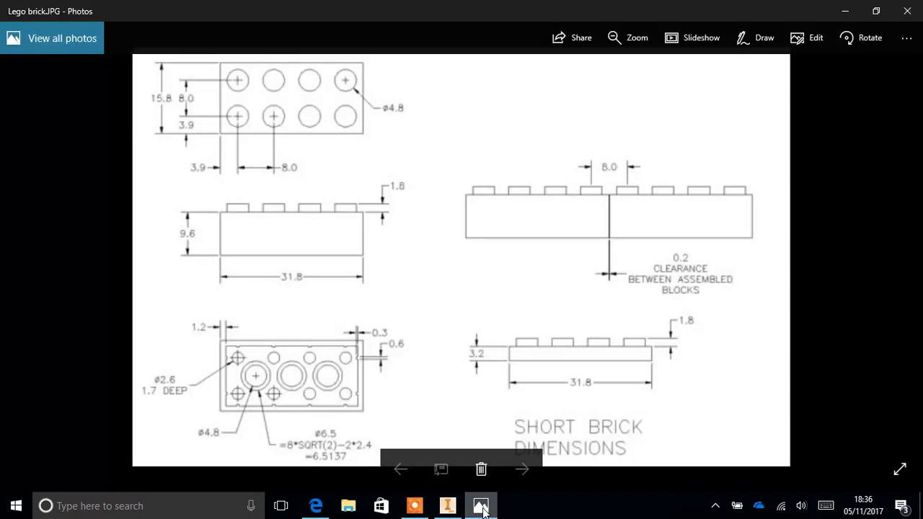
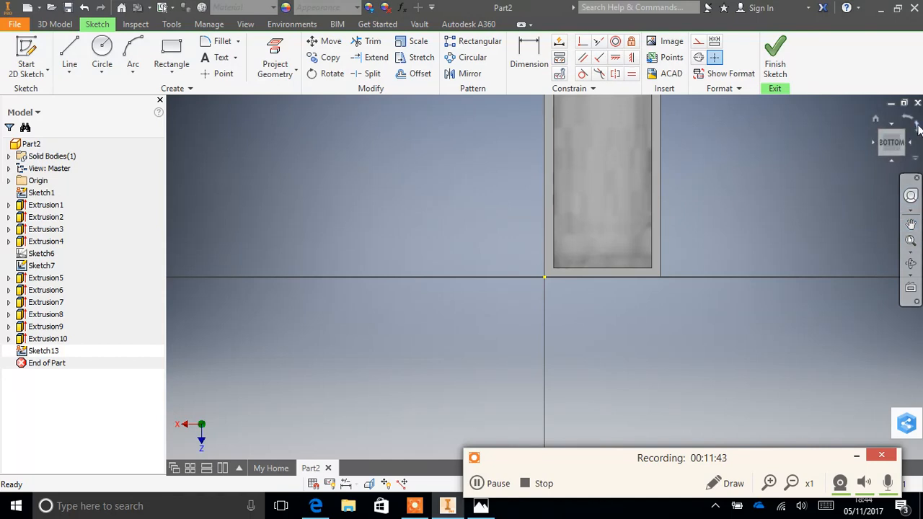
- Turn the bottom view to landscape, consult the underside dimensions of the Lego brick drawing in Photos, and return to Inventor
click(917, 125)
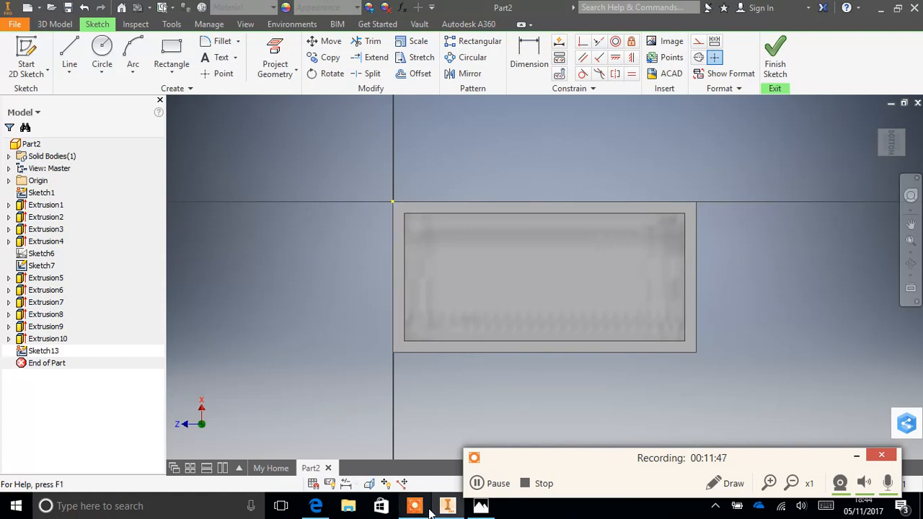
click(459, 510)
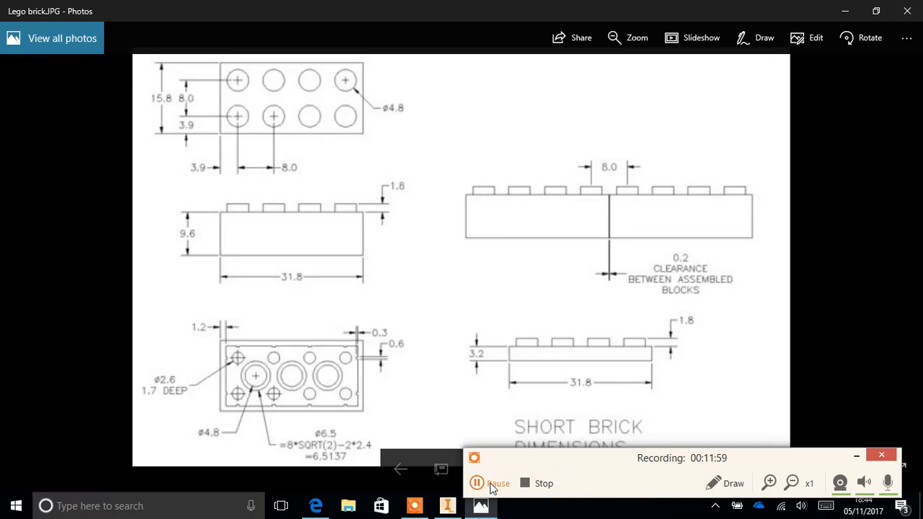
mouse_move(449, 509)
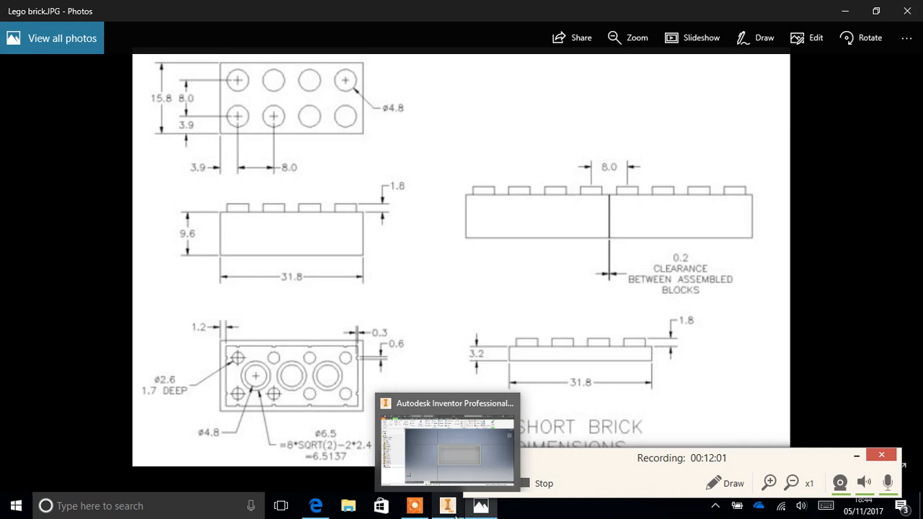
click(451, 510)
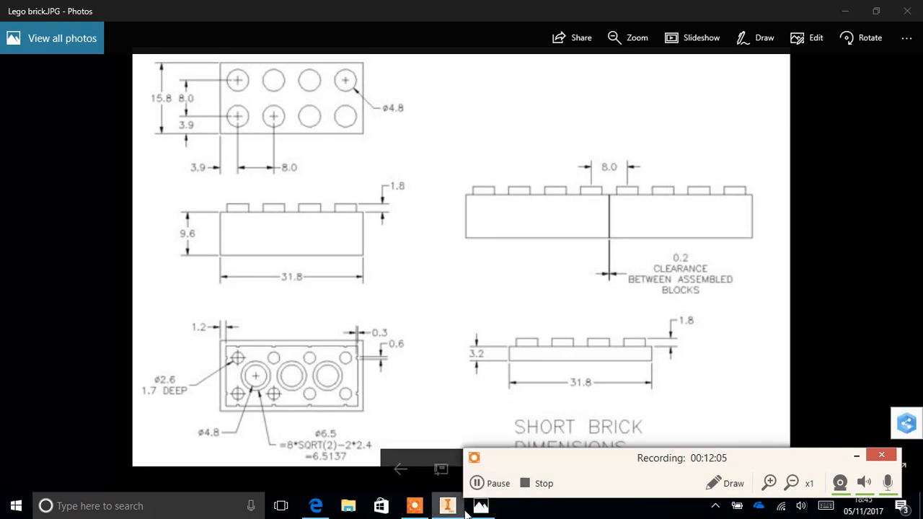
mouse_move(447, 510)
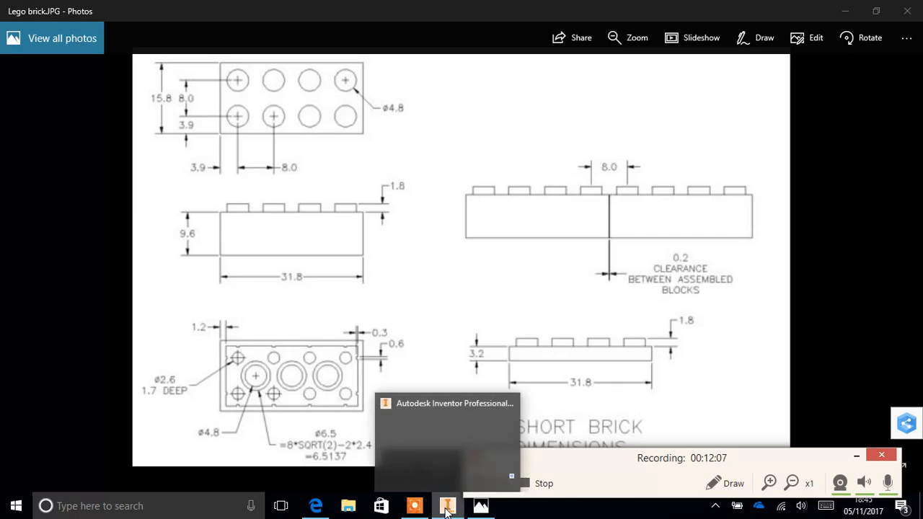
click(447, 509)
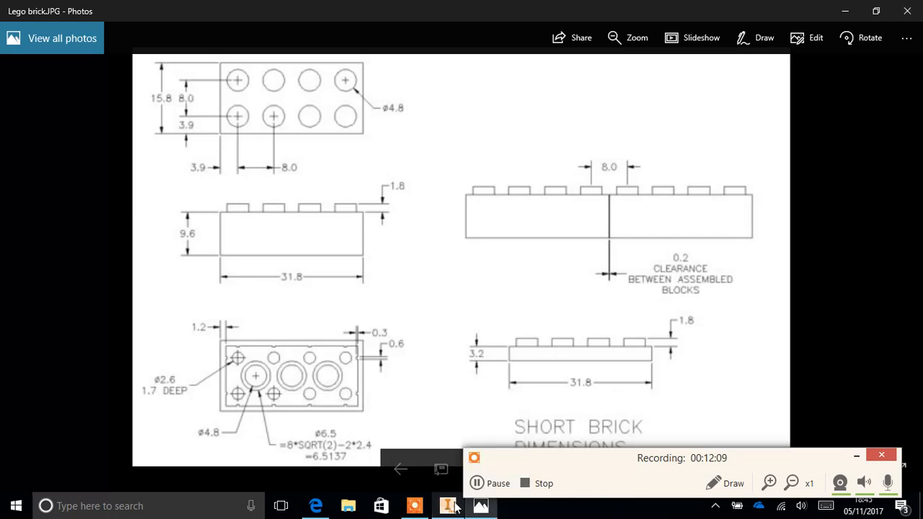
click(446, 507)
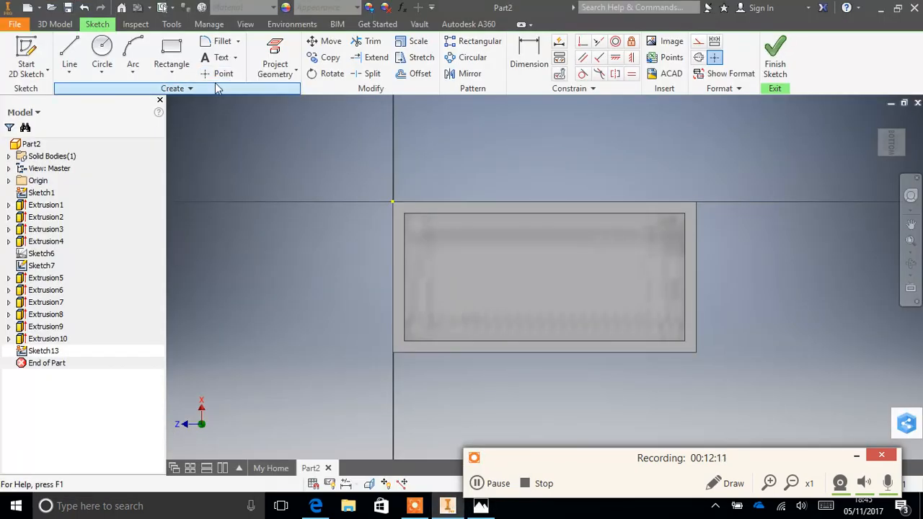
click(171, 52)
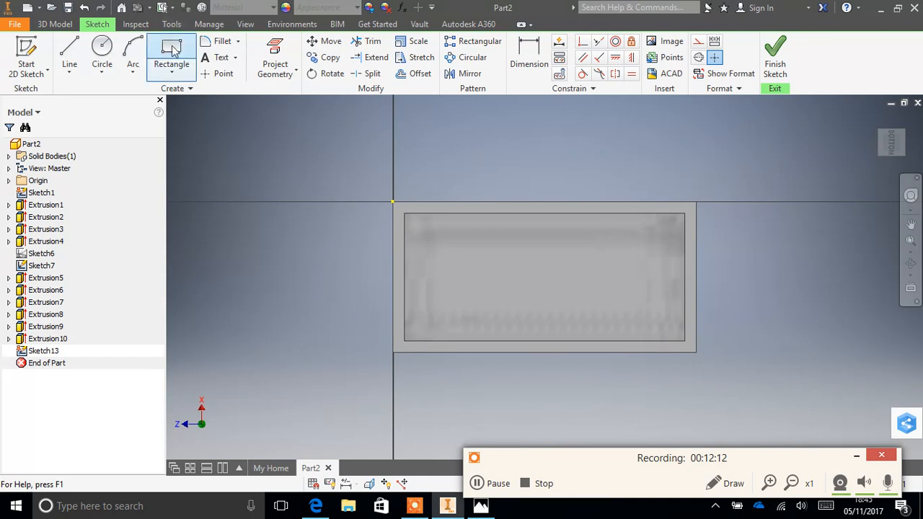
click(415, 217)
click(431, 238)
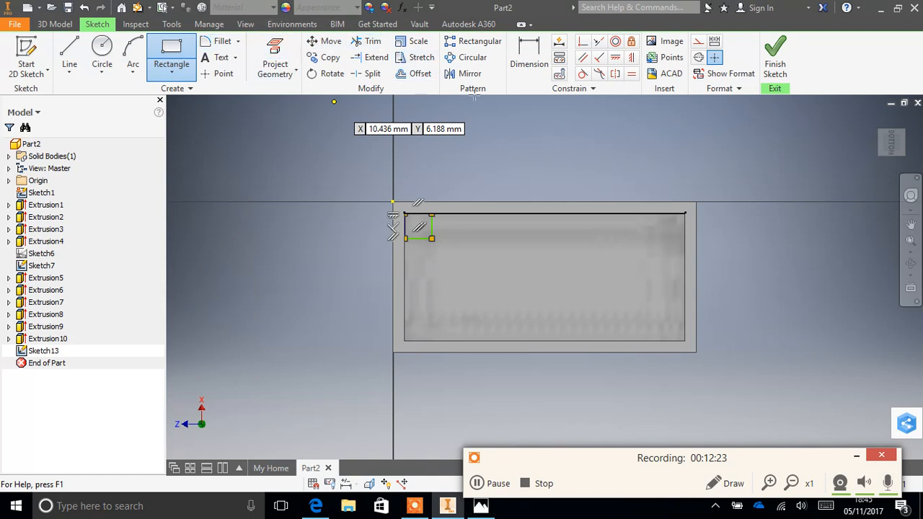
key(Escape)
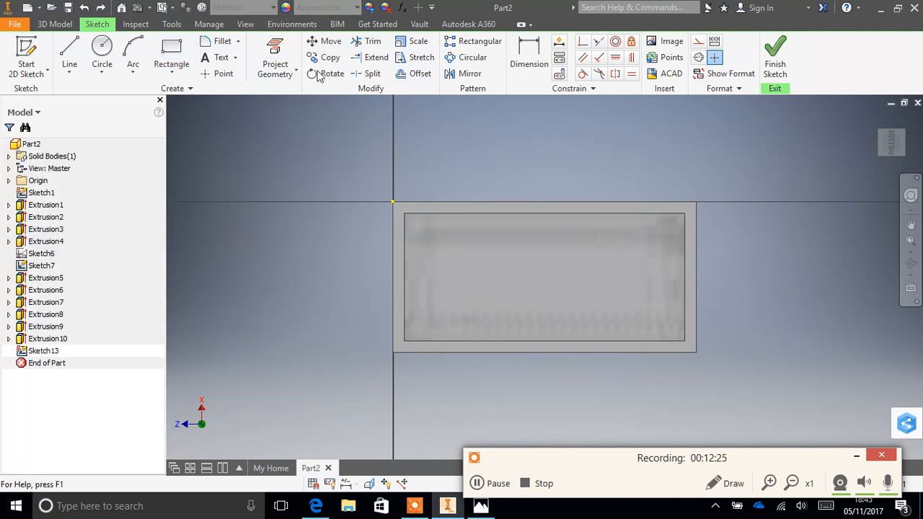
- Project the corner stud's circular edge and centre into the sketch on the brick's underside
click(274, 57)
click(430, 239)
click(429, 238)
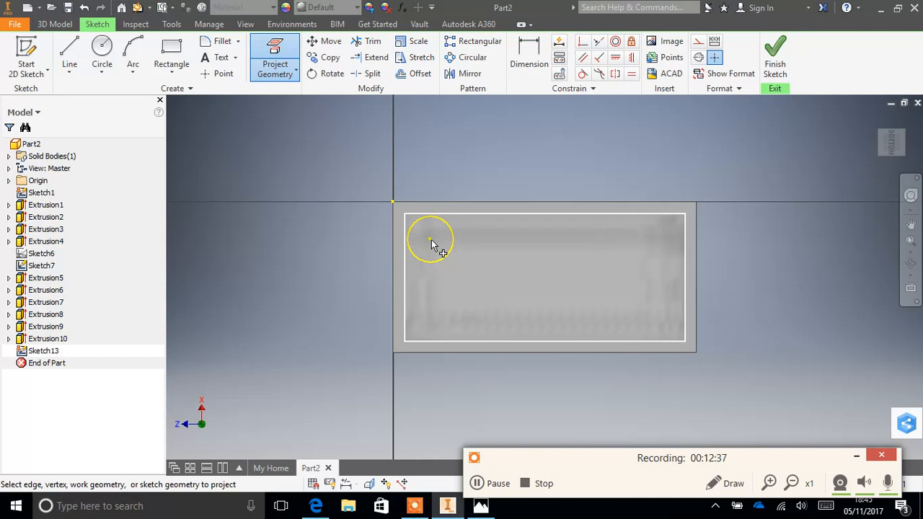
- Draw a 2.6 mm diameter circle centred on the projected stud circle and finish the sketch
click(97, 54)
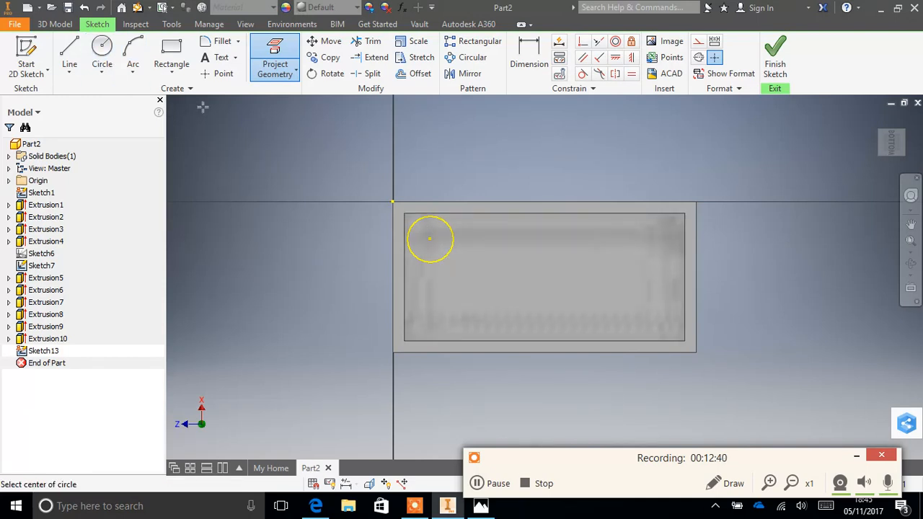
click(428, 239)
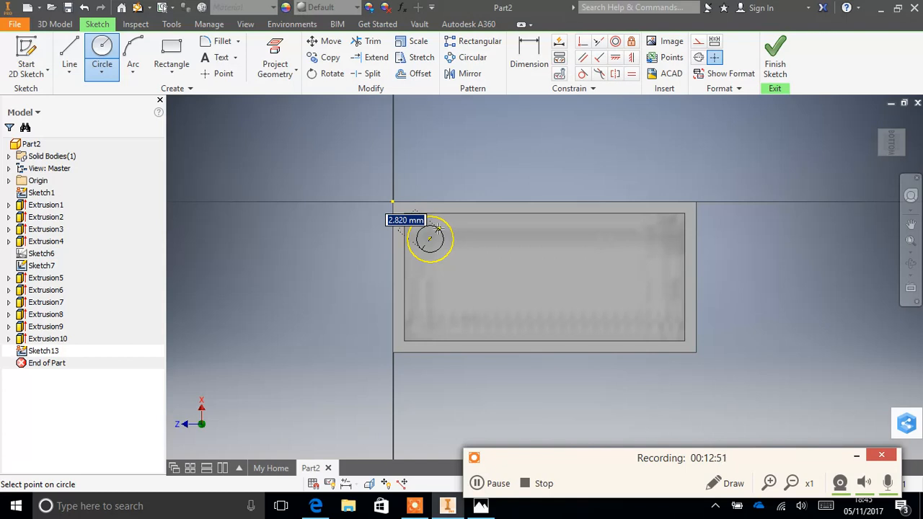
text(2.)
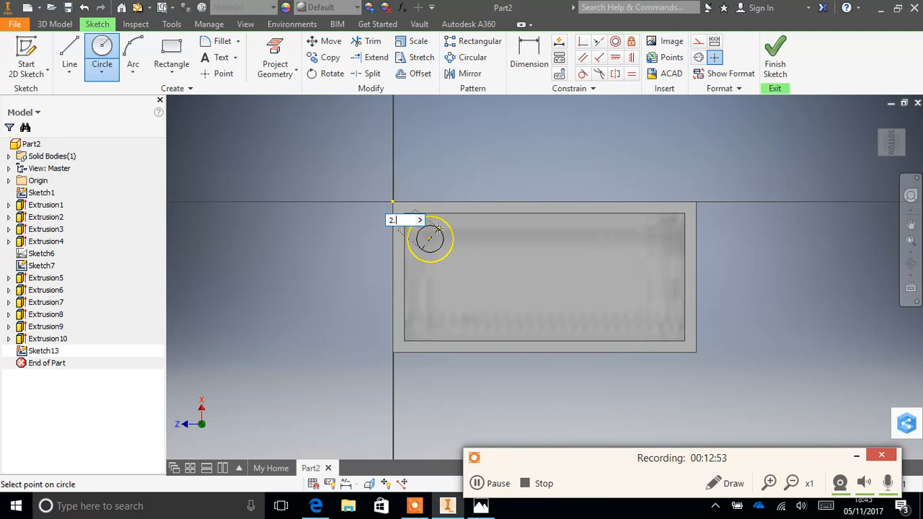
key(Return)
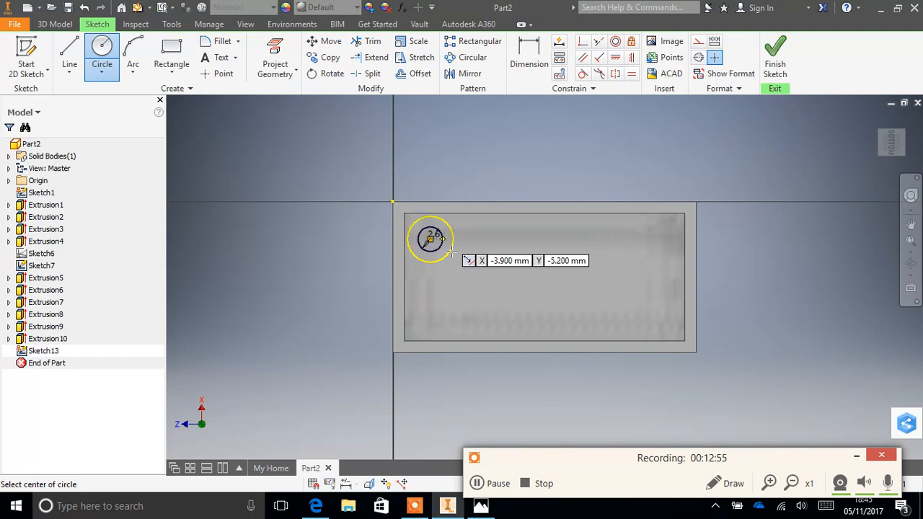
click(775, 58)
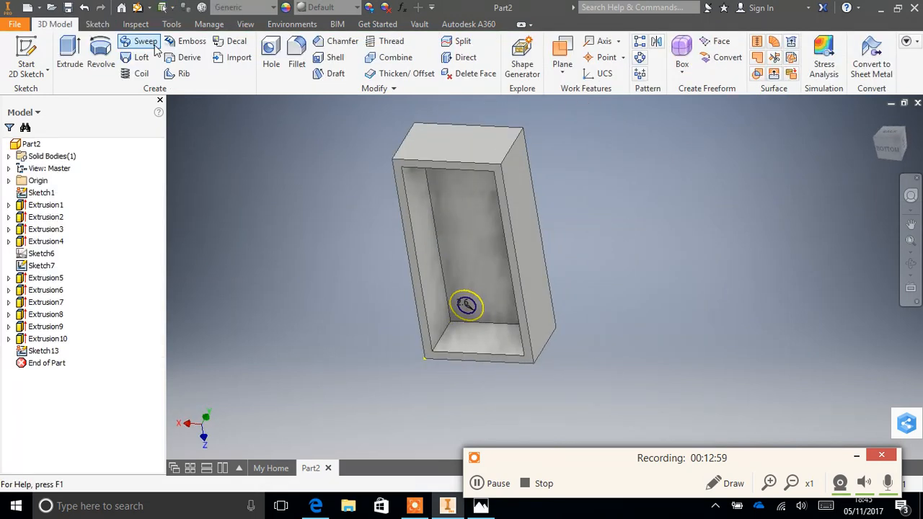
click(70, 57)
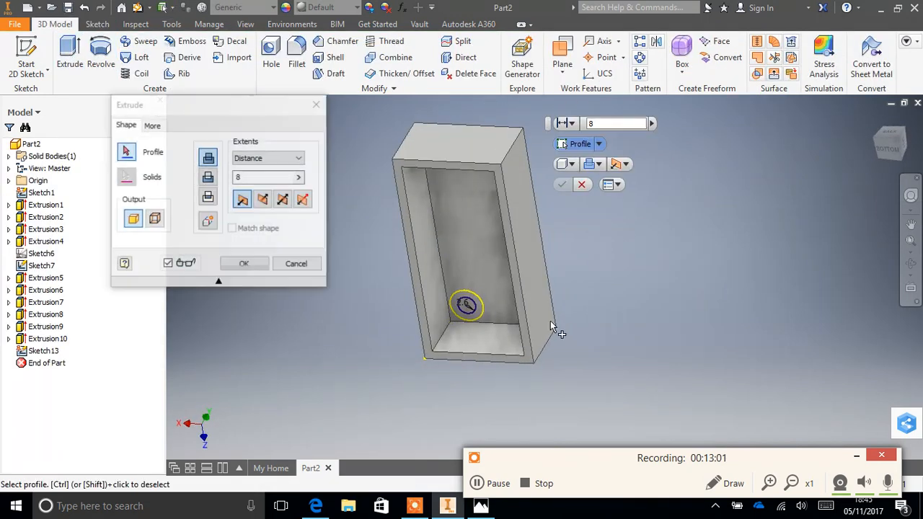
click(467, 304)
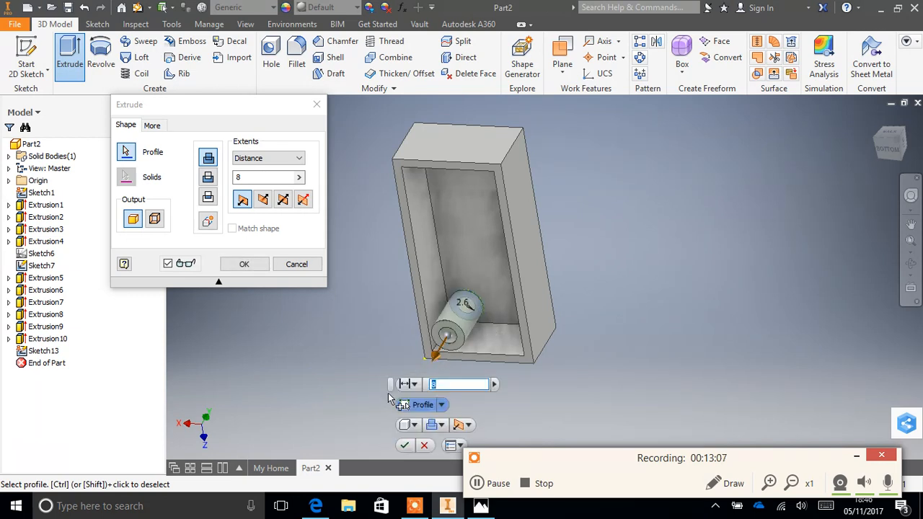
click(424, 447)
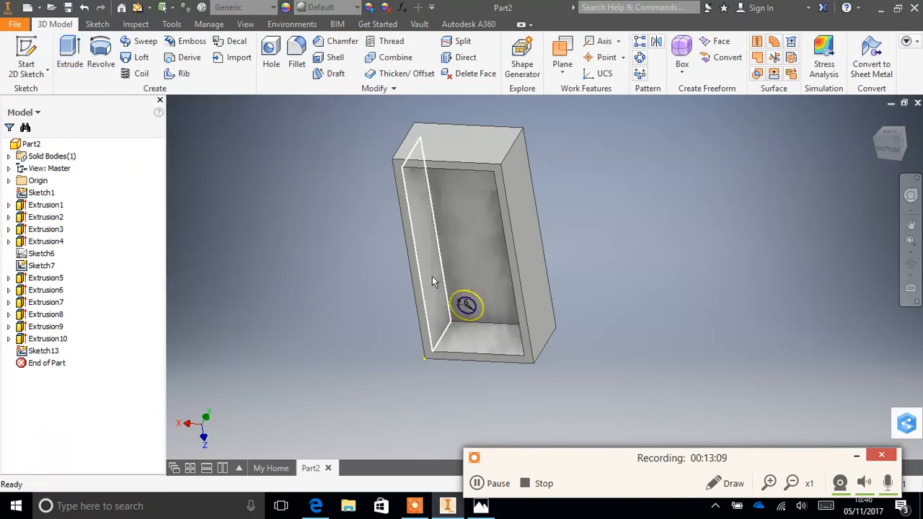
- Reopen the underside sketch containing the 2.6 mm circle for editing and start the Trim tool
click(464, 302)
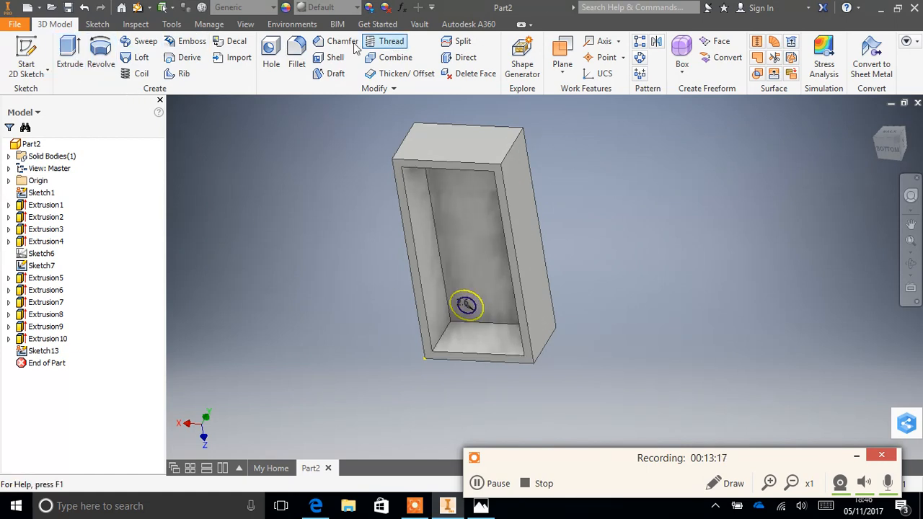
right_click(54, 353)
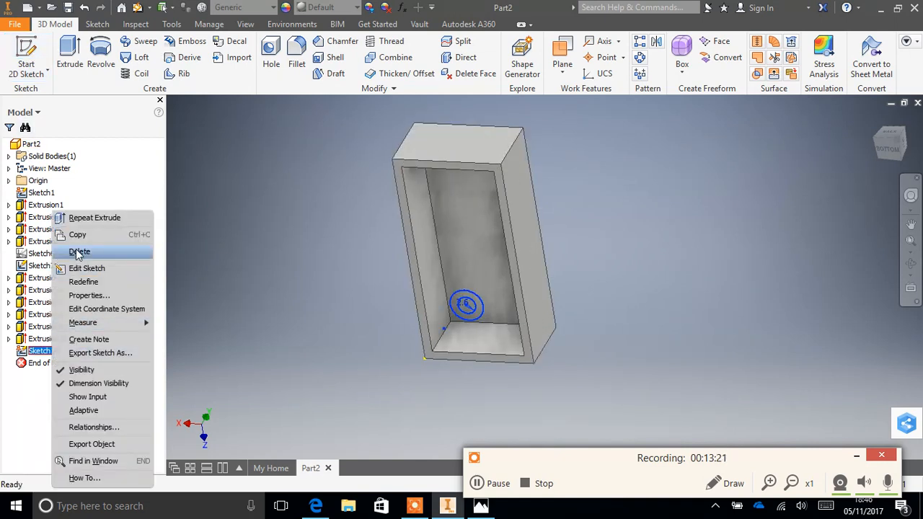
click(85, 268)
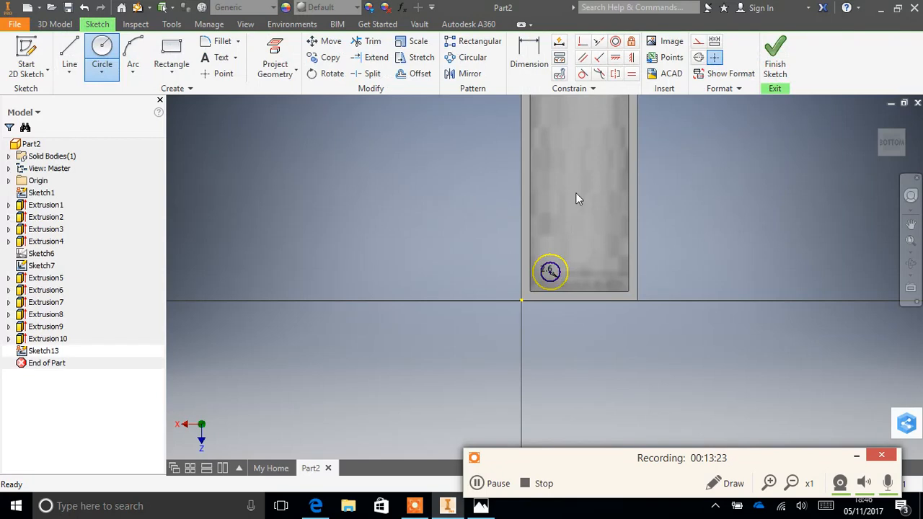
click(367, 41)
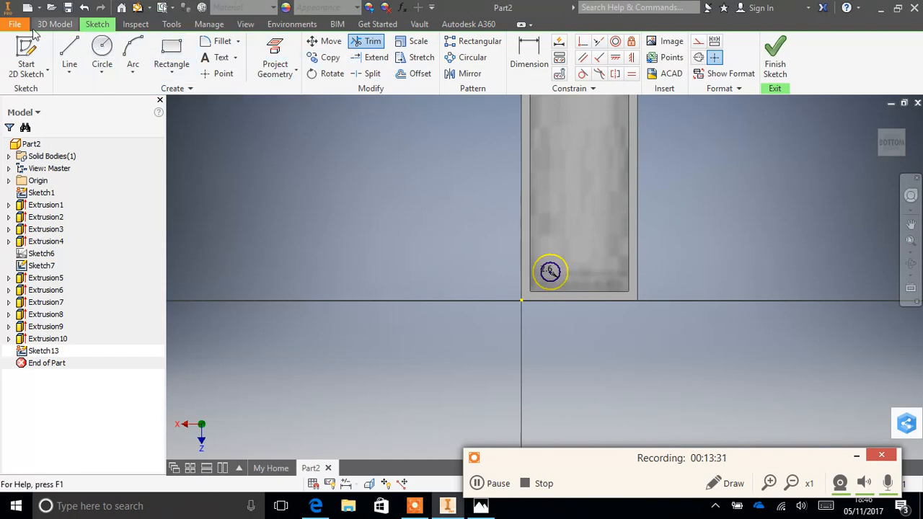
click(57, 24)
click(76, 54)
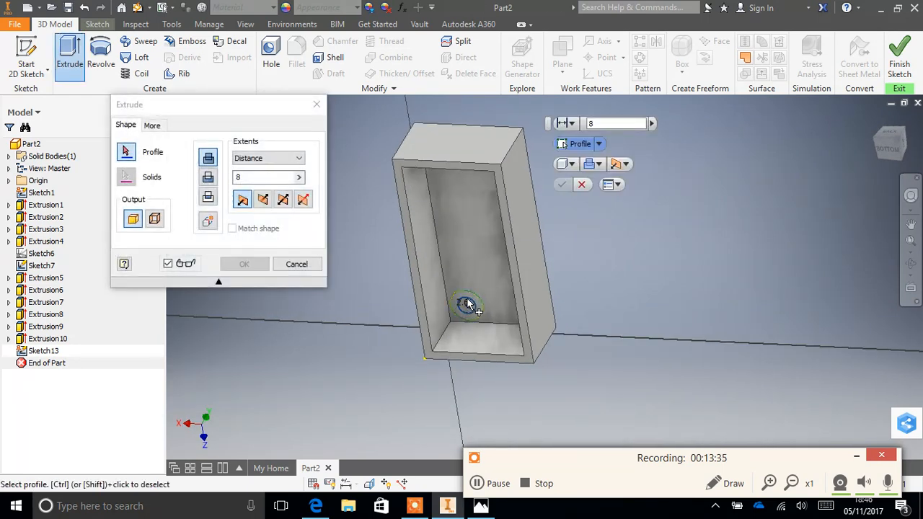
click(467, 304)
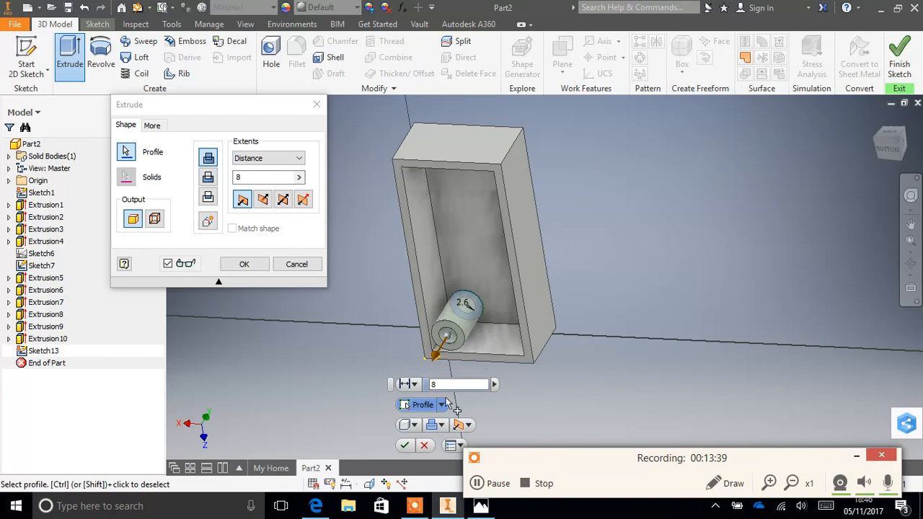
click(423, 445)
- Try to extrude the 2.6 mm circle as a 1.7 mm deep cut in the reversed direction
click(465, 304)
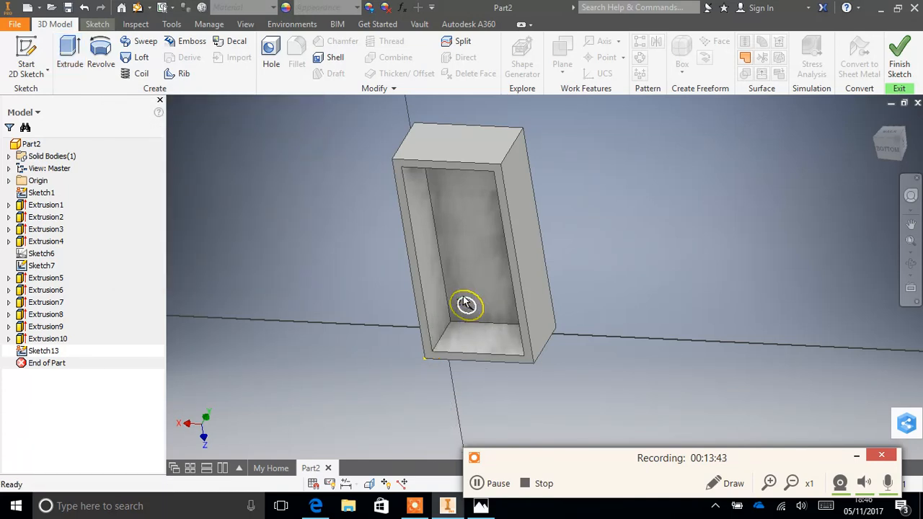
click(466, 304)
click(70, 49)
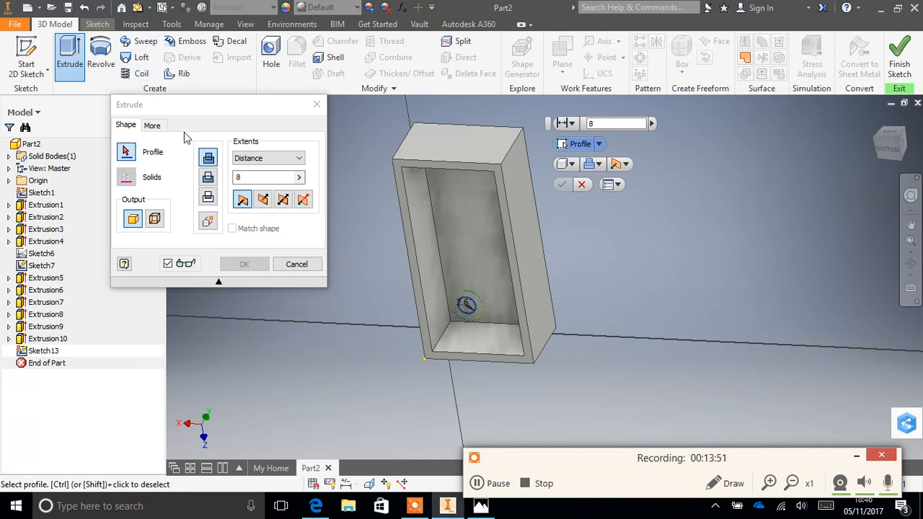
click(264, 200)
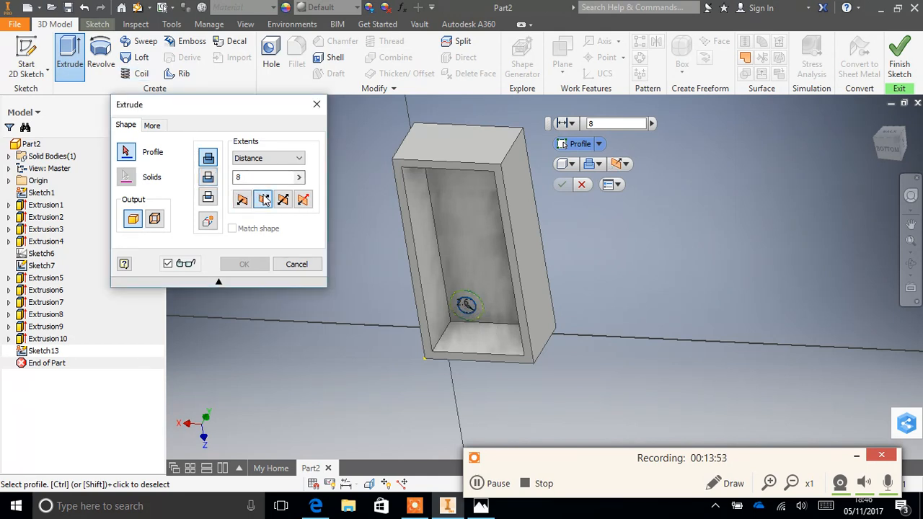
click(299, 178)
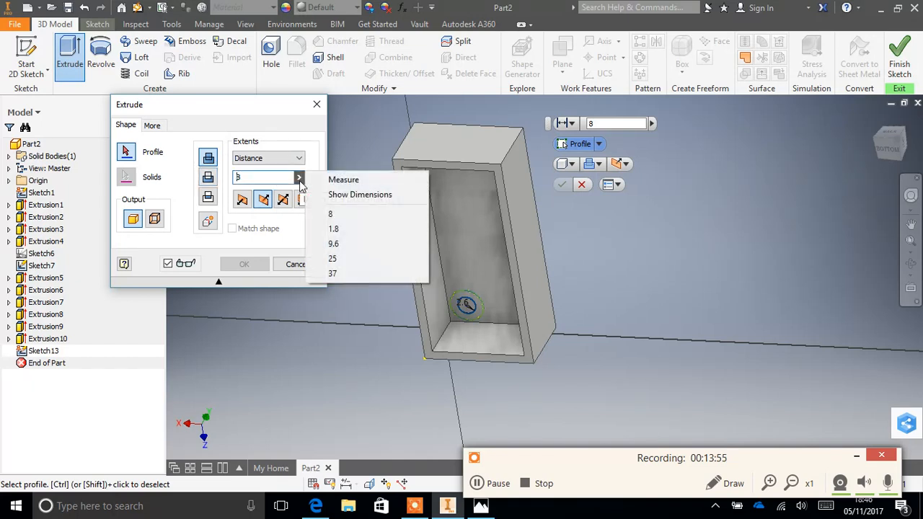
click(272, 180)
double_click(266, 178)
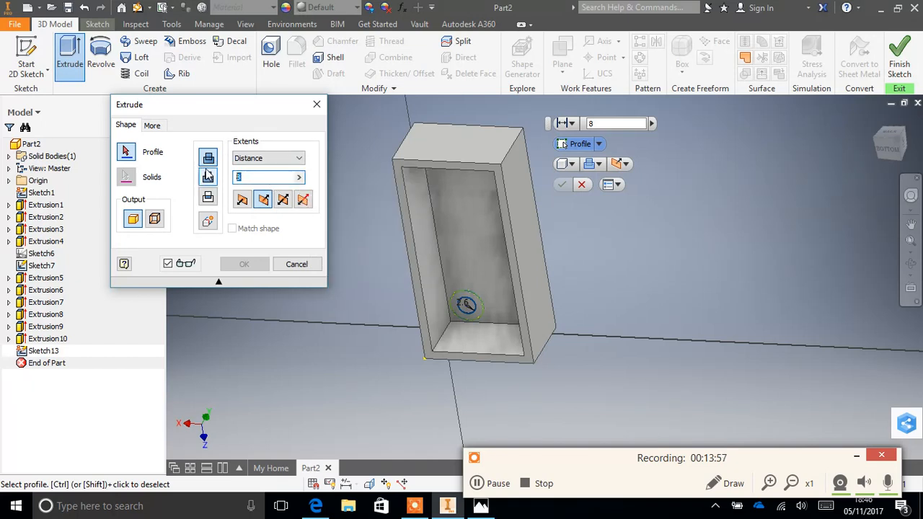
text(1.)
click(209, 178)
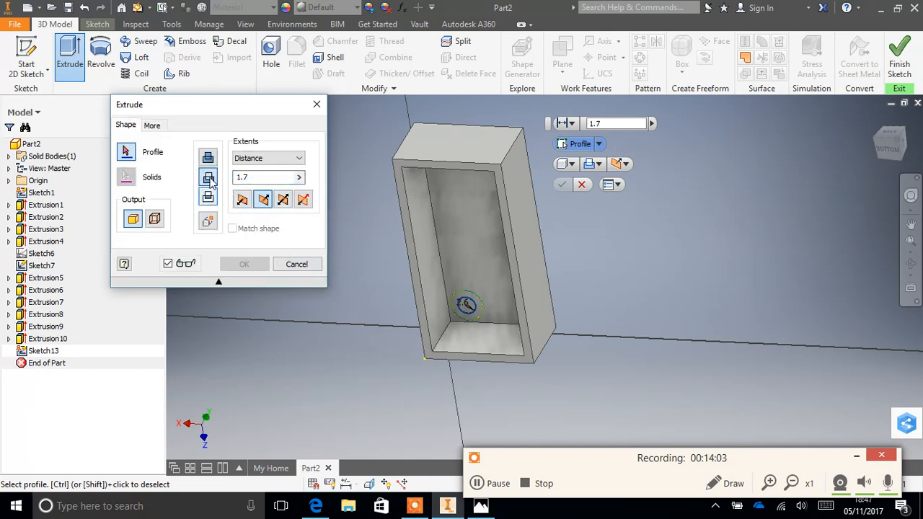
click(297, 265)
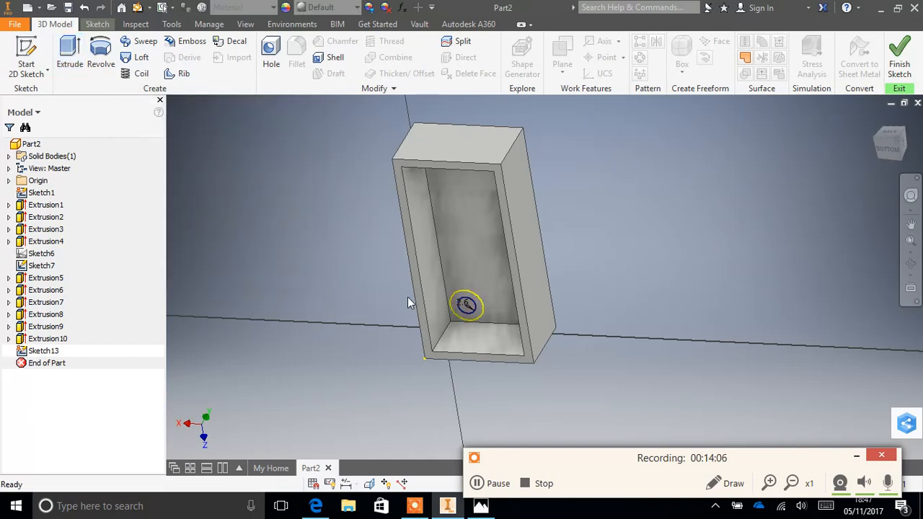
right_click(473, 305)
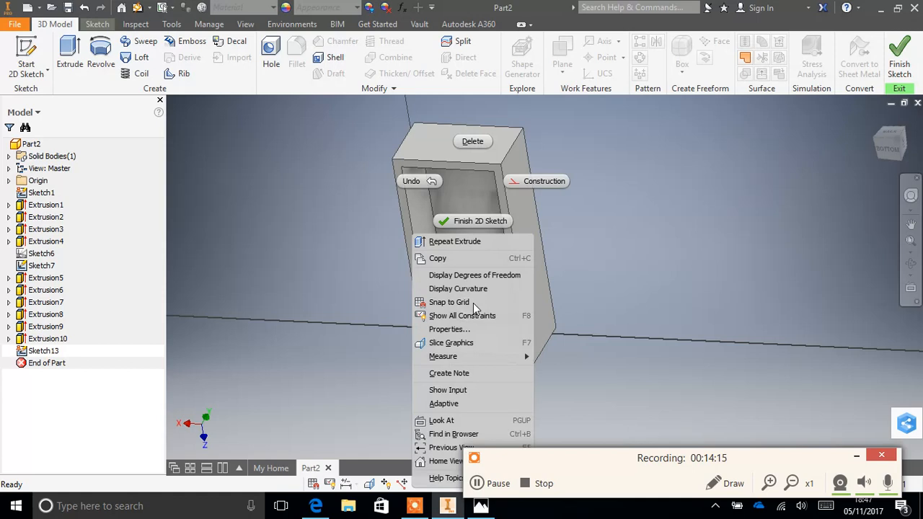
click(469, 242)
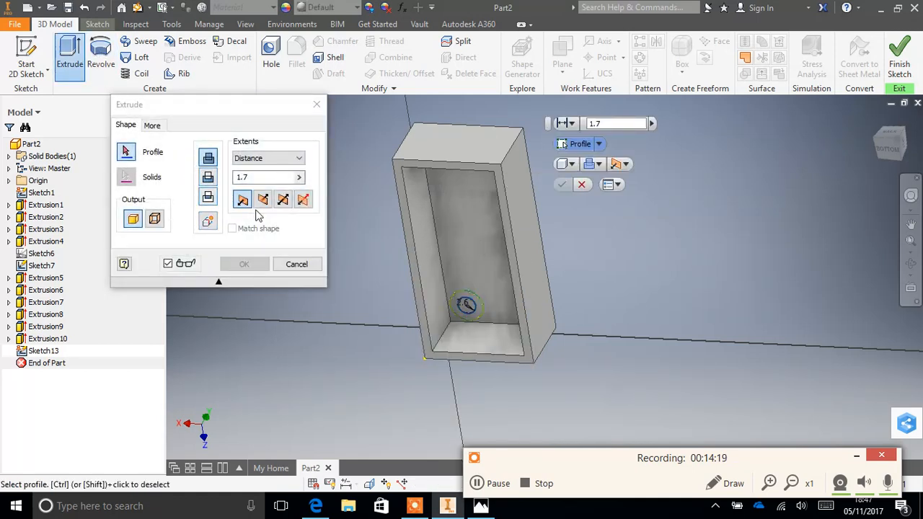
click(467, 304)
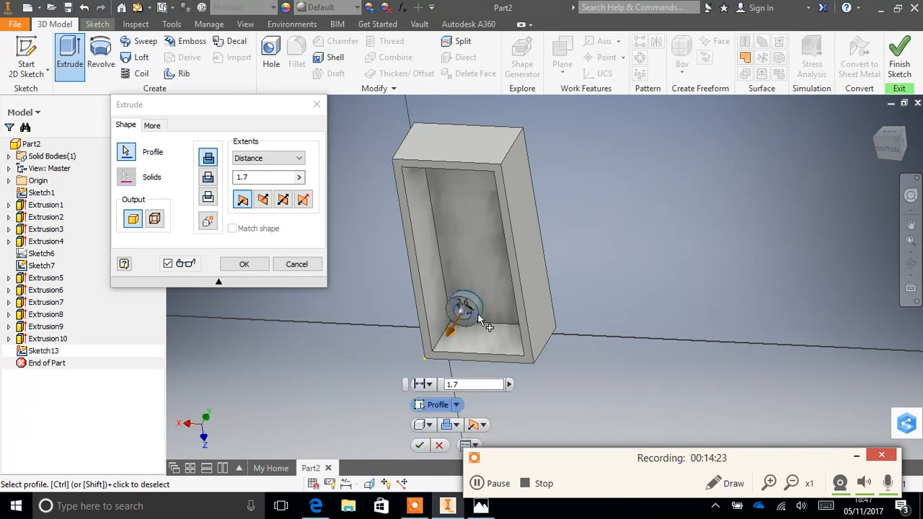
key(Return)
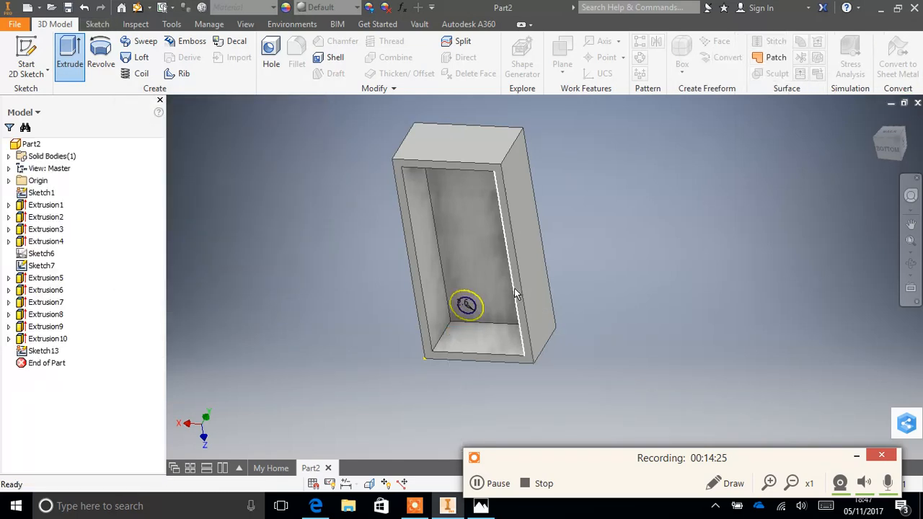
click(464, 309)
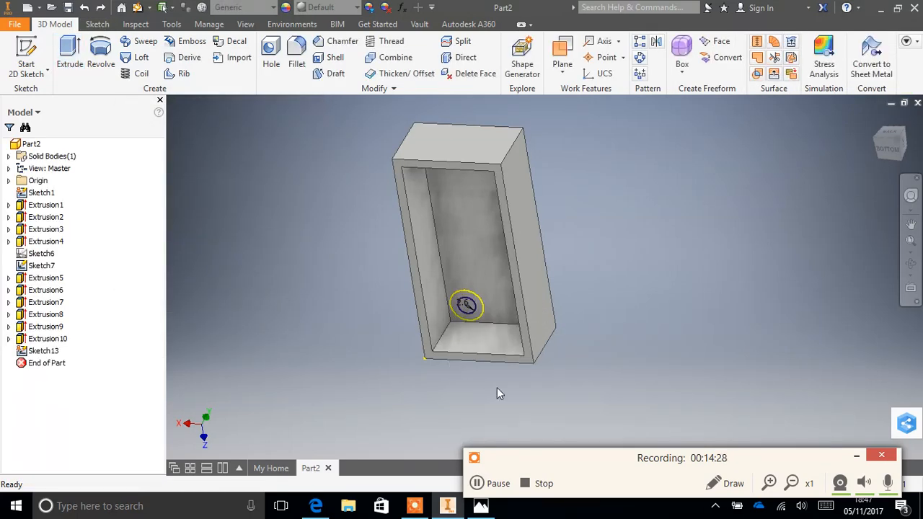
click(496, 484)
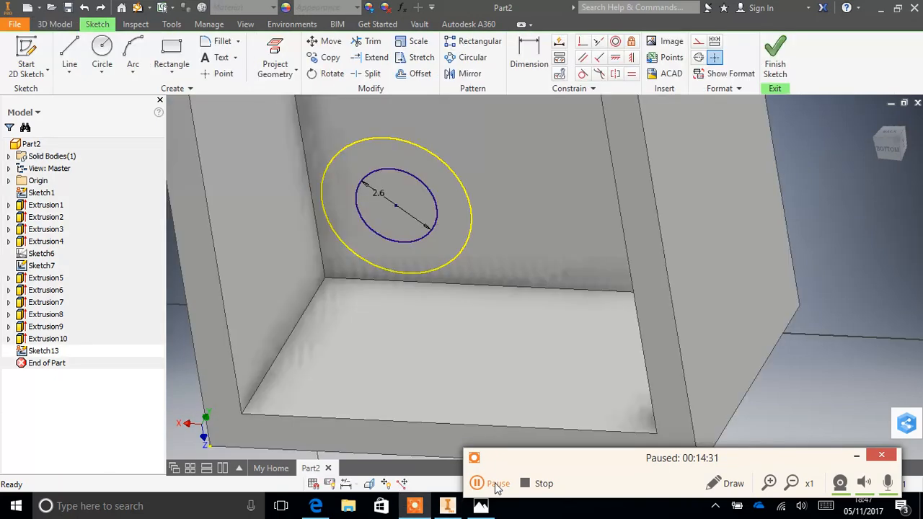
click(496, 484)
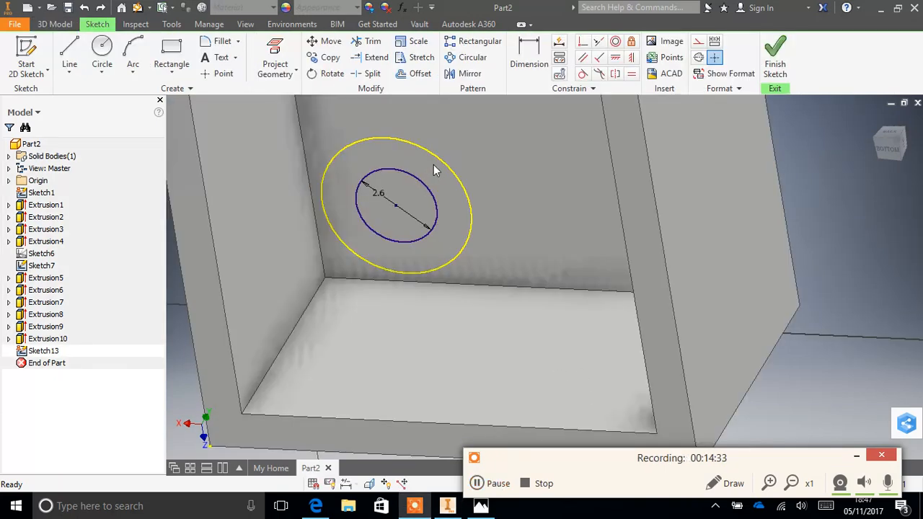
- Delete the projected stud outline around the 2.6 mm circle and extrude that circle as a 1.7 mm deep cut into the brick's inner face
click(436, 165)
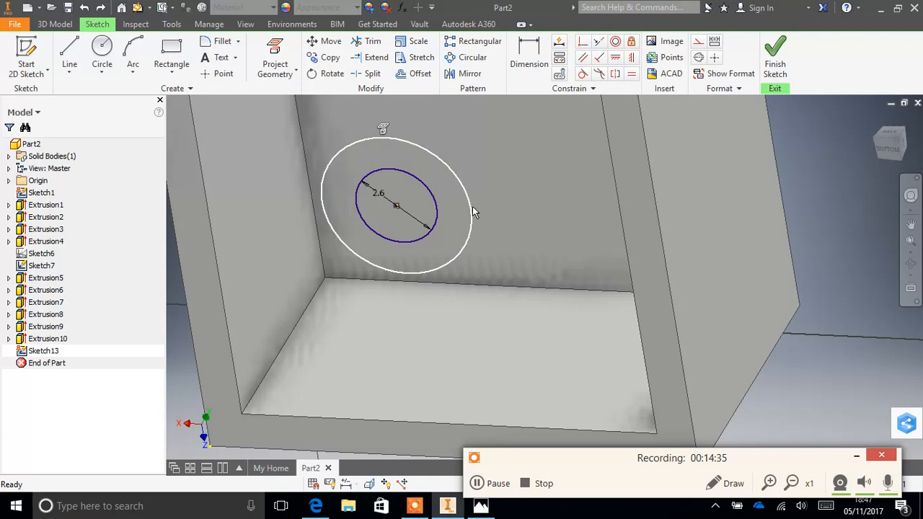
key(Delete)
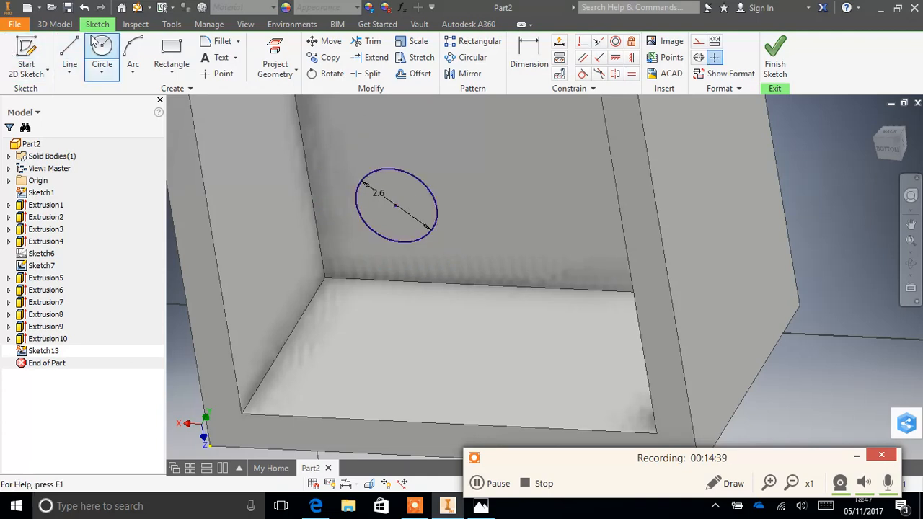
click(57, 24)
click(70, 51)
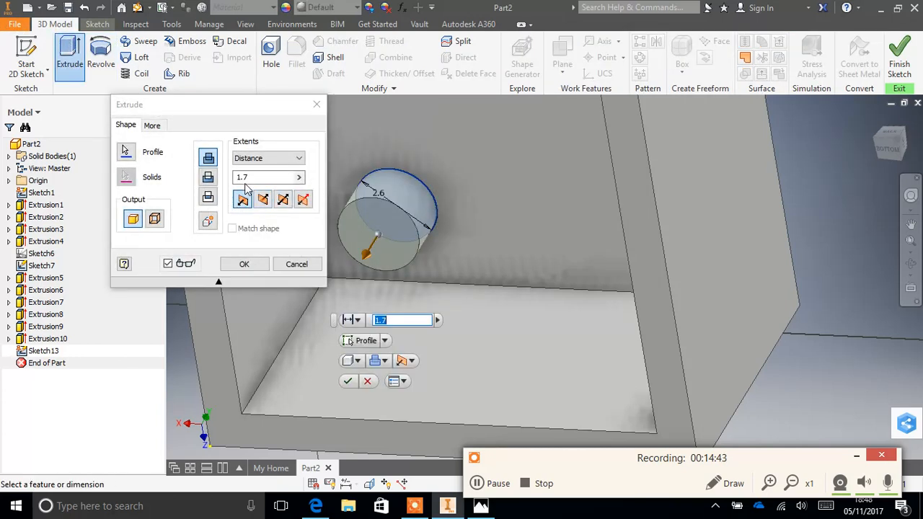
click(209, 177)
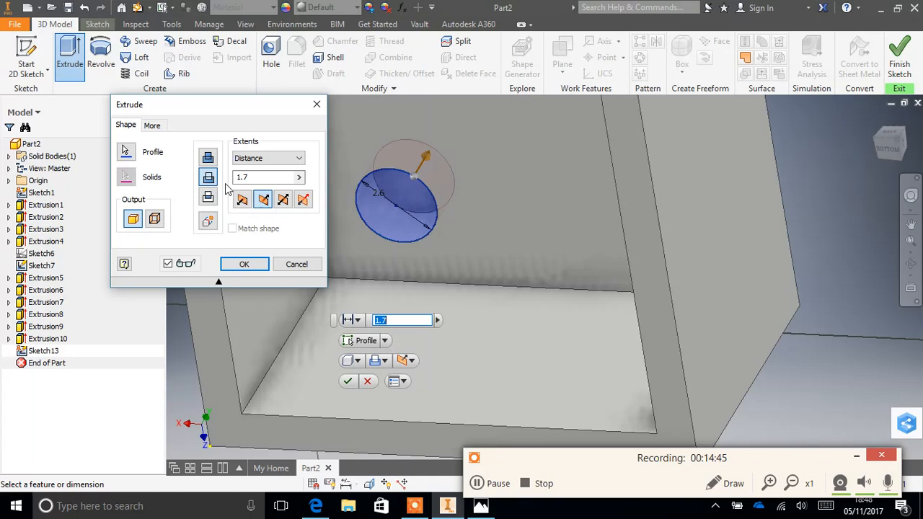
click(250, 264)
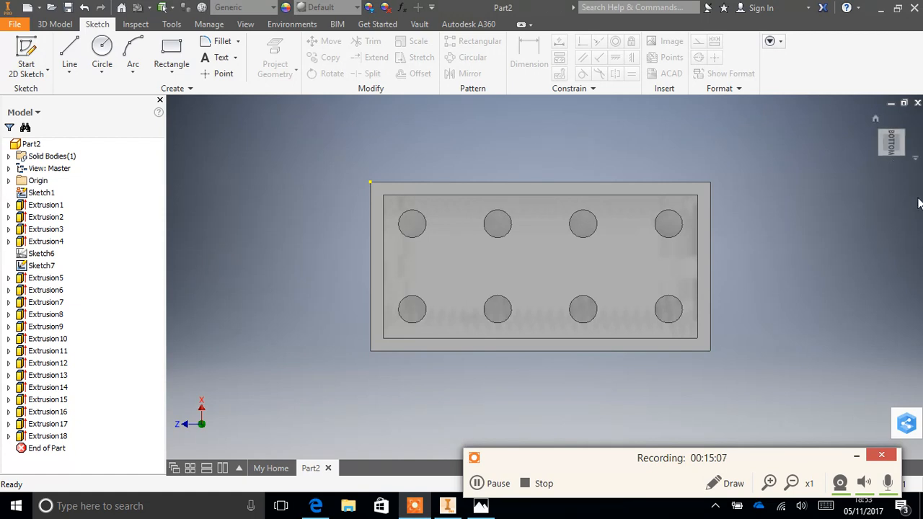
- Inspect the holes in the brick's underside, then switch to Photos to check the underside dimensions in the Lego brick.JPG drawing
click(704, 270)
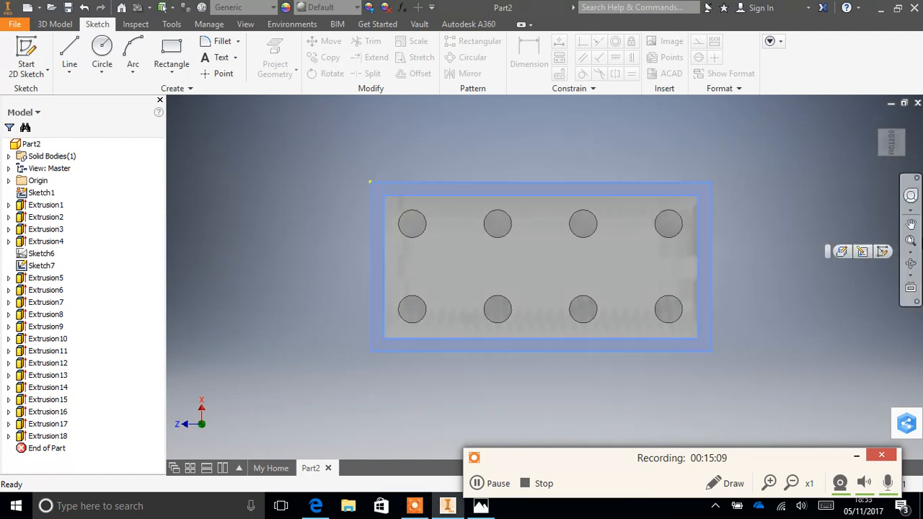
click(807, 238)
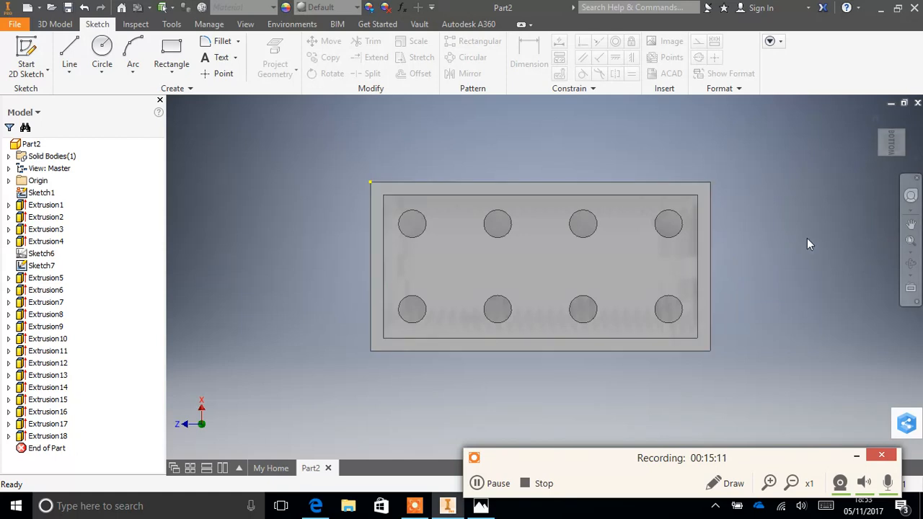
click(909, 262)
drag(577, 259, 491, 195)
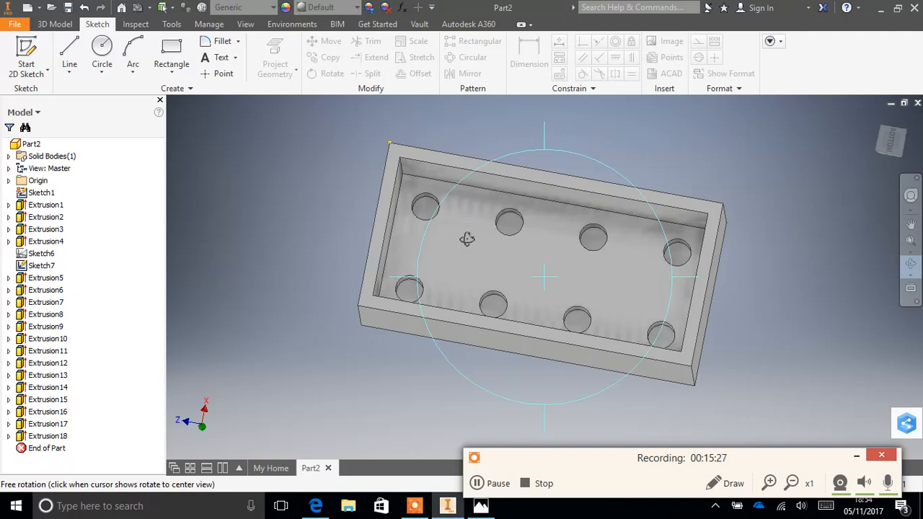
click(478, 506)
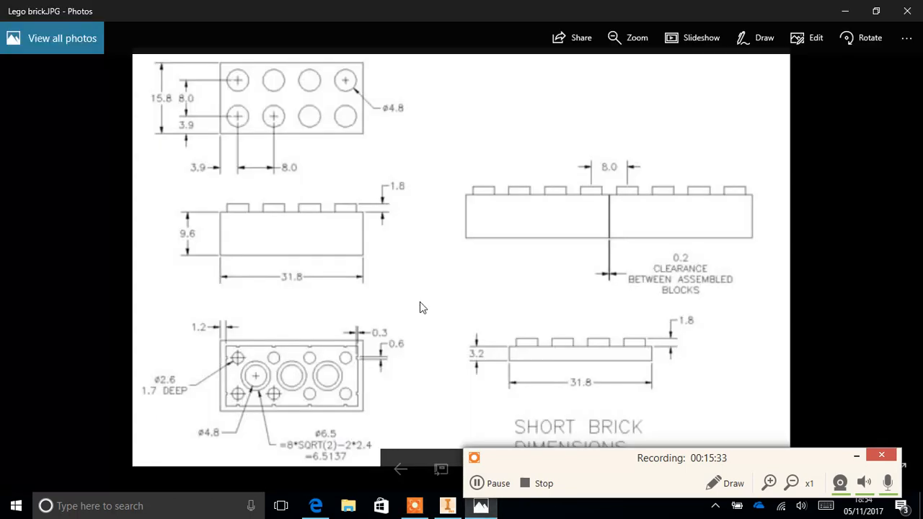
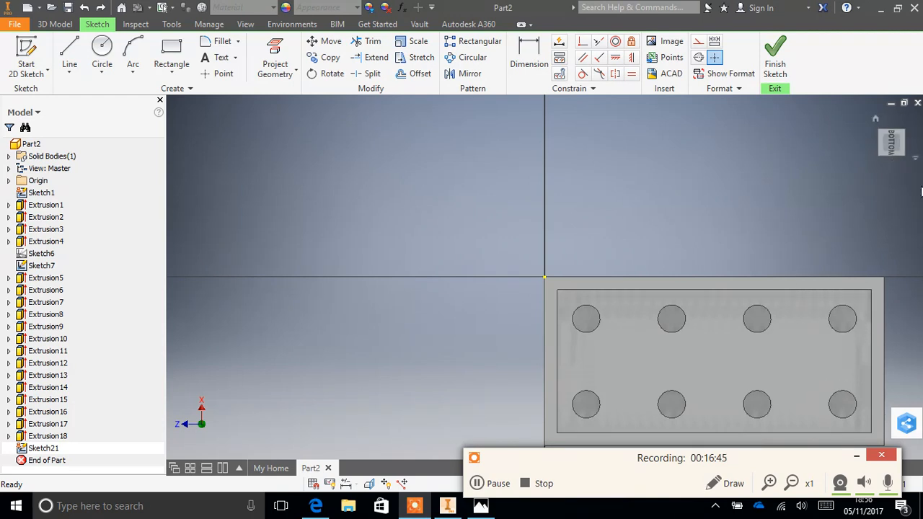
mouse_move(911, 206)
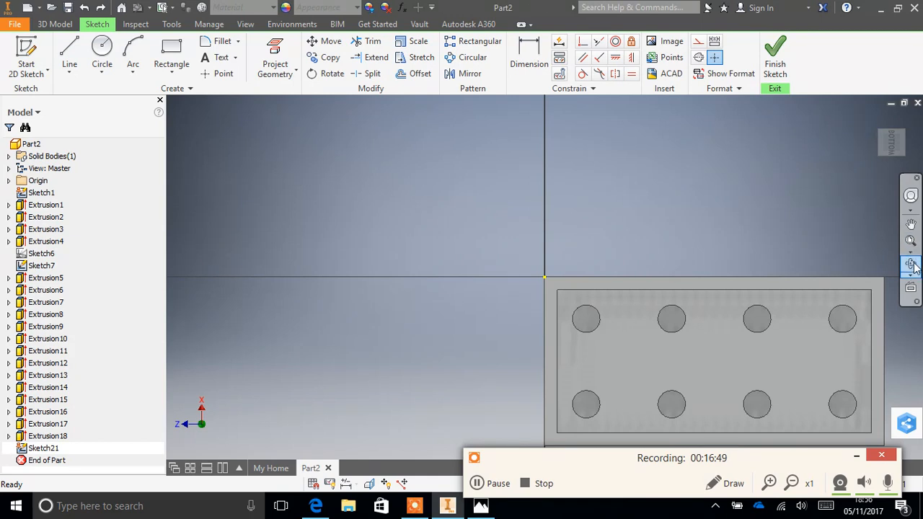
click(911, 224)
drag(837, 335, 702, 282)
scroll(699, 312, up, 2)
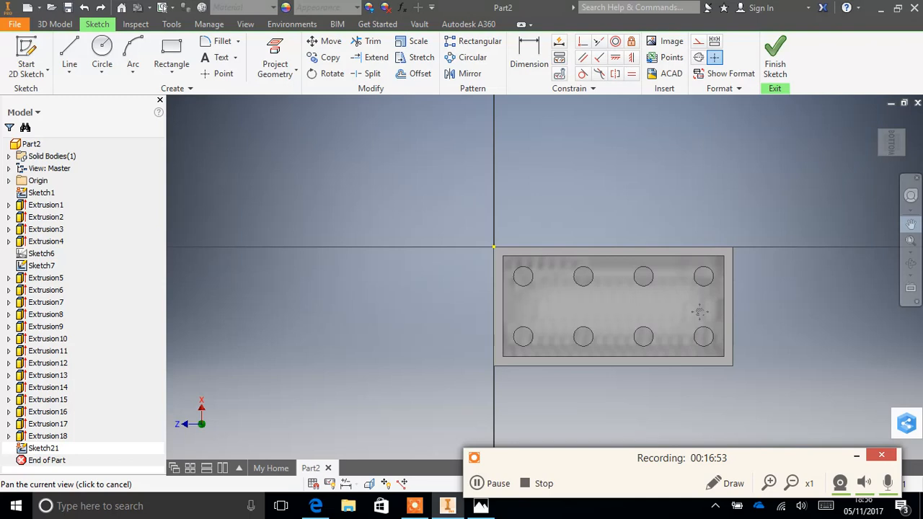
scroll(699, 309, down, 5)
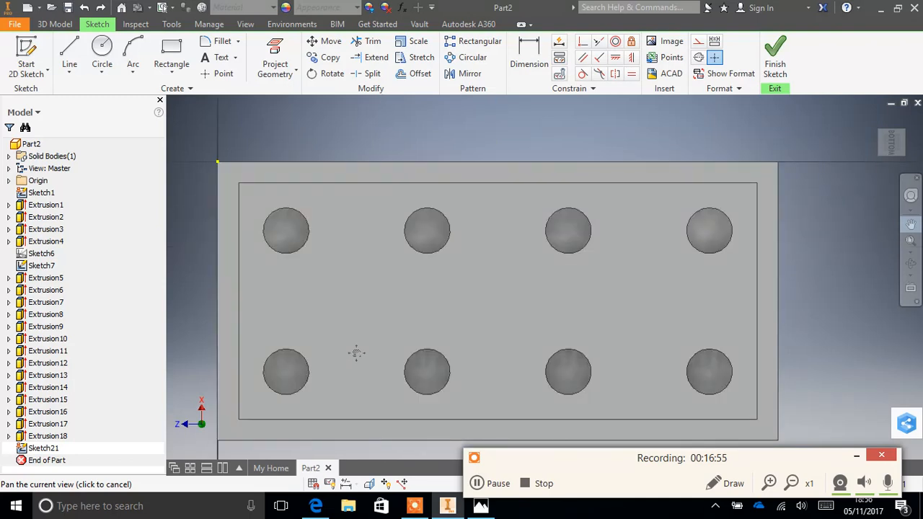
click(69, 65)
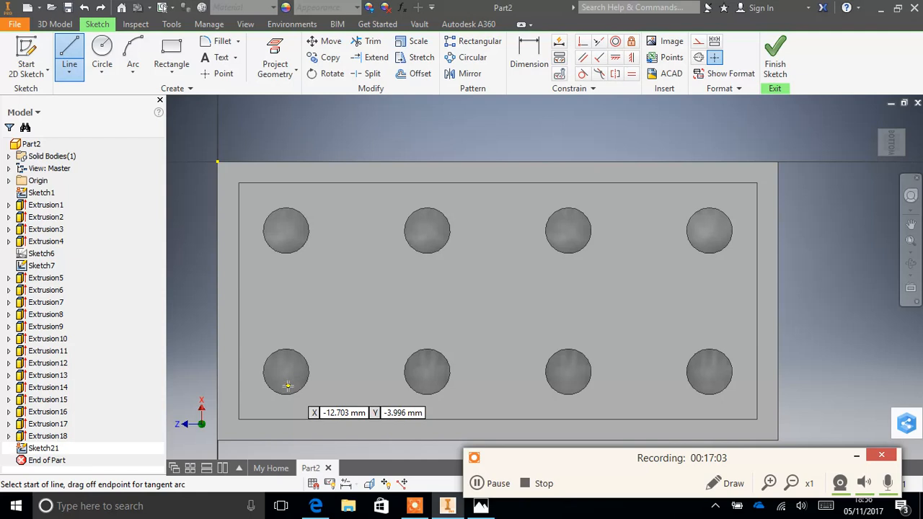
scroll(283, 365, up, 4)
scroll(283, 366, down, 6)
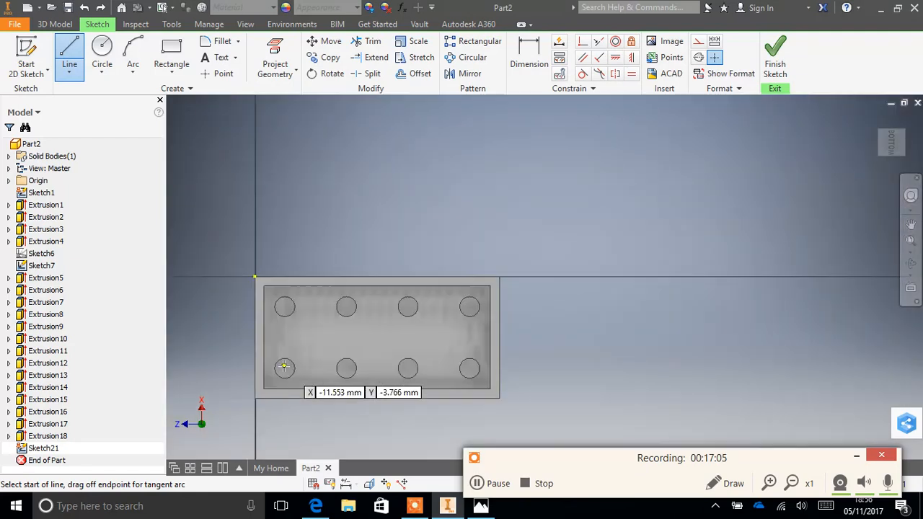
scroll(285, 372, up, 2)
scroll(287, 372, up, 3)
click(277, 351)
click(325, 368)
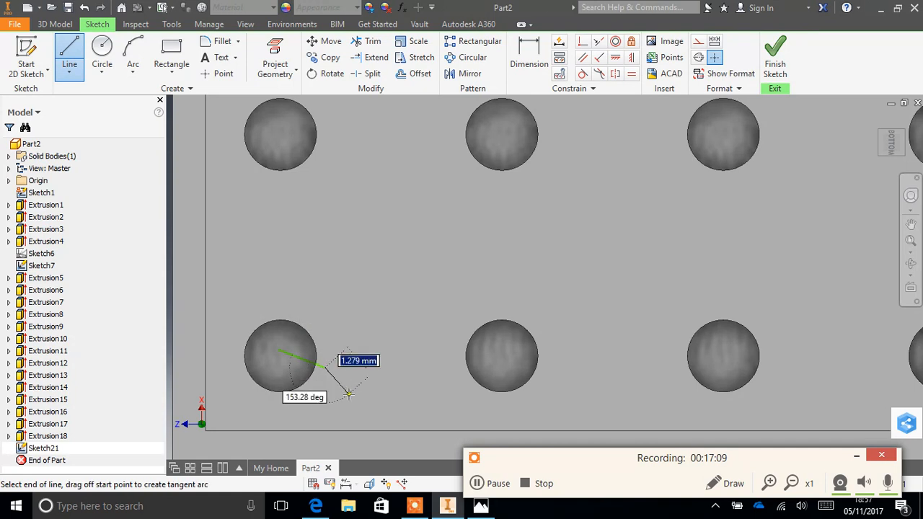
key(Escape)
key(Escape)
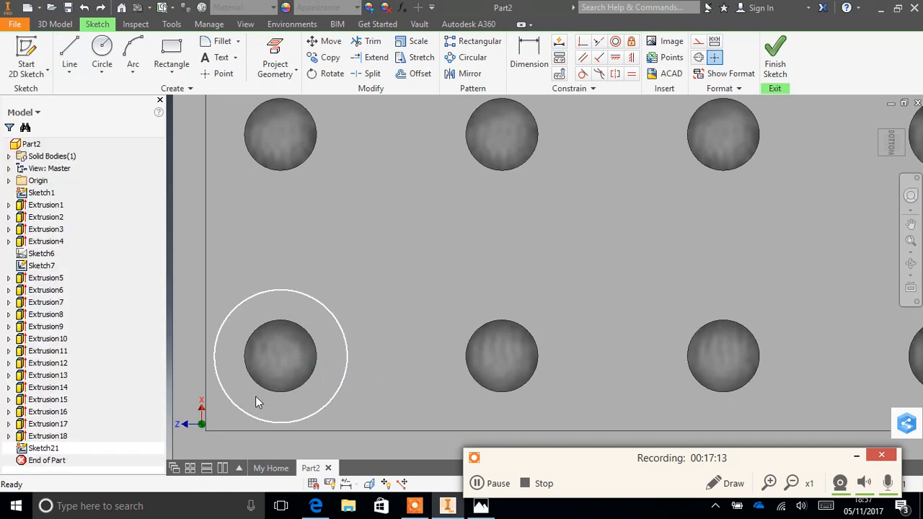
- Start a new sketch on the brick's inner face and draw a 2.7 mm line from the lower corner hole's centre perpendicular to the inner wall
click(26, 56)
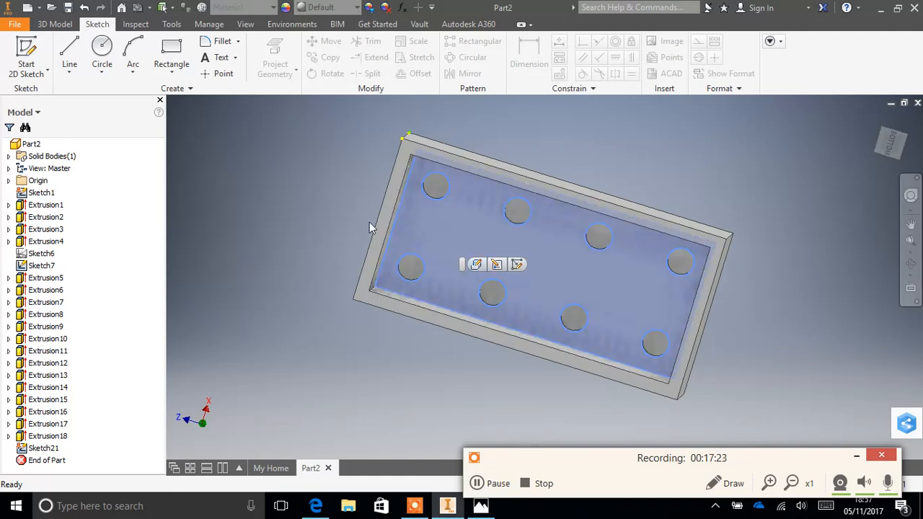
click(28, 66)
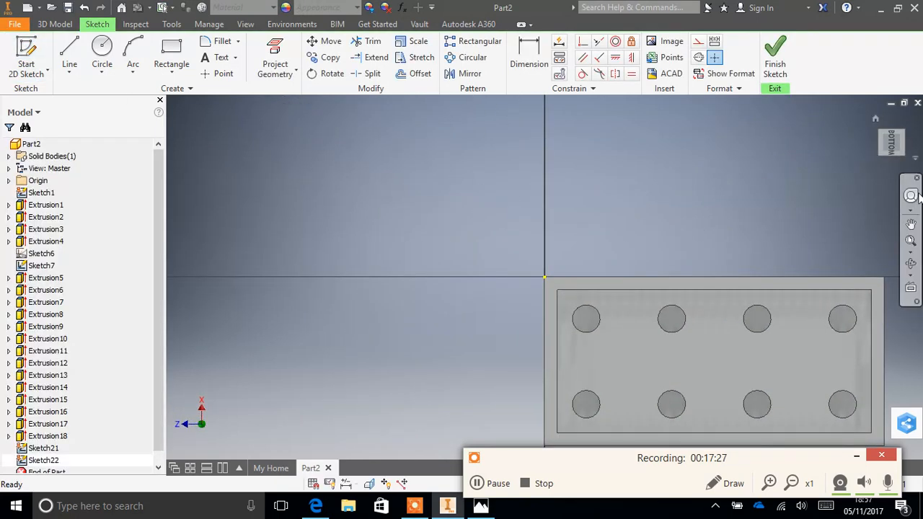
click(914, 224)
drag(815, 329, 663, 311)
scroll(627, 332, down, 3)
scroll(626, 334, up, 2)
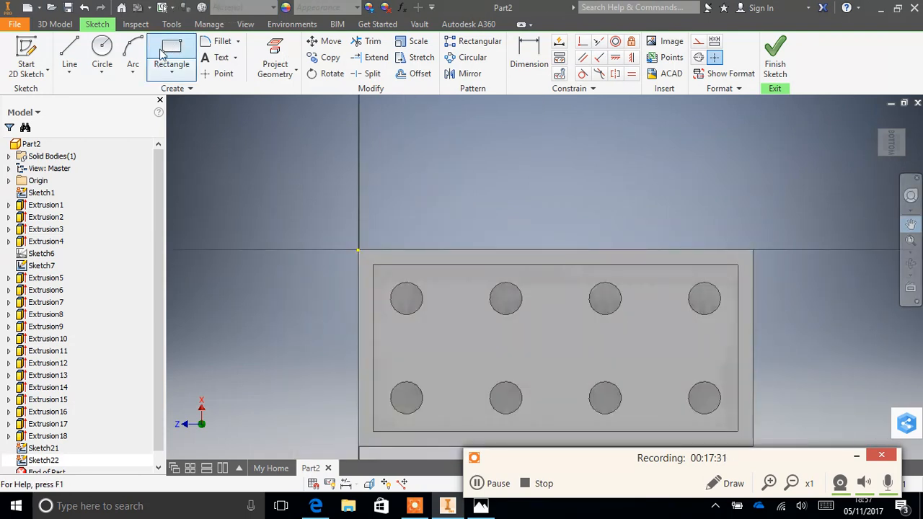
click(69, 54)
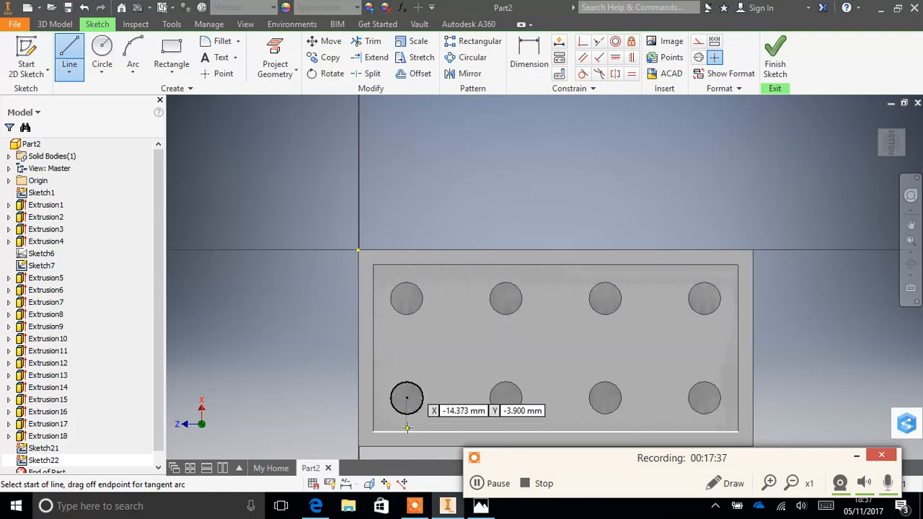
click(407, 399)
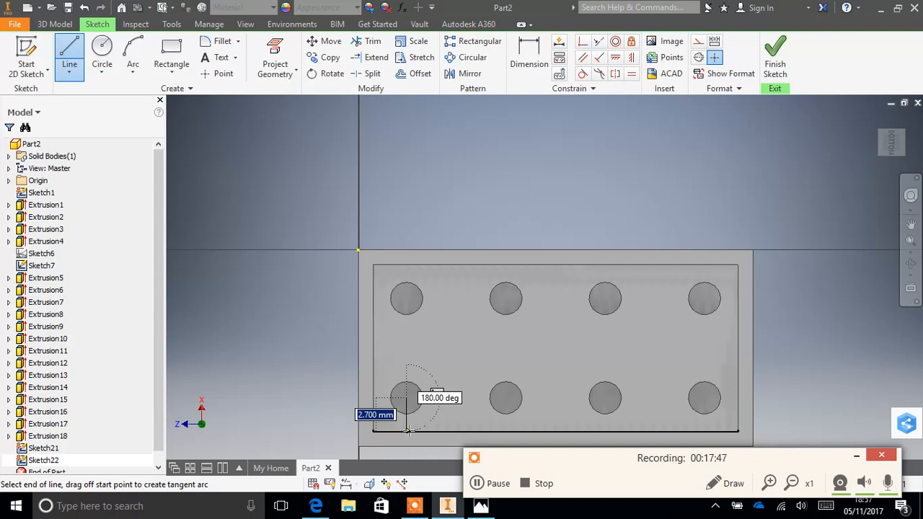
double_click(408, 430)
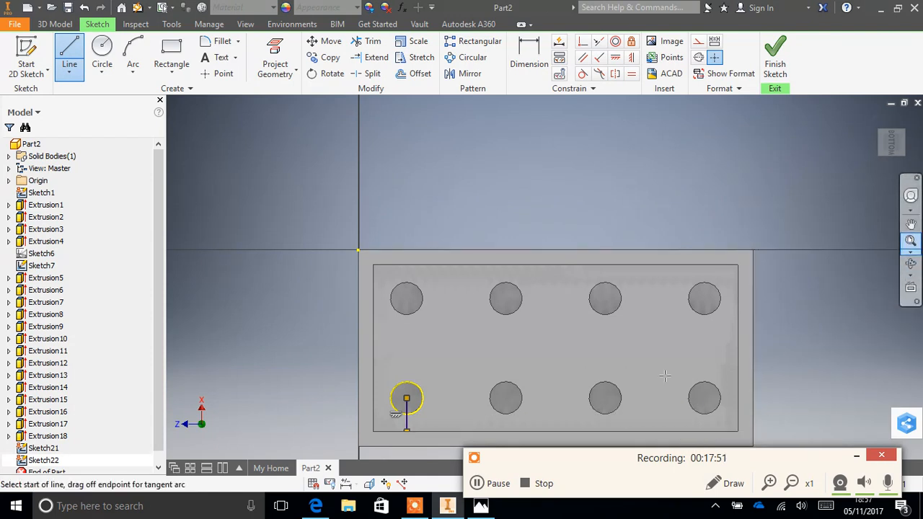
- Sketch a rectangle about 0.93 by 0.25 mm from the line's wall end, on the side toward the nearest inner corner
scroll(430, 398, up, 5)
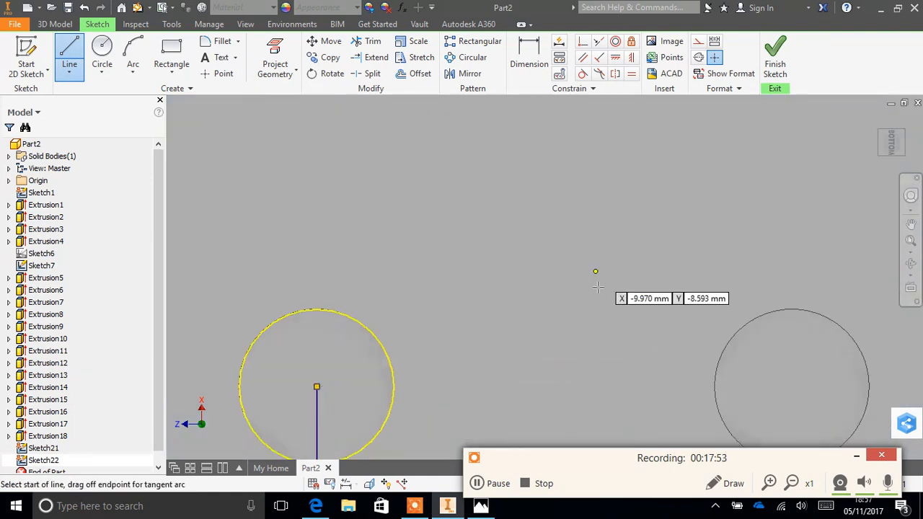
click(910, 225)
drag(540, 382, 598, 189)
scroll(493, 299, up, 1)
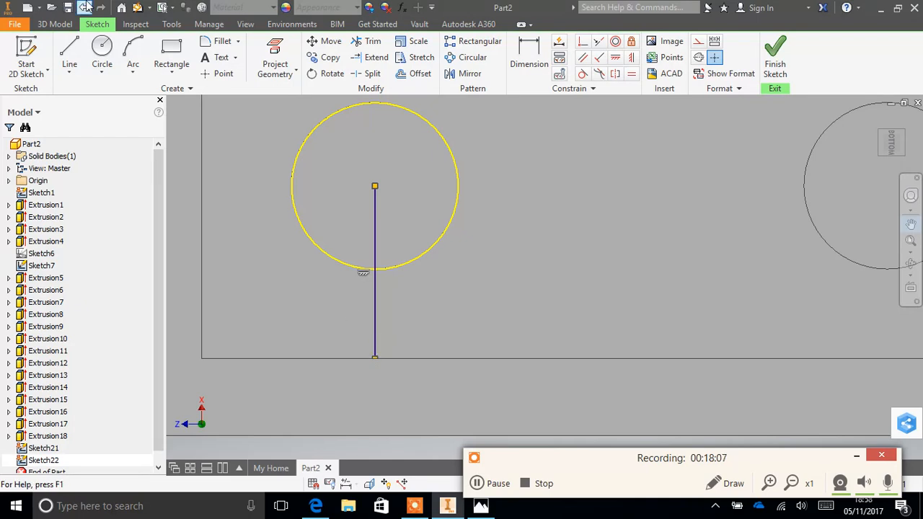
click(171, 54)
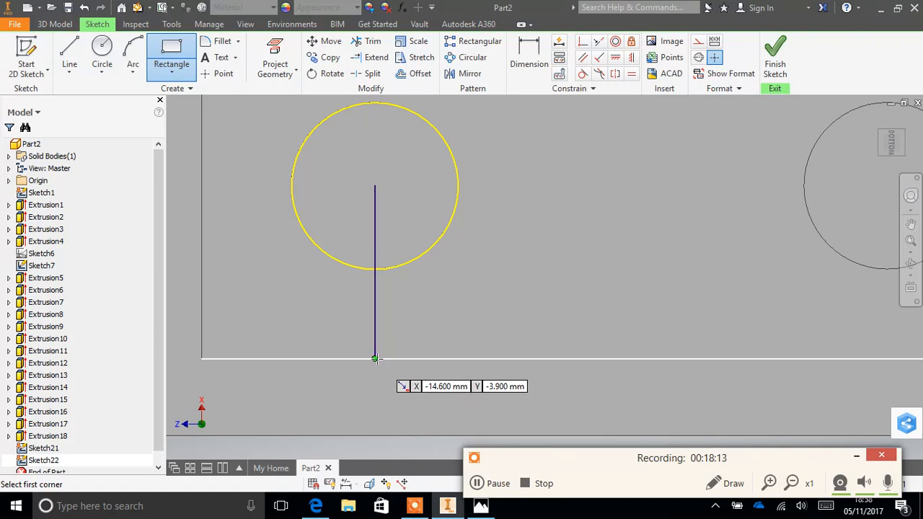
click(375, 359)
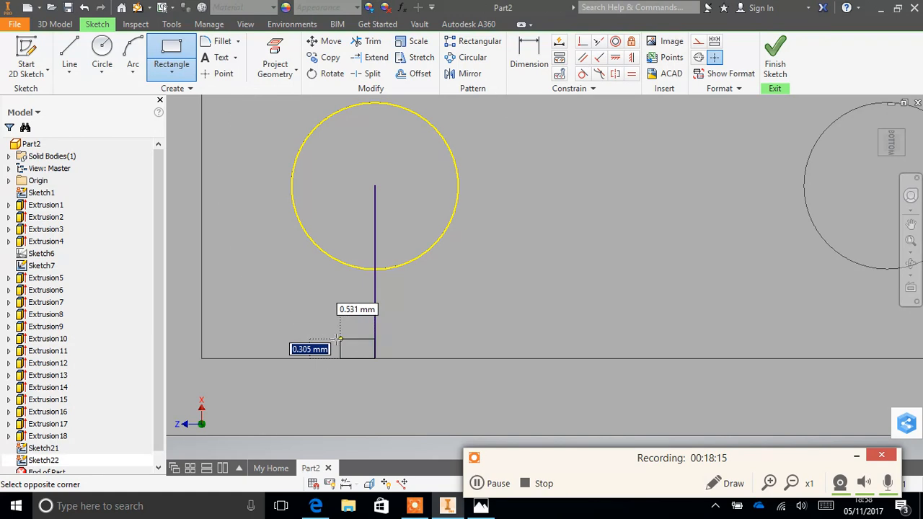
click(315, 342)
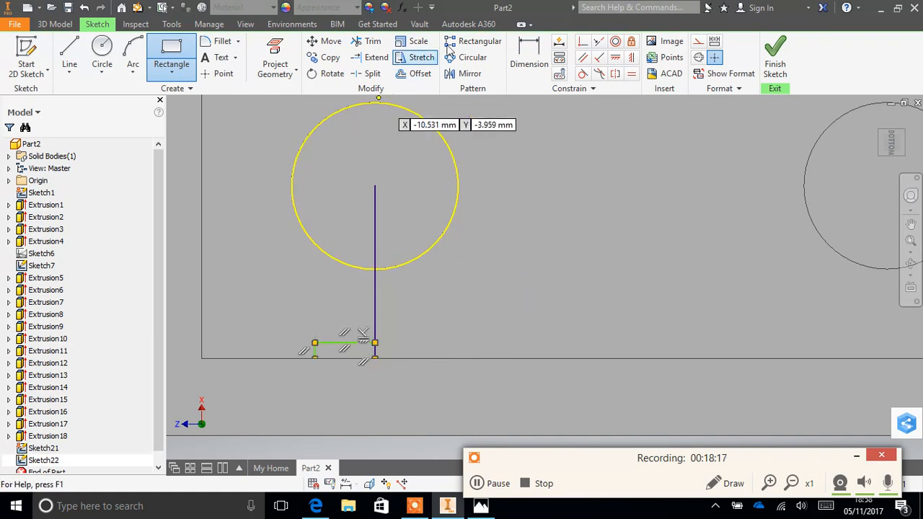
- Dimension the small rectangle at the line's wall end to 0.3 mm high and 0.3 mm wide
key(d)
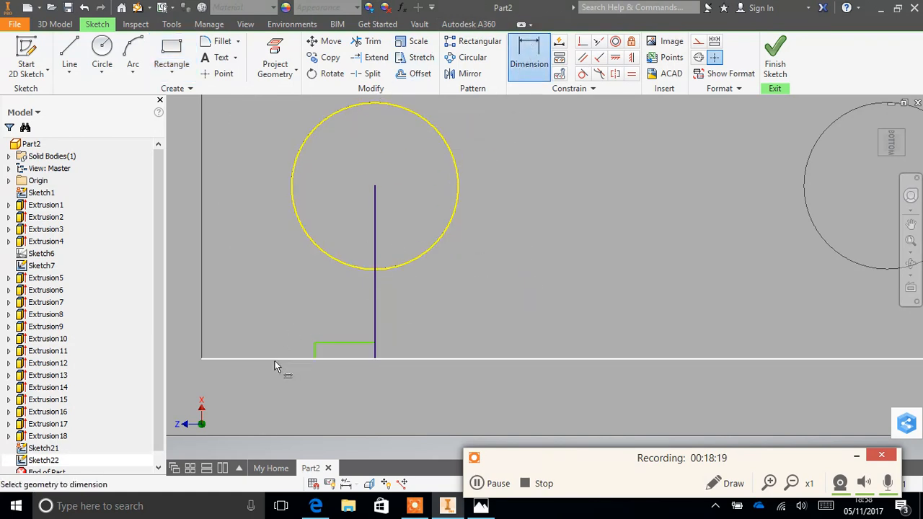
click(314, 350)
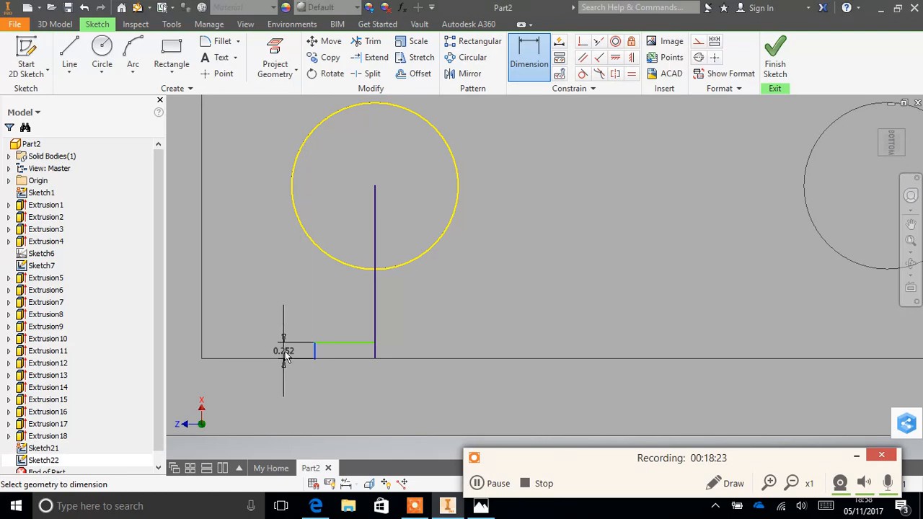
click(283, 355)
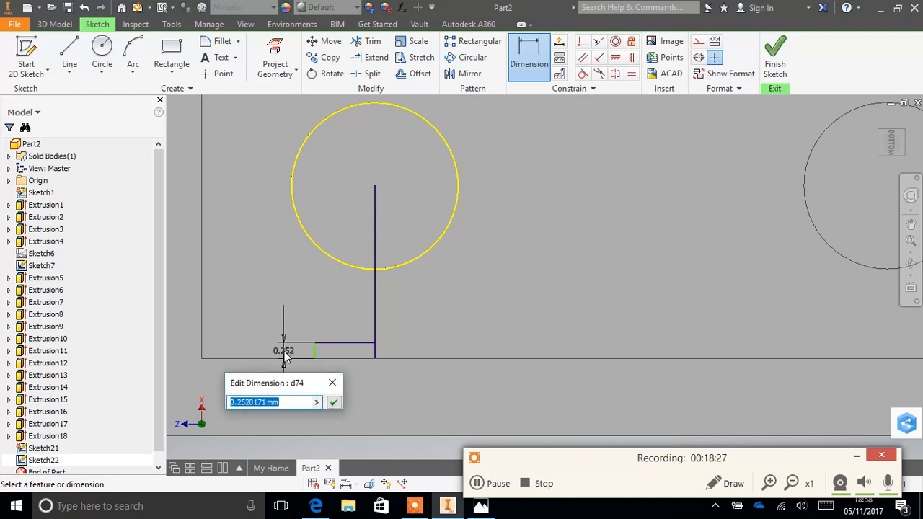
text(0.)
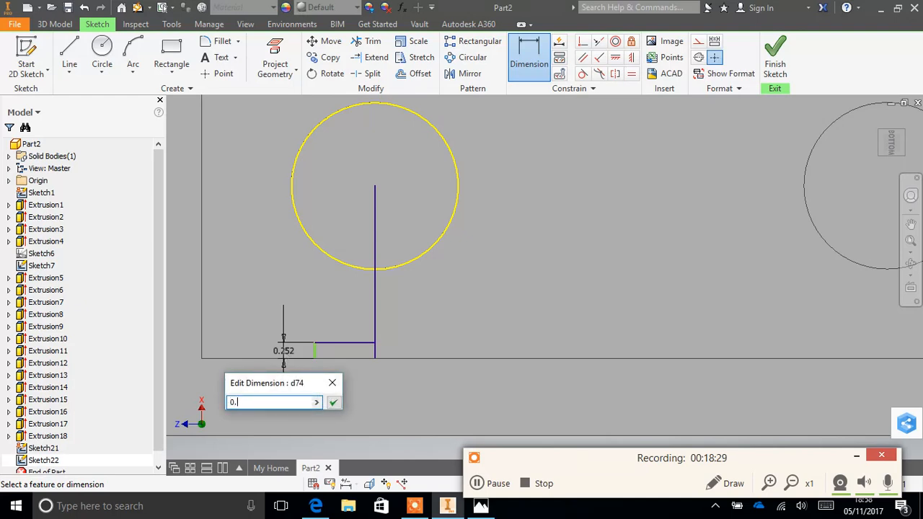
text(3)
key(Return)
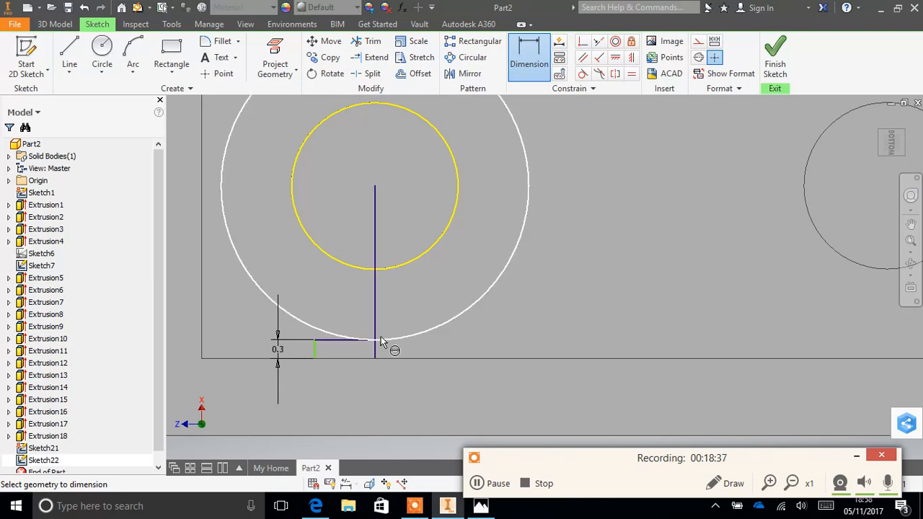
click(343, 342)
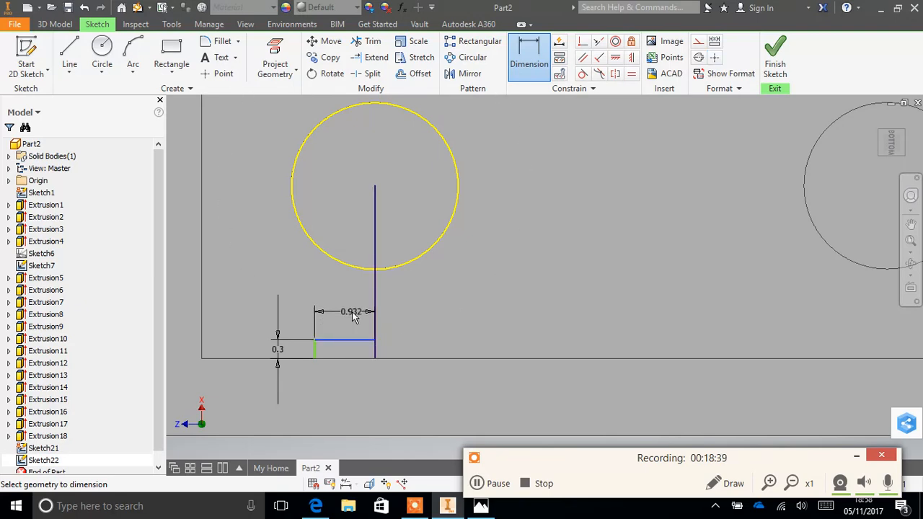
click(352, 313)
text(0)
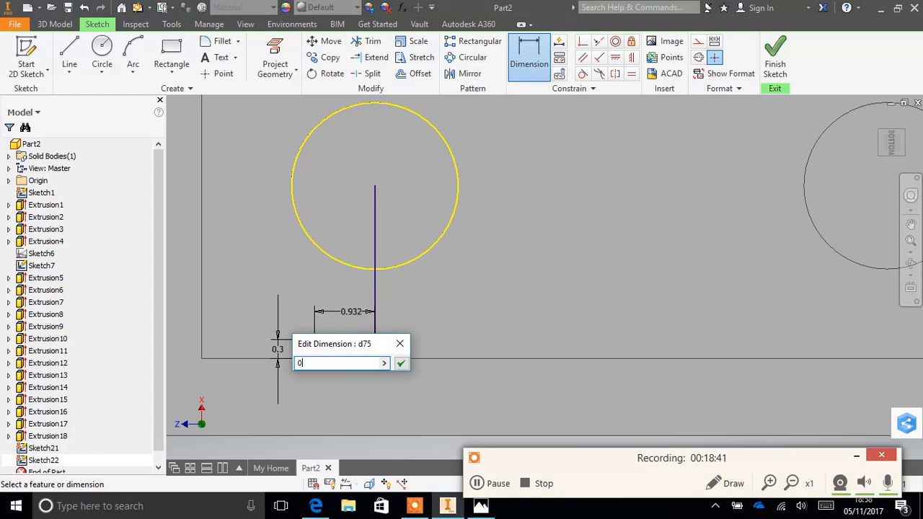
text(.3)
key(Return)
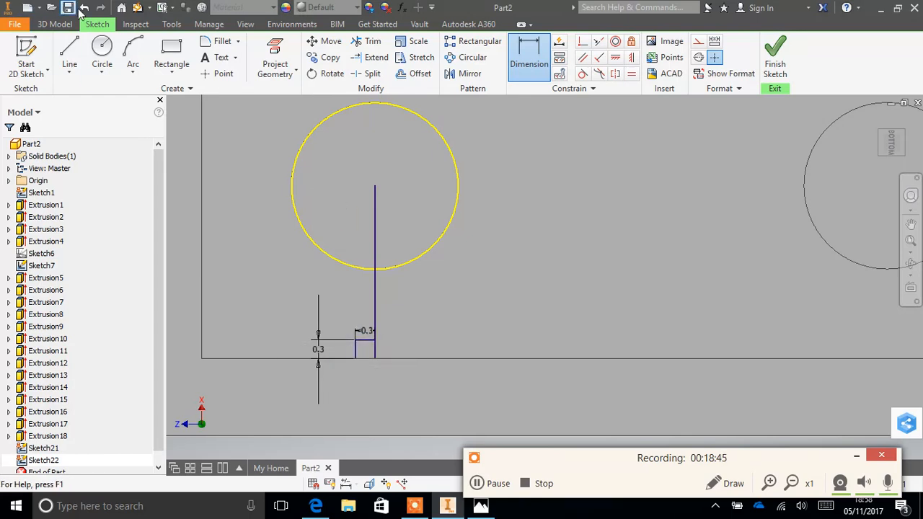
- Sketch a second rectangle about 0.5 by 0.3 mm from the line's wall end, on the opposite side of the line
click(160, 49)
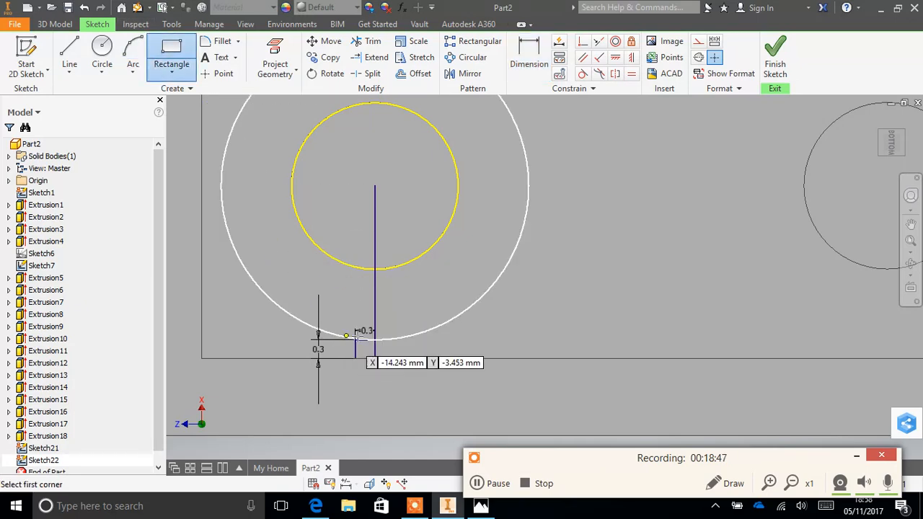
click(374, 358)
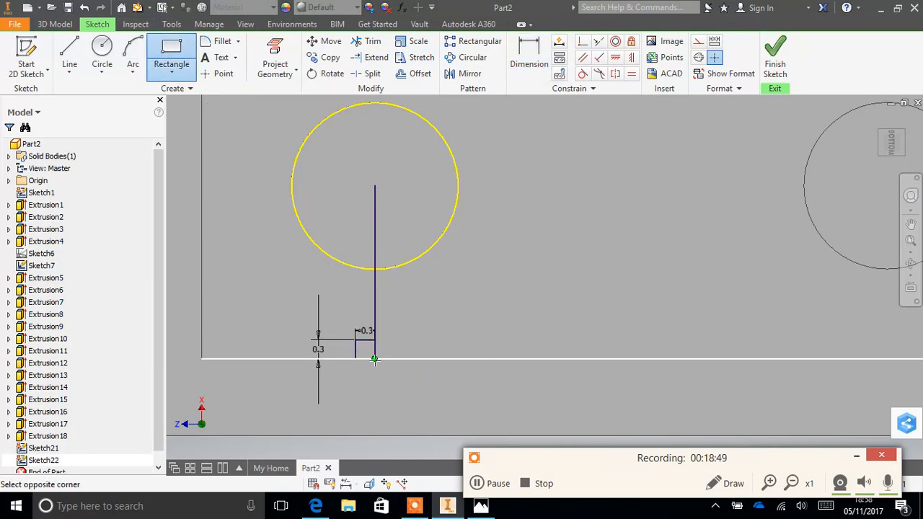
click(407, 339)
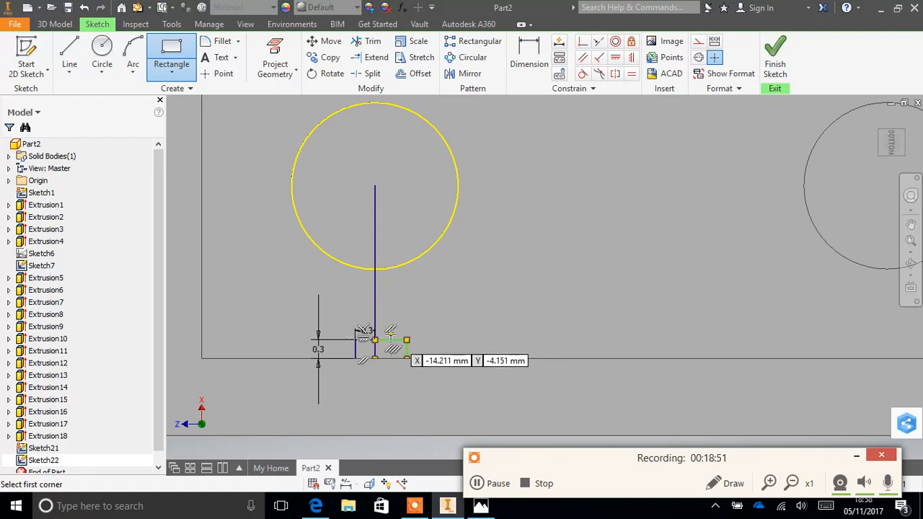
- Dimension the second small rectangle to 0.3 mm wide and 0.3 mm high
click(528, 56)
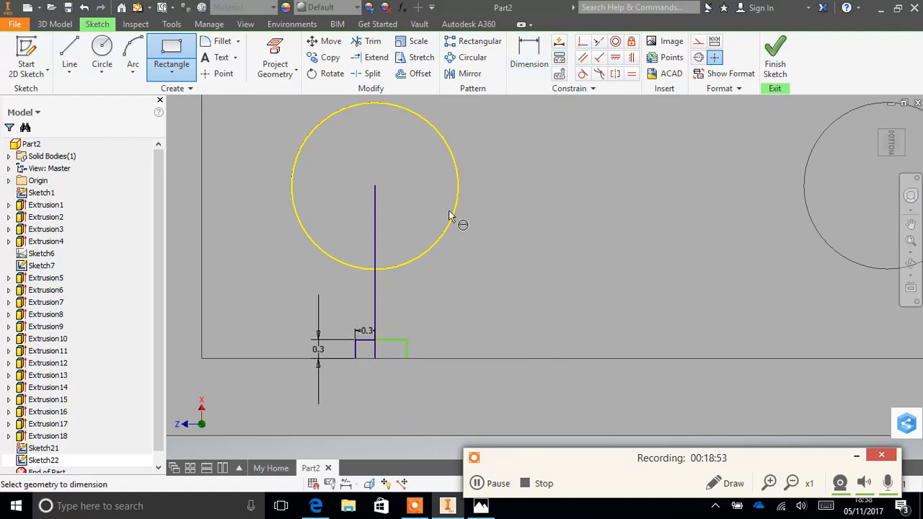
click(383, 337)
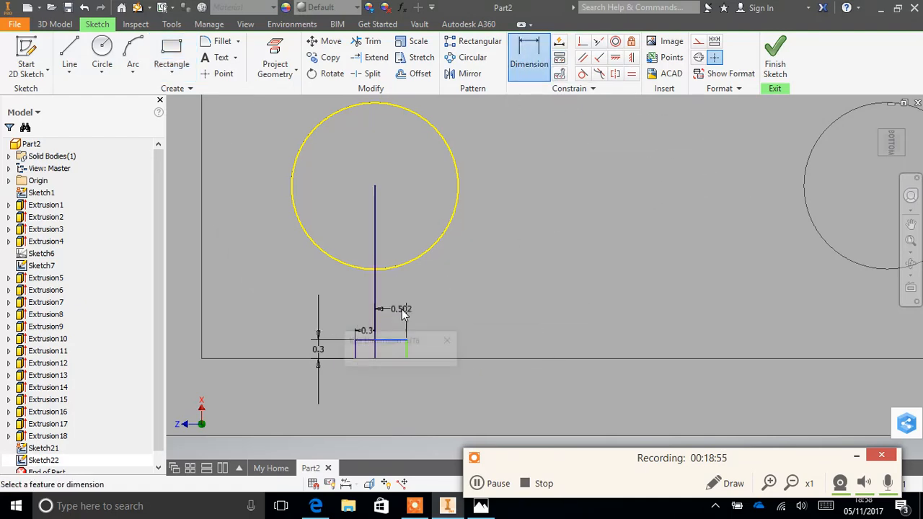
click(402, 310)
text(0.3)
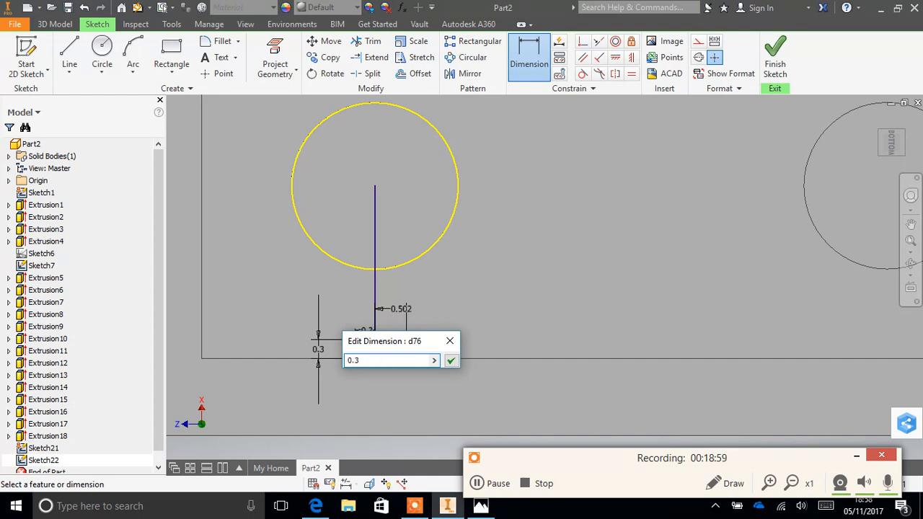
key(Return)
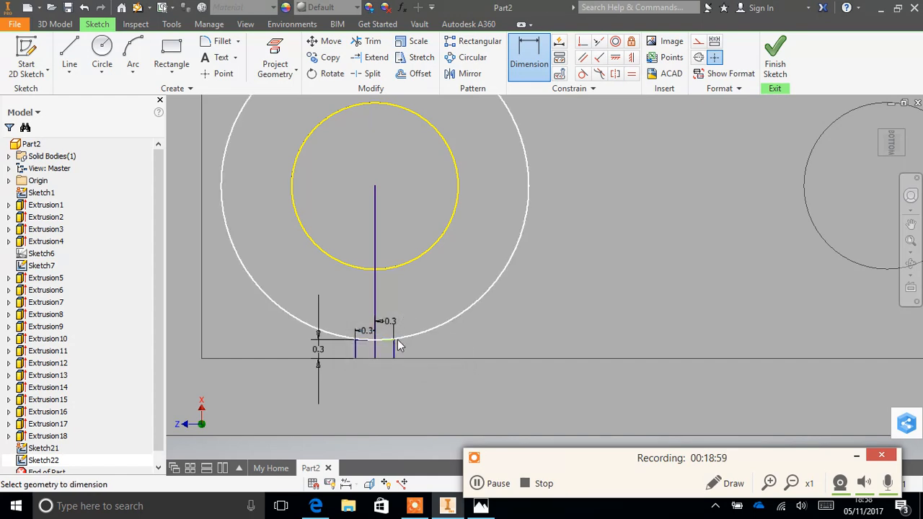
click(393, 351)
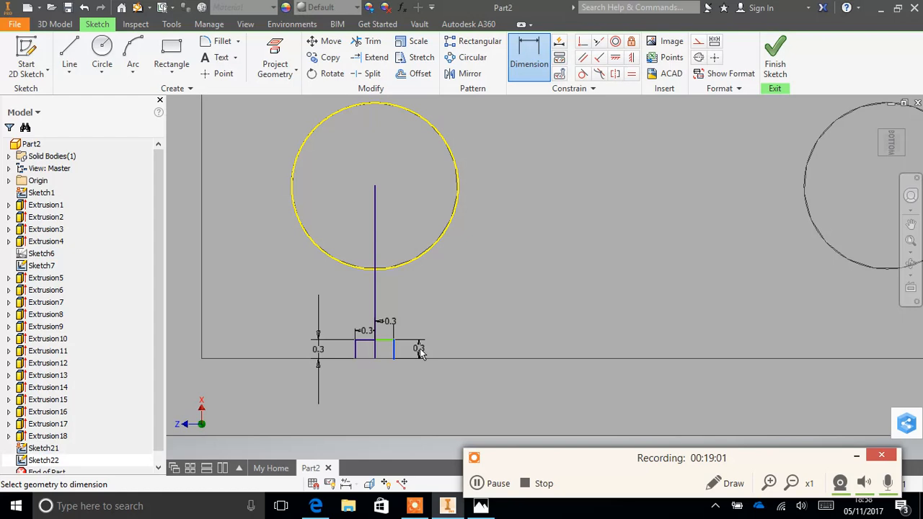
click(444, 351)
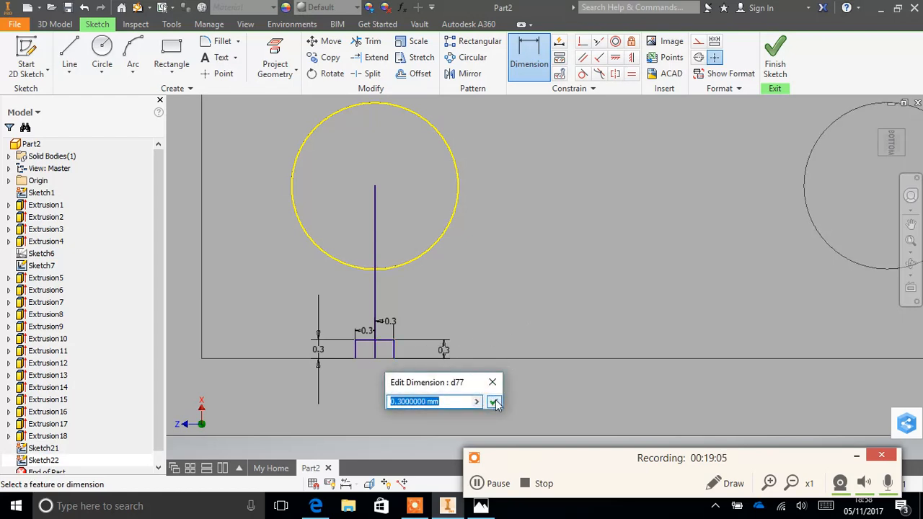
click(494, 401)
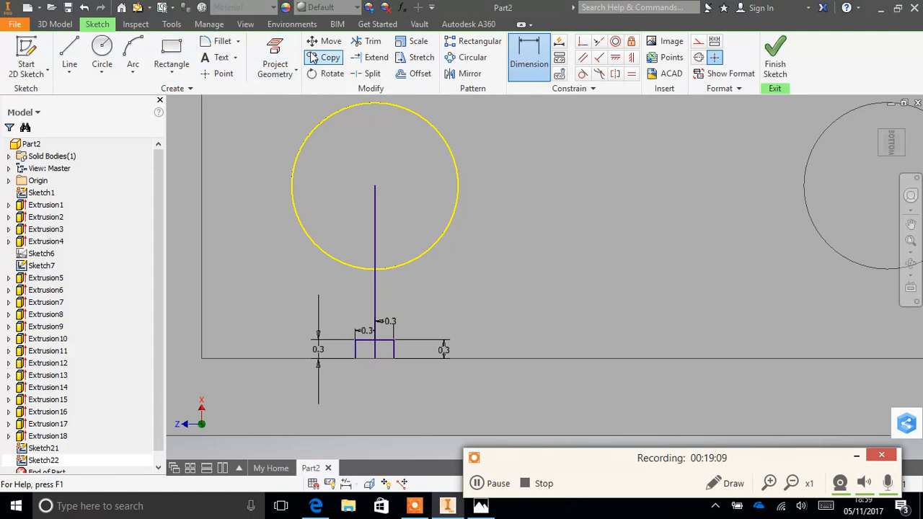
- Trim the part of the line inside the corner hole's circle and try to trim its remainder toward the wall
click(369, 43)
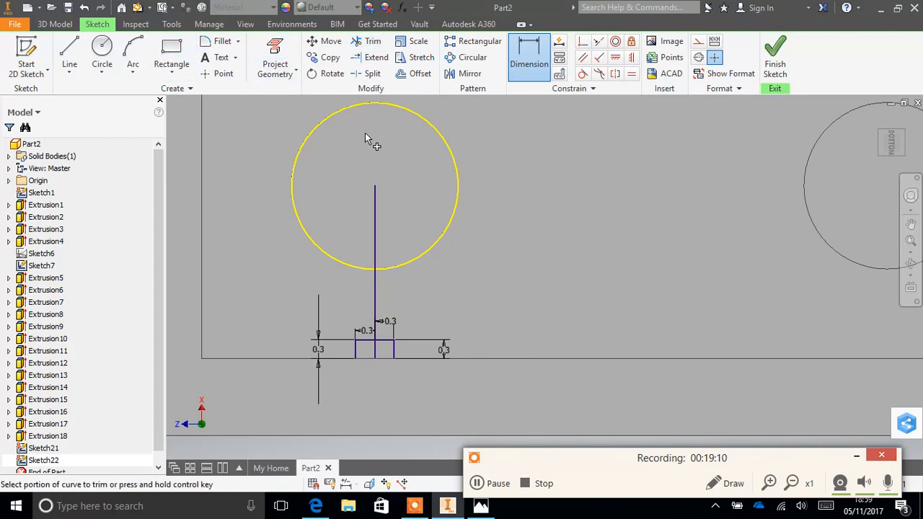
click(373, 214)
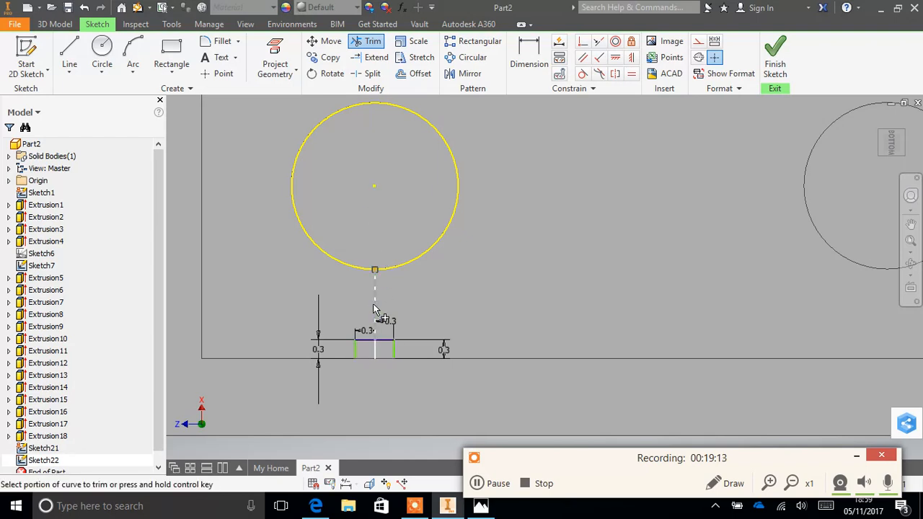
click(373, 307)
click(295, 125)
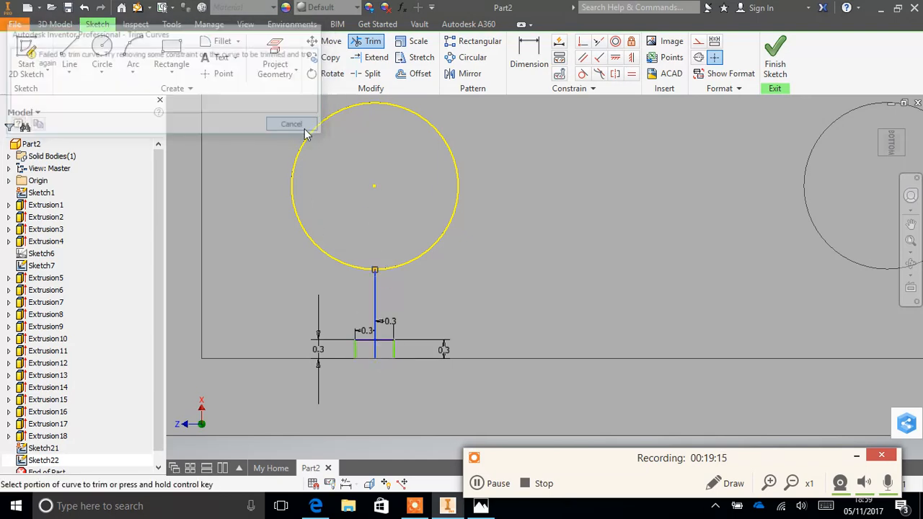
right_click(321, 310)
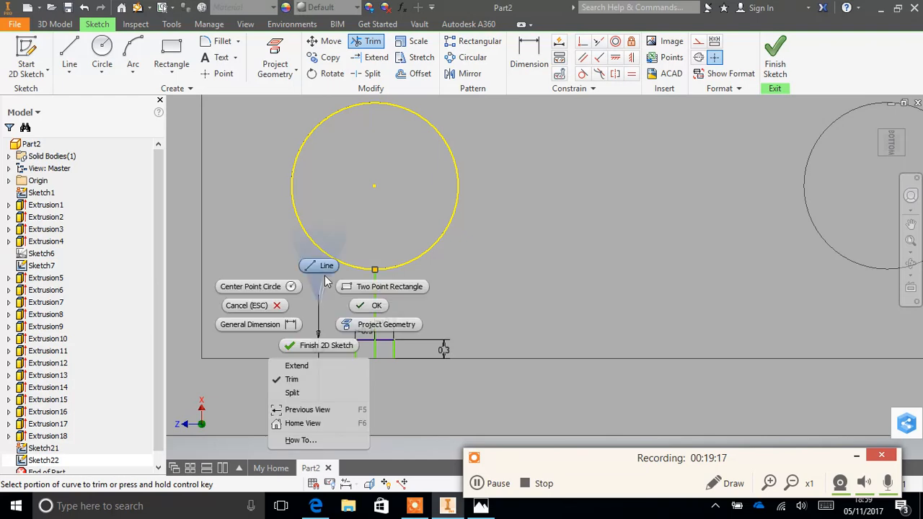
click(490, 302)
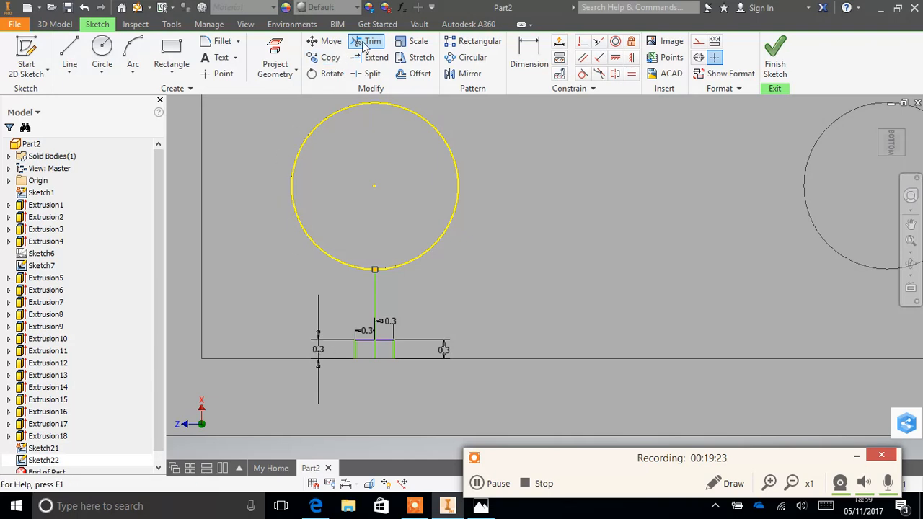
click(102, 50)
click(626, 220)
click(662, 243)
key(Escape)
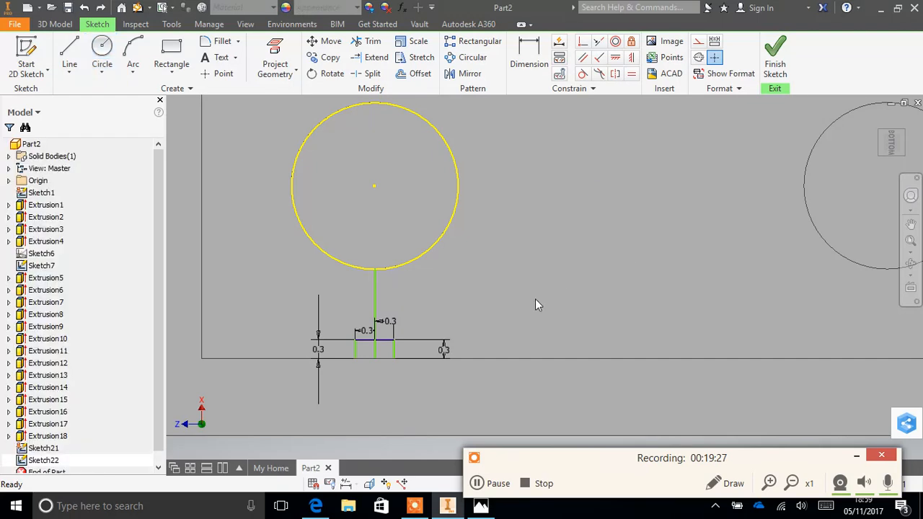
- Delete the four 0.3 mm dimensions on the small rectangles and trim off the line between the circle and the rectangles
right_click(319, 343)
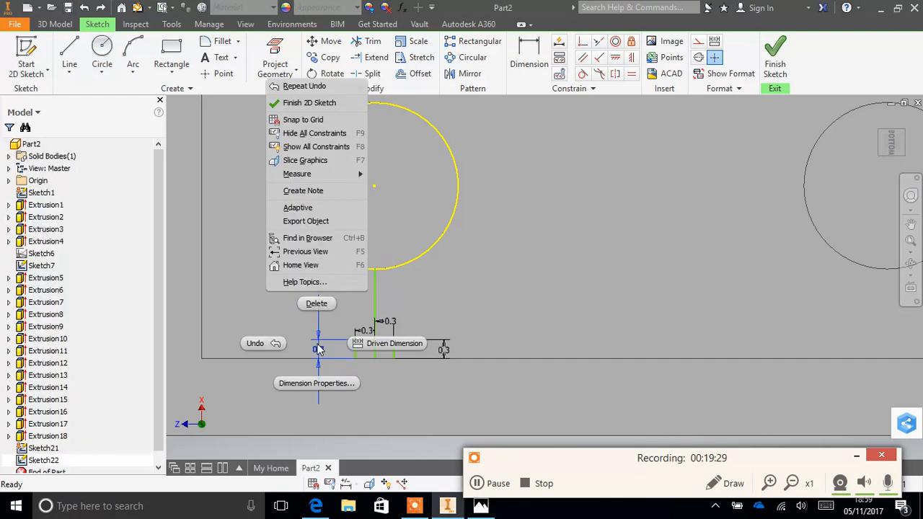
click(329, 307)
right_click(389, 322)
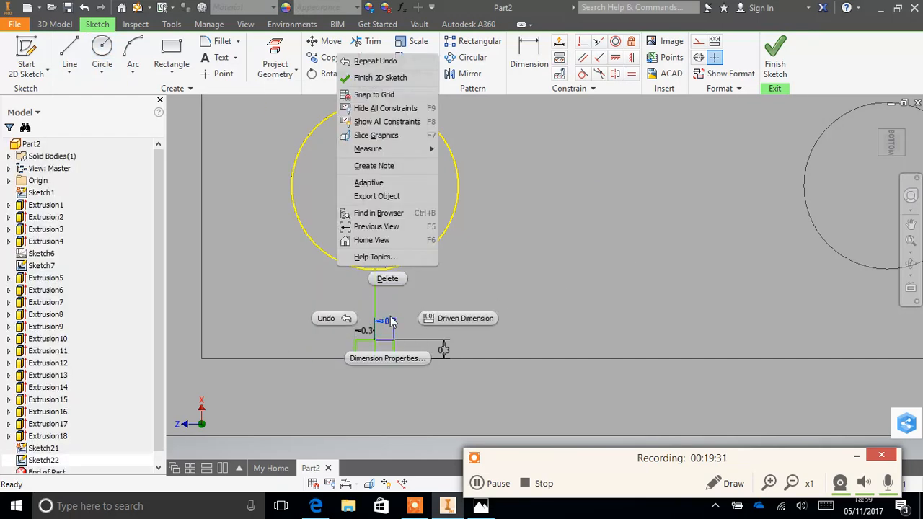
click(388, 278)
right_click(440, 351)
click(447, 314)
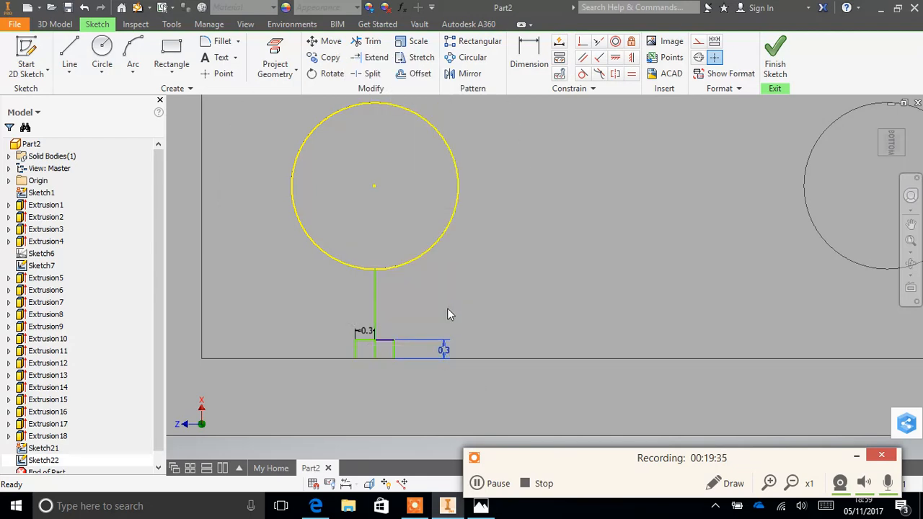
right_click(365, 335)
click(362, 291)
click(367, 41)
click(374, 303)
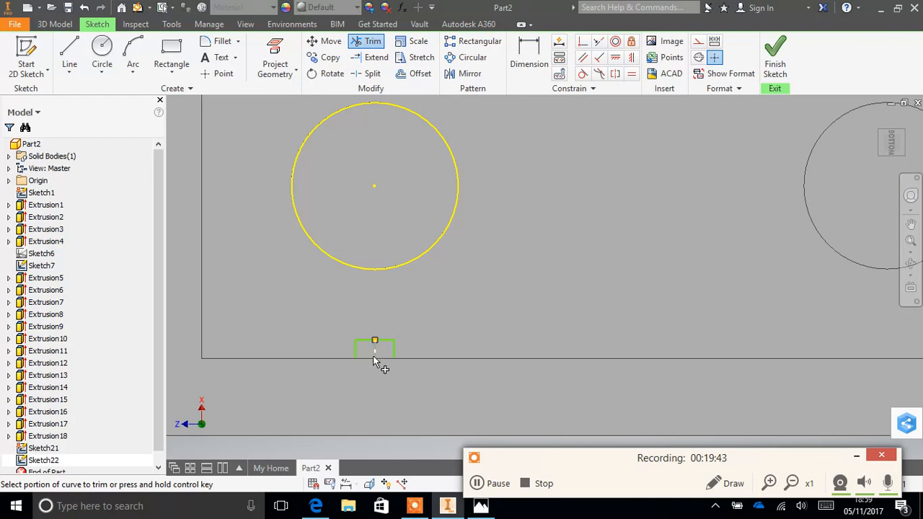
- Try trimming the divider shared by the two small rectangles with the sketch finished, and reopen the sketch with the divider restored
click(375, 360)
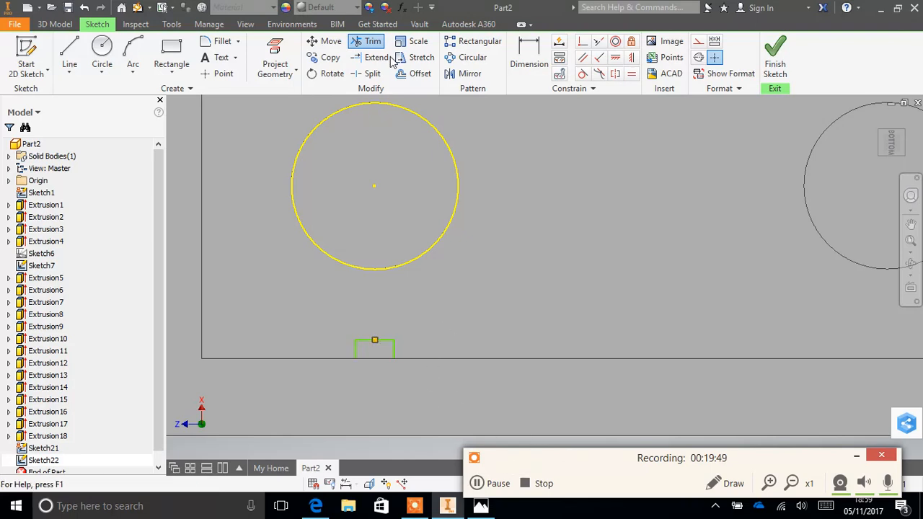
click(774, 65)
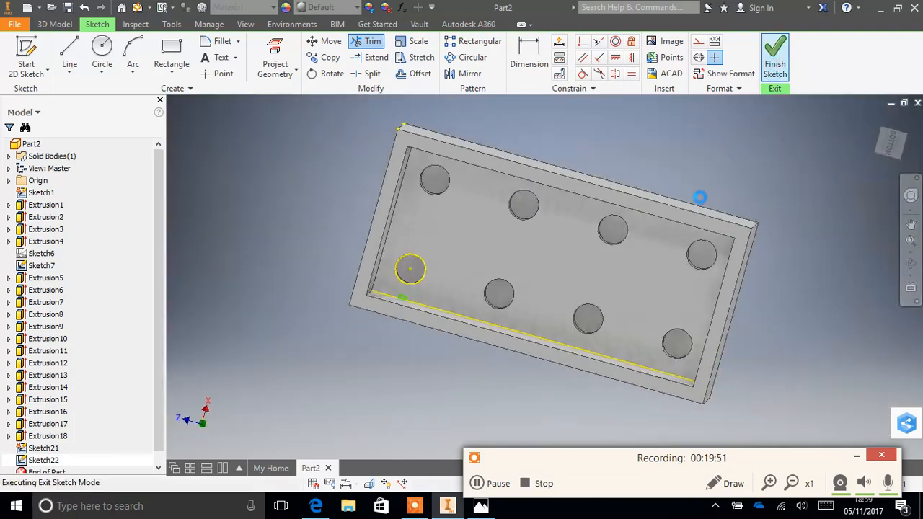
scroll(412, 282, up, 5)
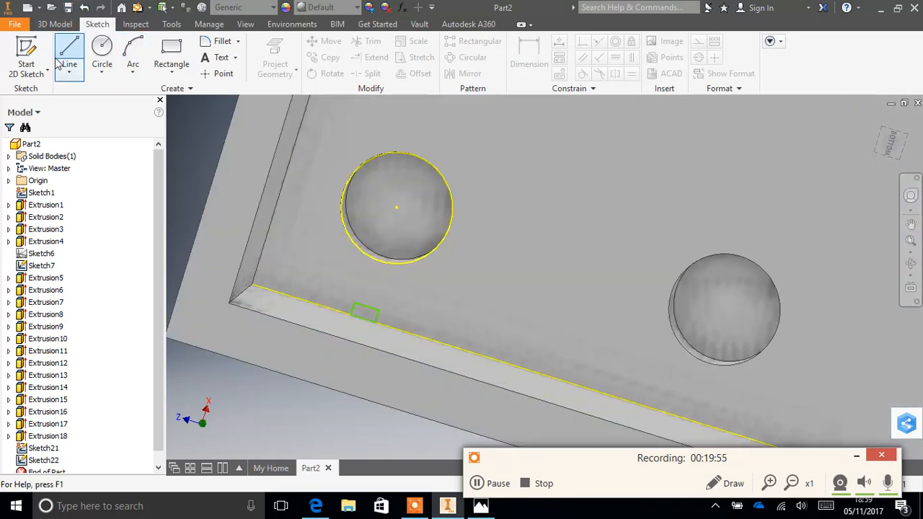
click(55, 24)
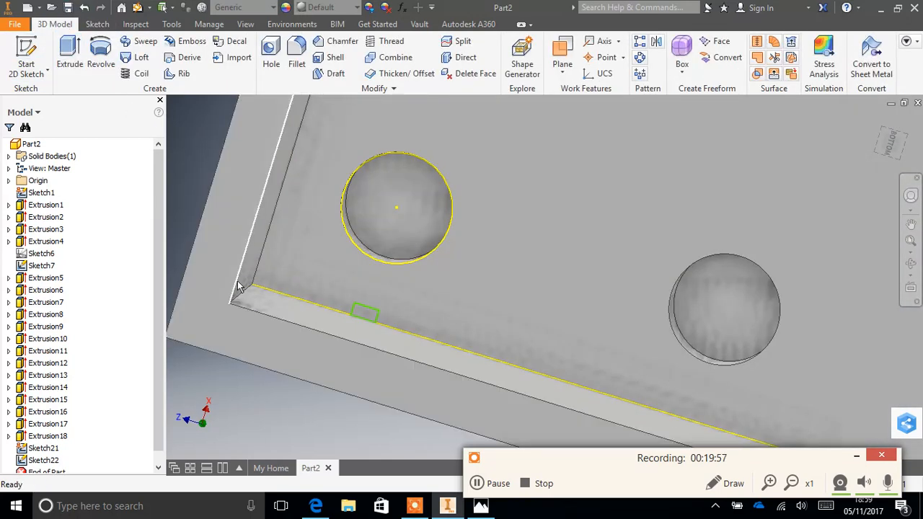
click(370, 314)
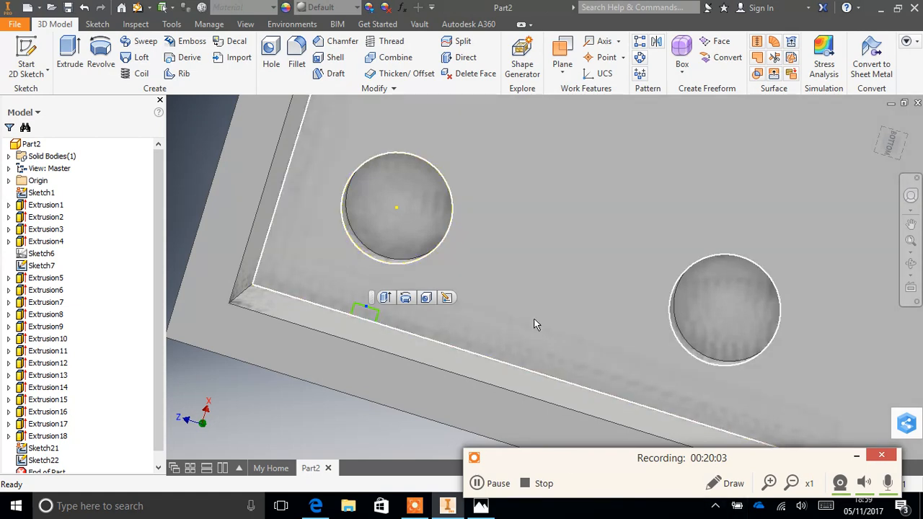
key(s)
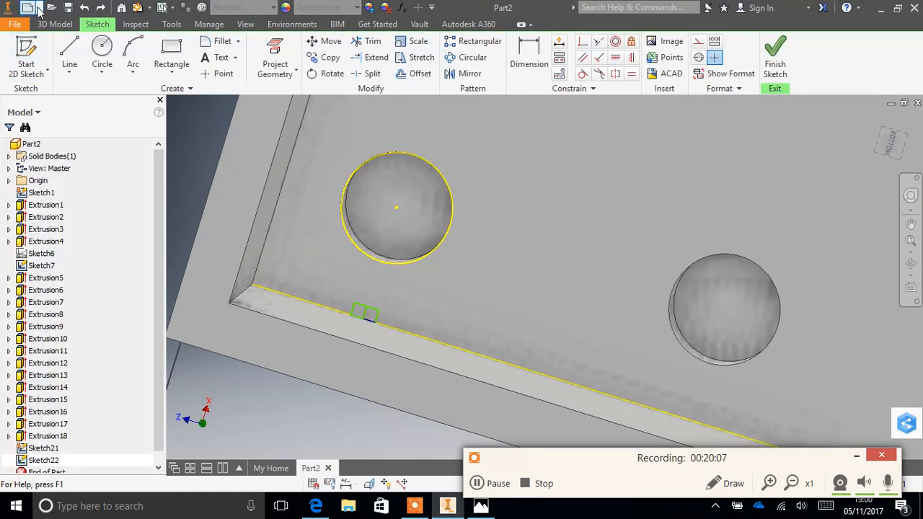
- Extrude the small square nearer the inner corner by 8.05 mm along the inner wall as a joined rib
click(55, 25)
click(69, 54)
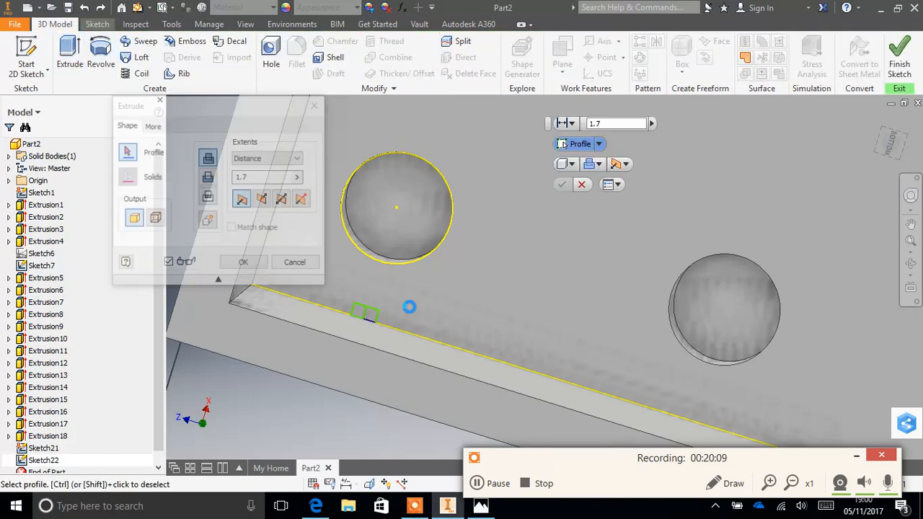
click(367, 314)
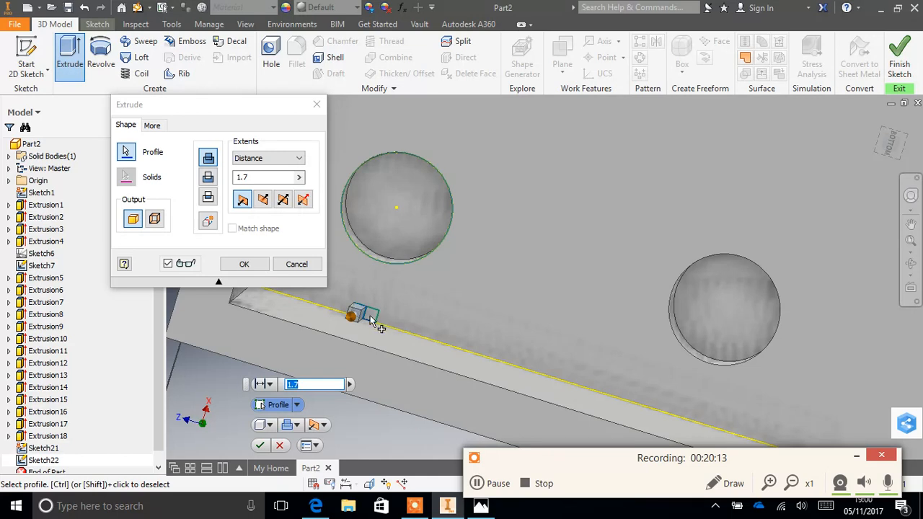
drag(349, 318, 329, 342)
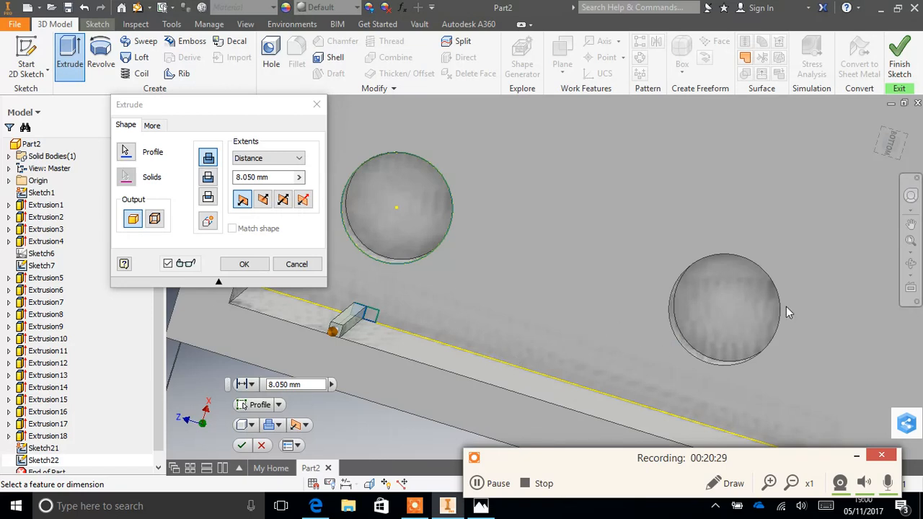
click(911, 264)
drag(706, 303, 660, 319)
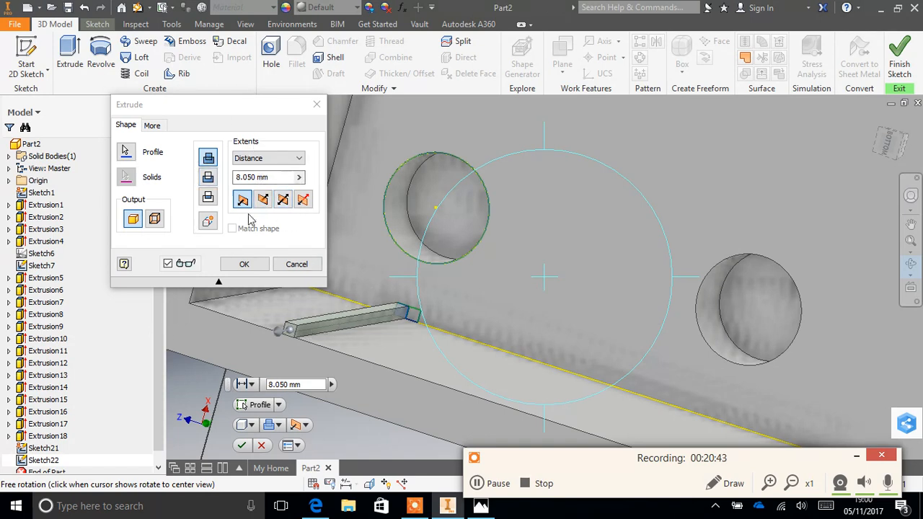
click(244, 264)
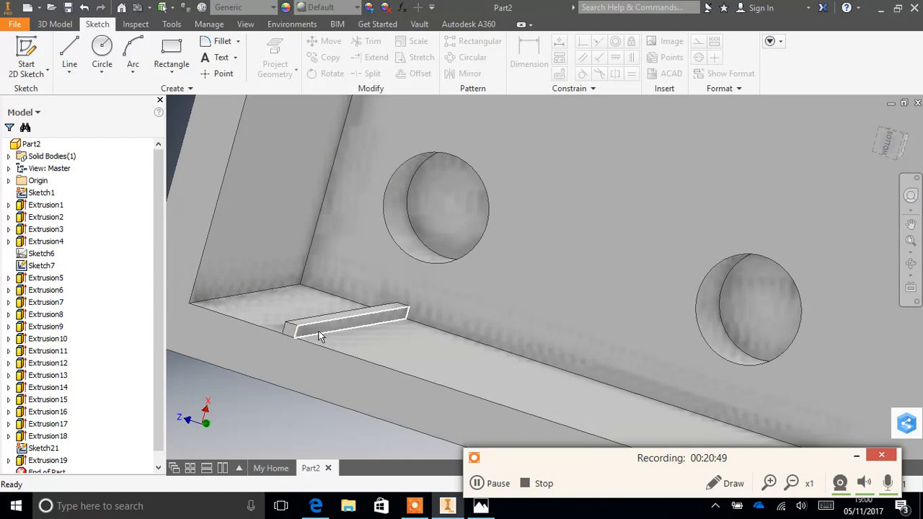
click(63, 27)
click(71, 54)
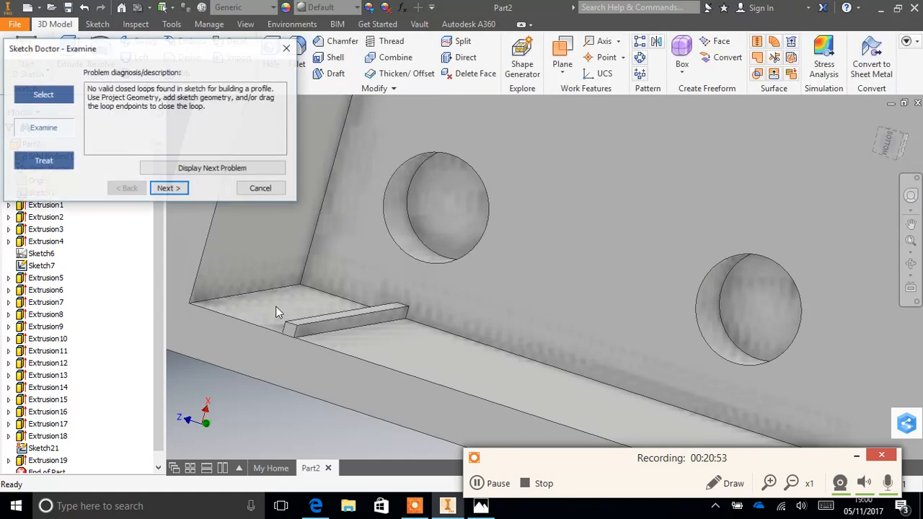
click(263, 188)
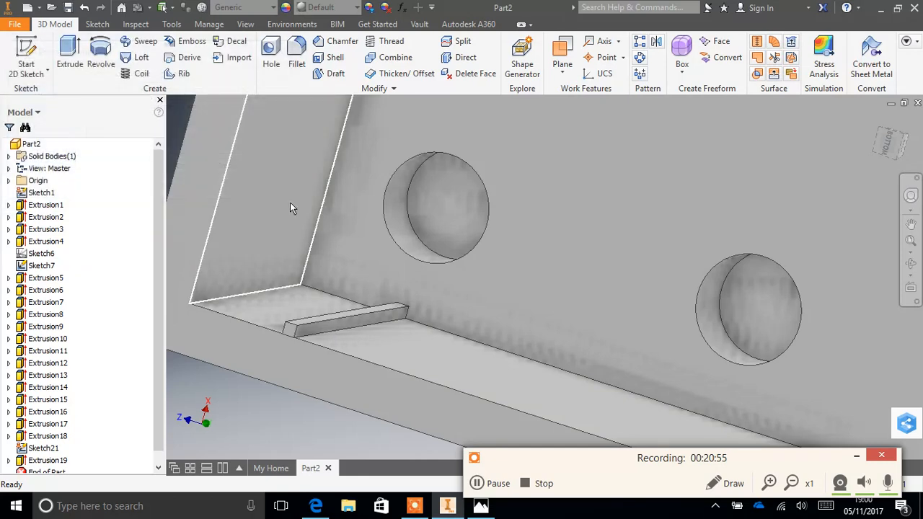
click(328, 332)
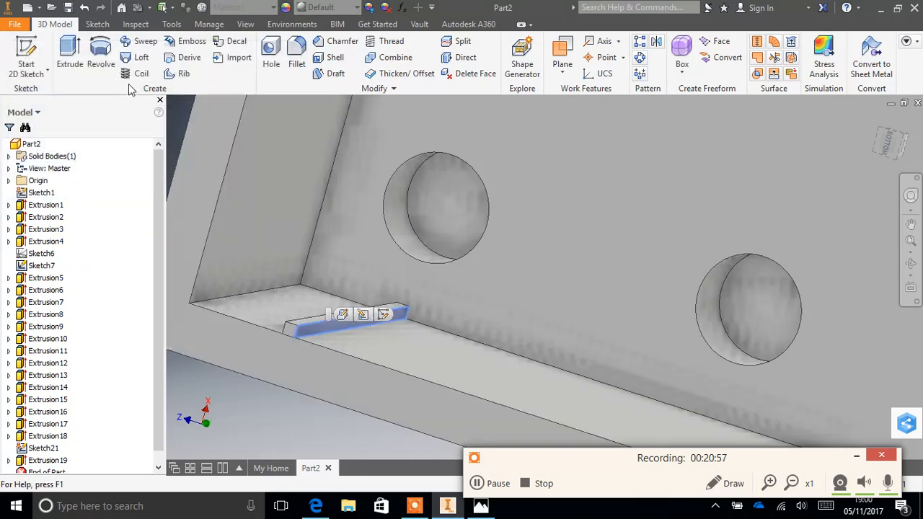
click(75, 62)
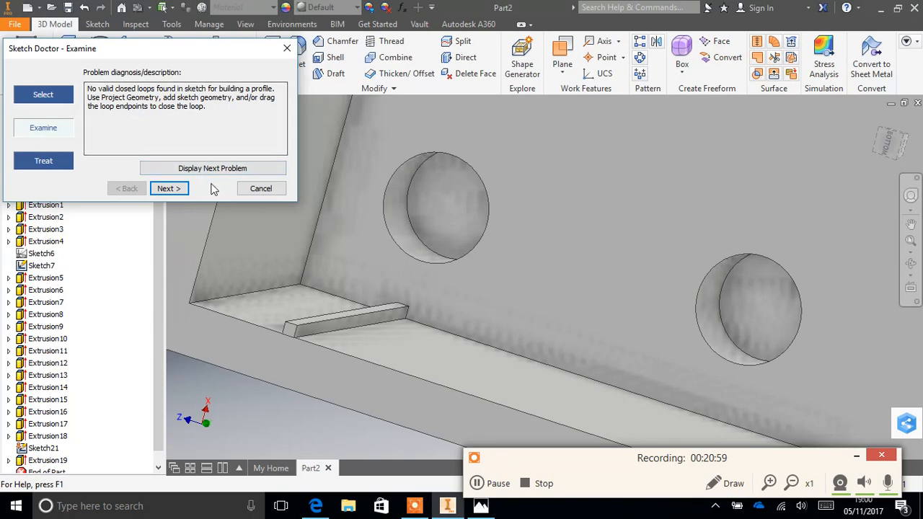
click(261, 189)
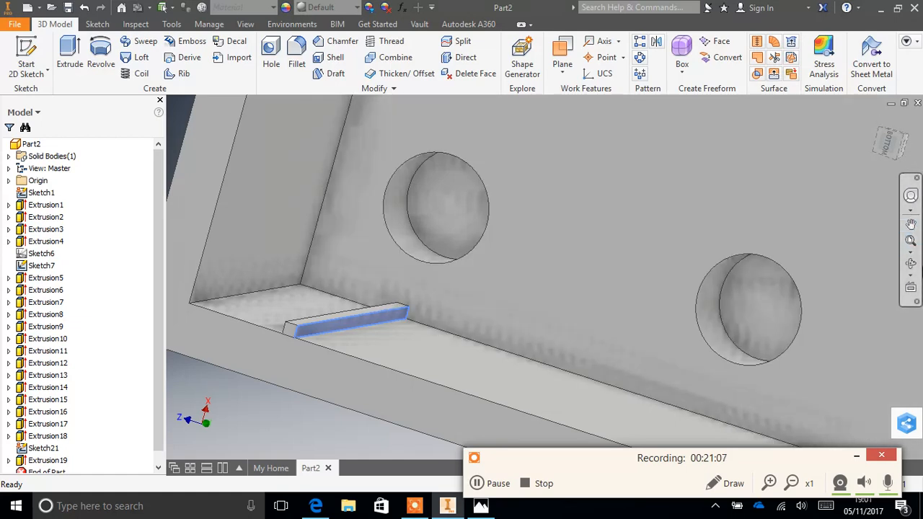
click(910, 265)
drag(453, 274, 431, 270)
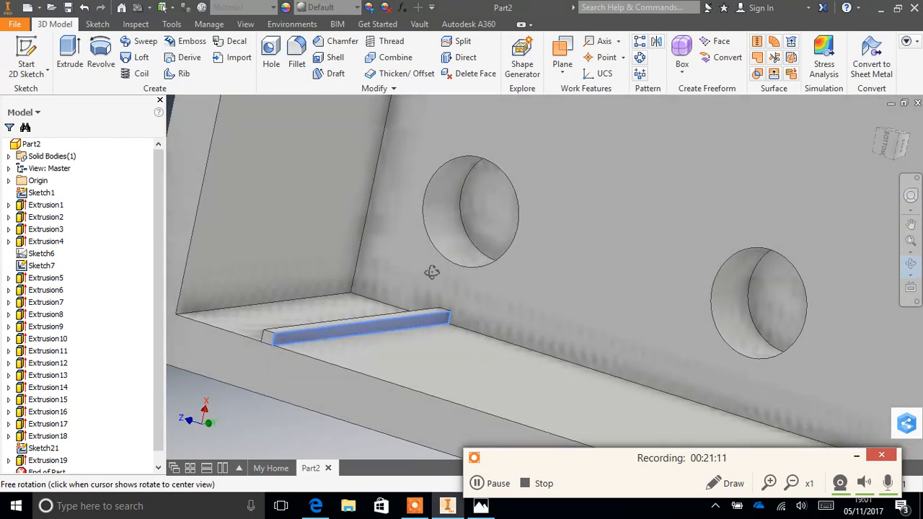
click(108, 26)
click(171, 54)
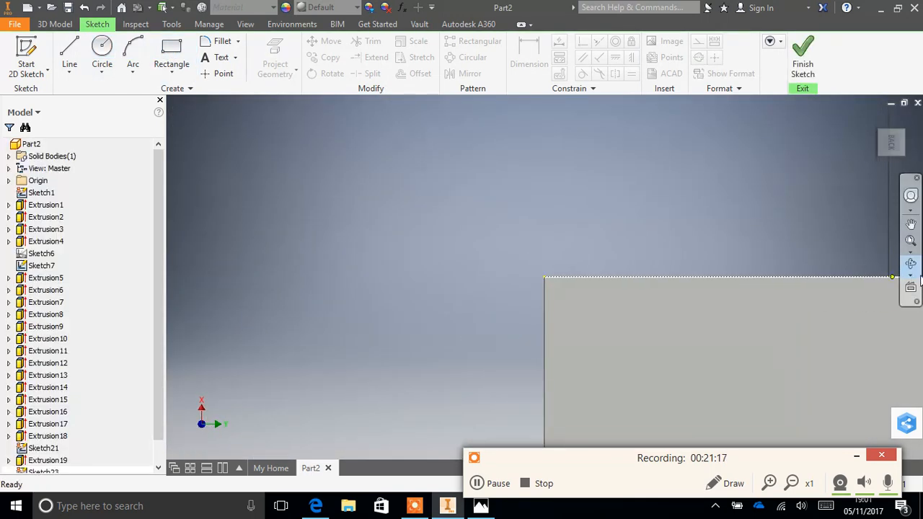
key(ctrl+z)
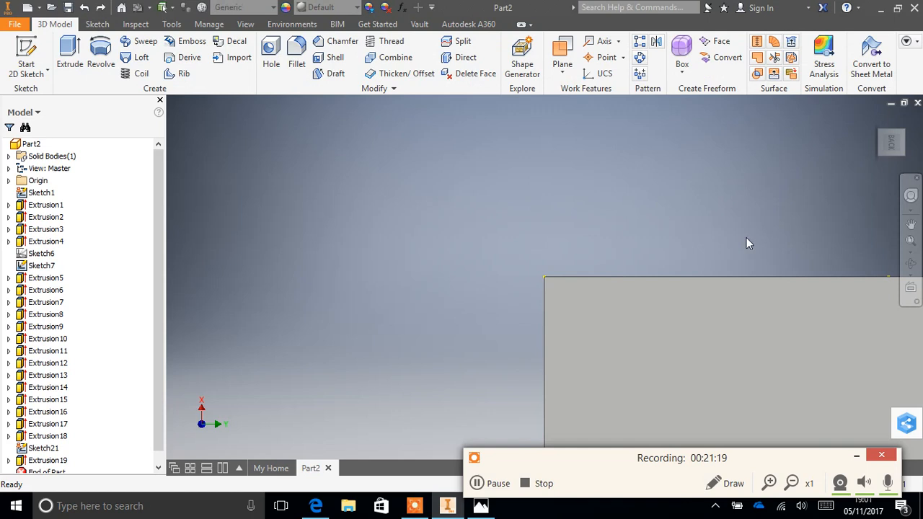
- Start a new 2D sketch on the brick's inner floor face, around the base of the existing wall rib
click(910, 263)
drag(546, 264, 625, 249)
click(911, 225)
drag(519, 386, 638, 236)
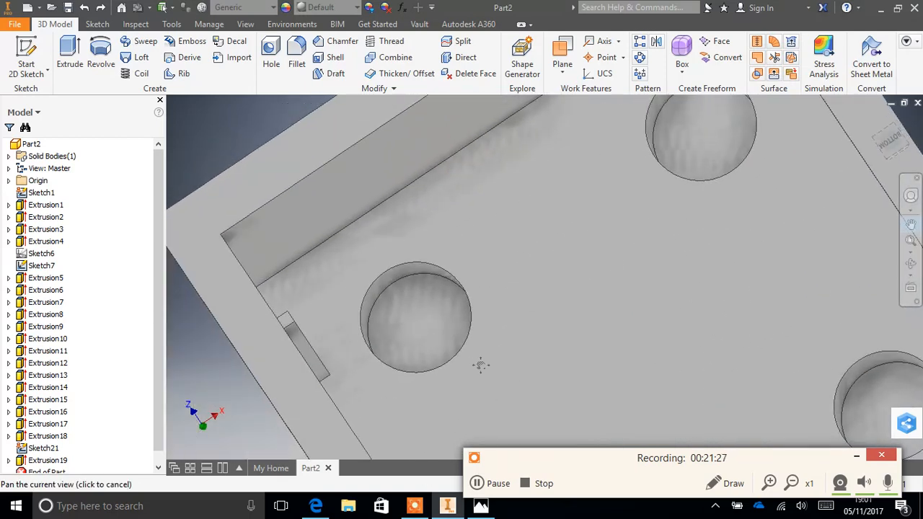
drag(480, 365, 519, 352)
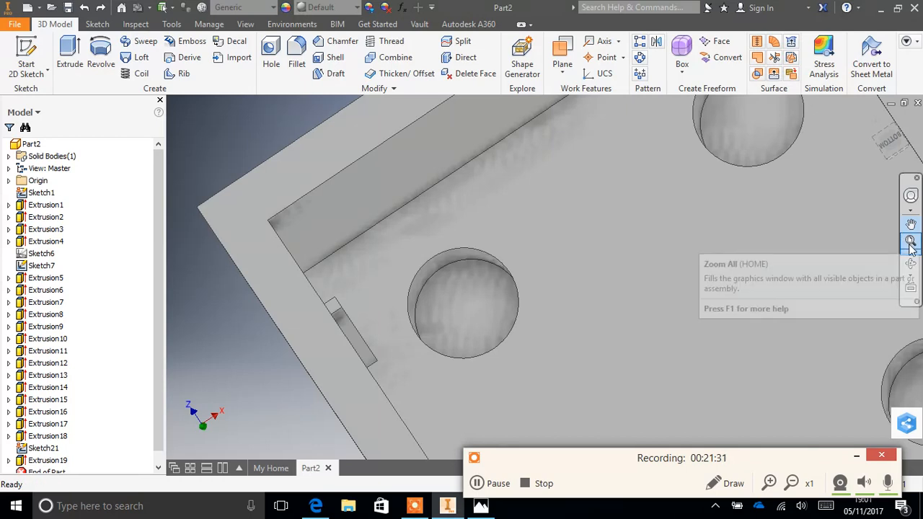
scroll(476, 336, up, 2)
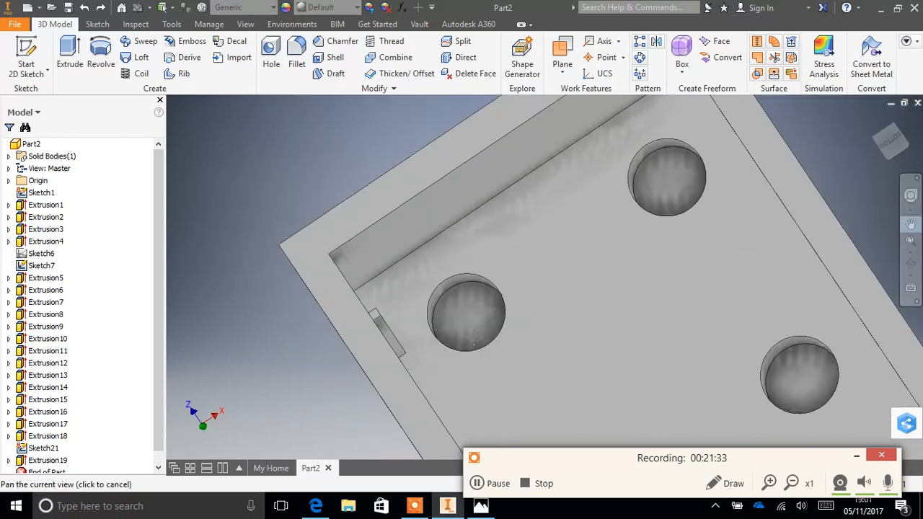
scroll(483, 337, down, 7)
scroll(483, 337, up, 2)
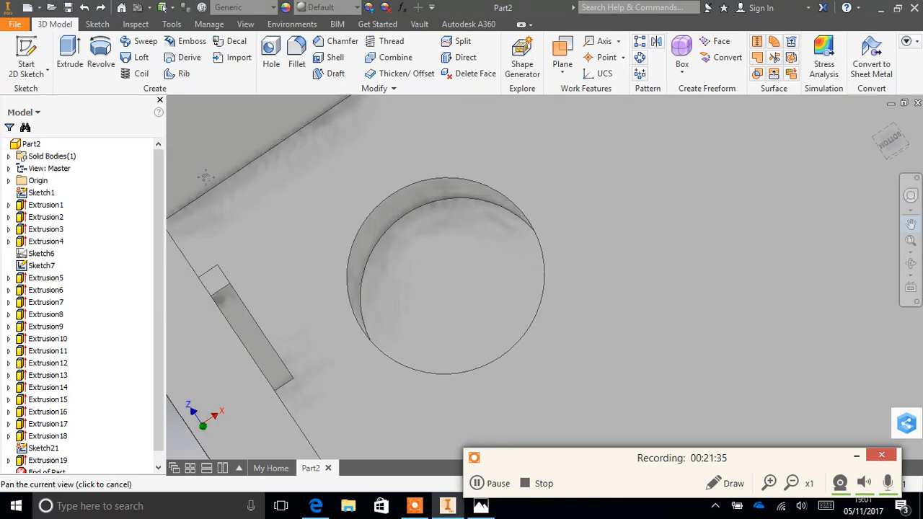
click(101, 25)
click(183, 59)
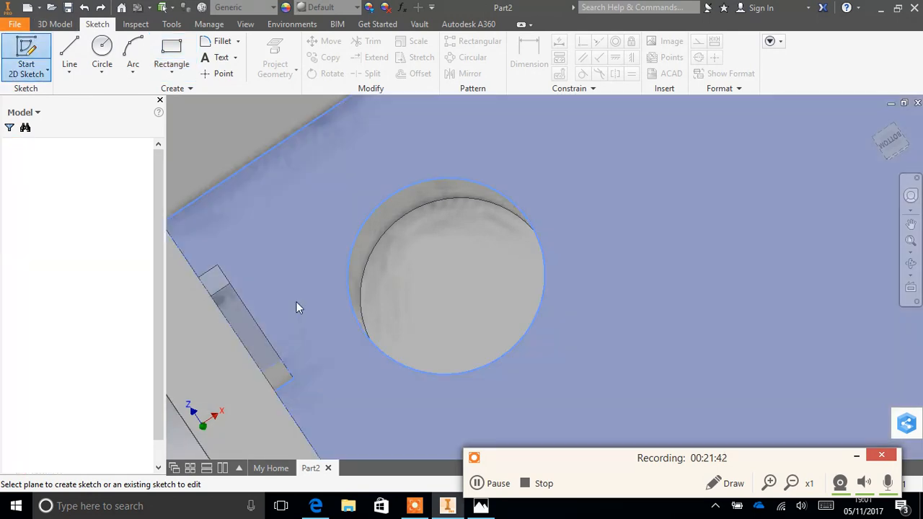
click(297, 302)
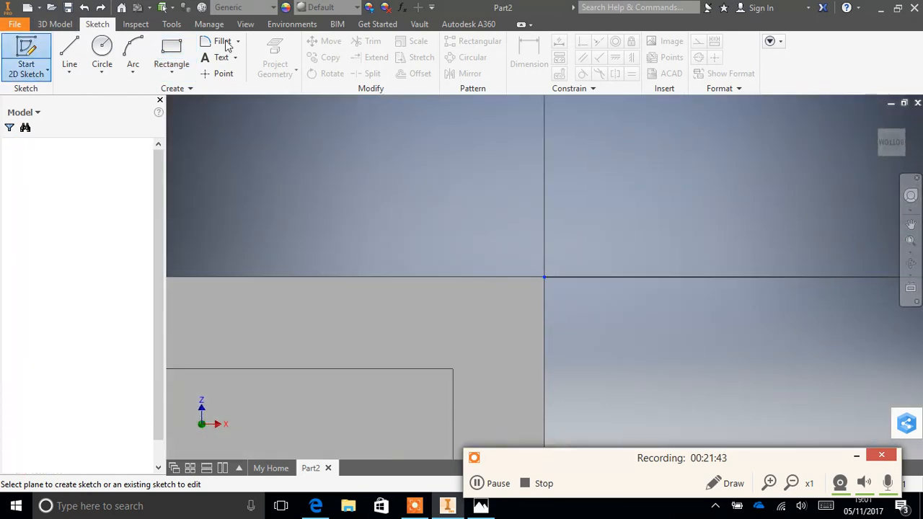
click(911, 225)
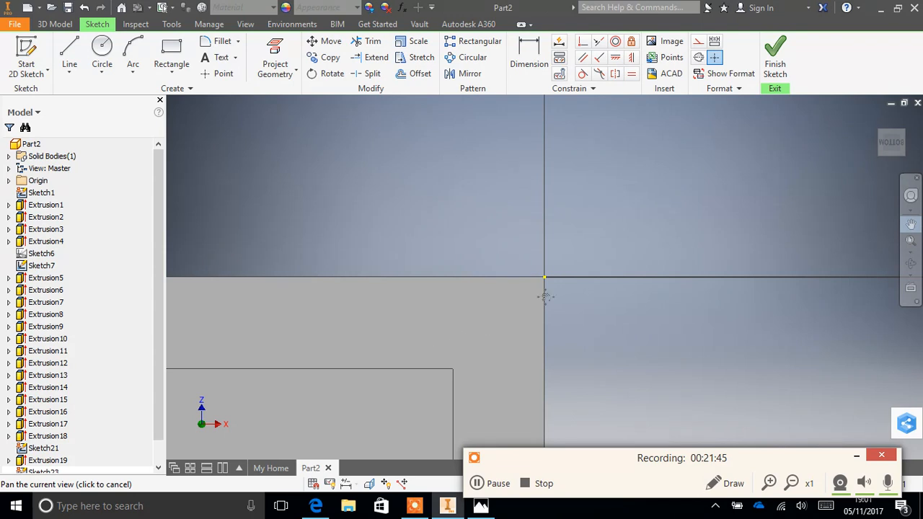
drag(546, 297, 746, 180)
mouse_move(542, 246)
mouse_down()
mouse_move(890, 250)
mouse_move(914, 265)
mouse_up()
drag(380, 278, 454, 231)
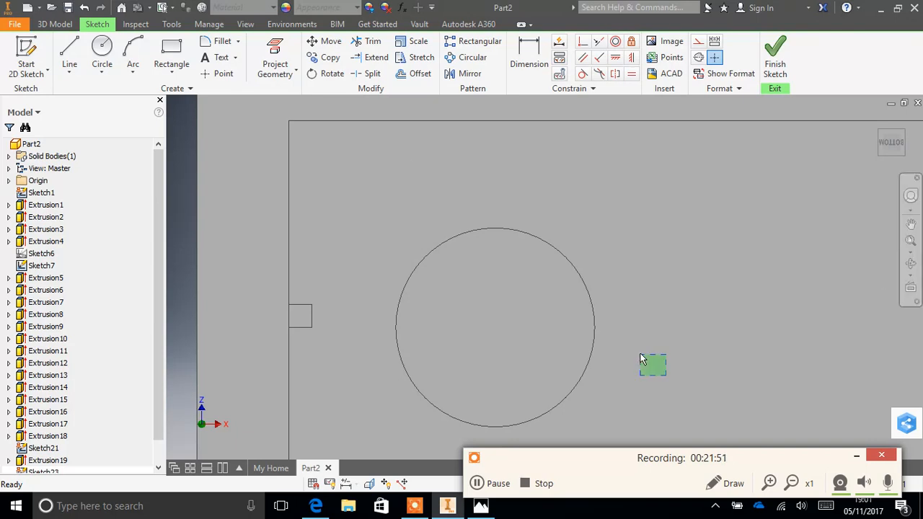
click(911, 263)
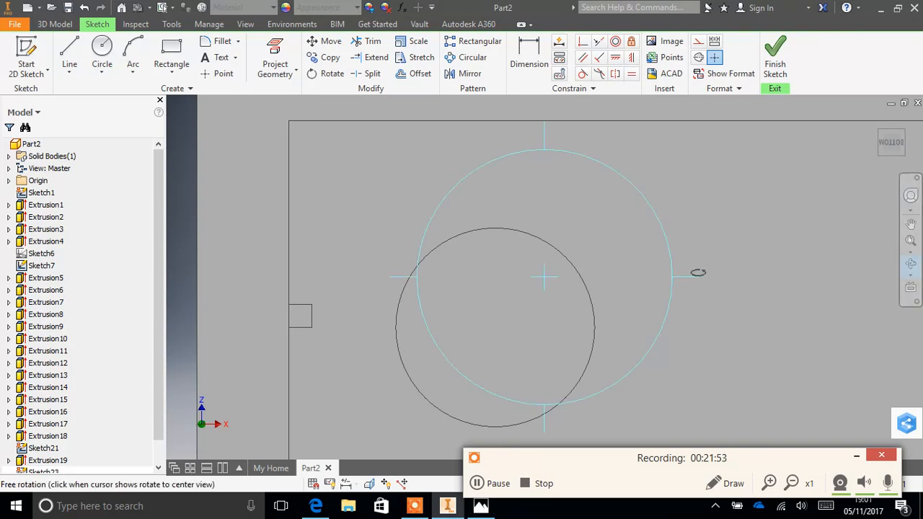
drag(639, 293, 620, 274)
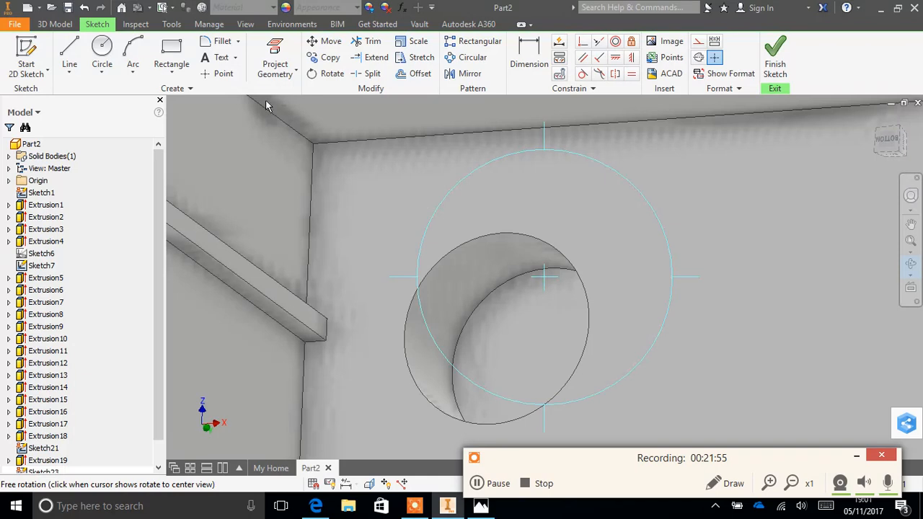
click(171, 52)
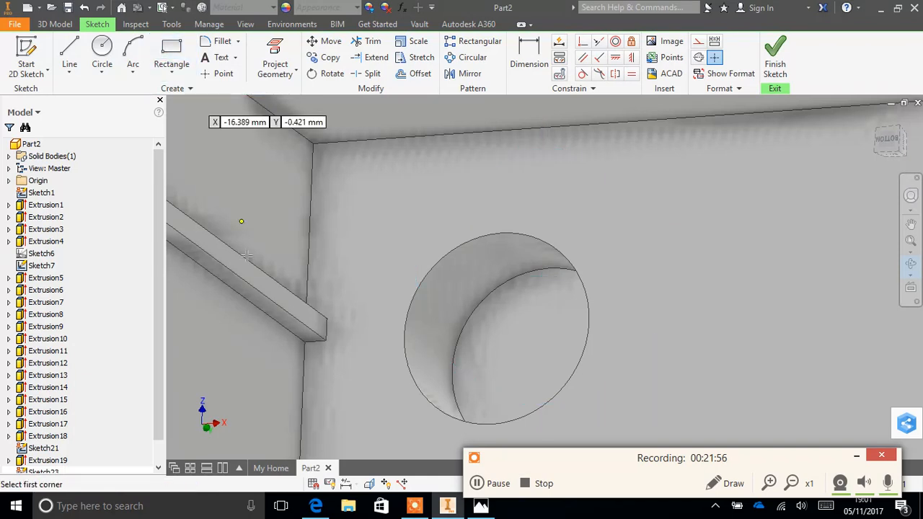
click(306, 343)
click(331, 382)
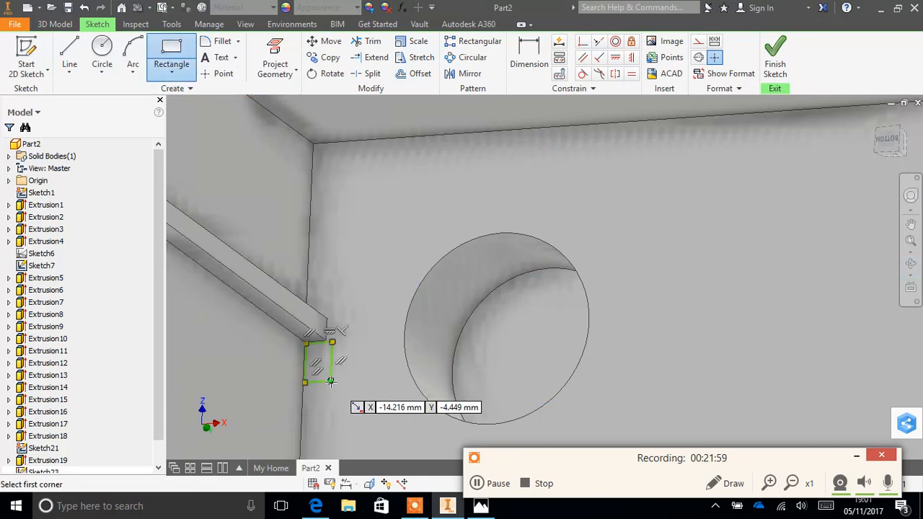
key(ctrl+z)
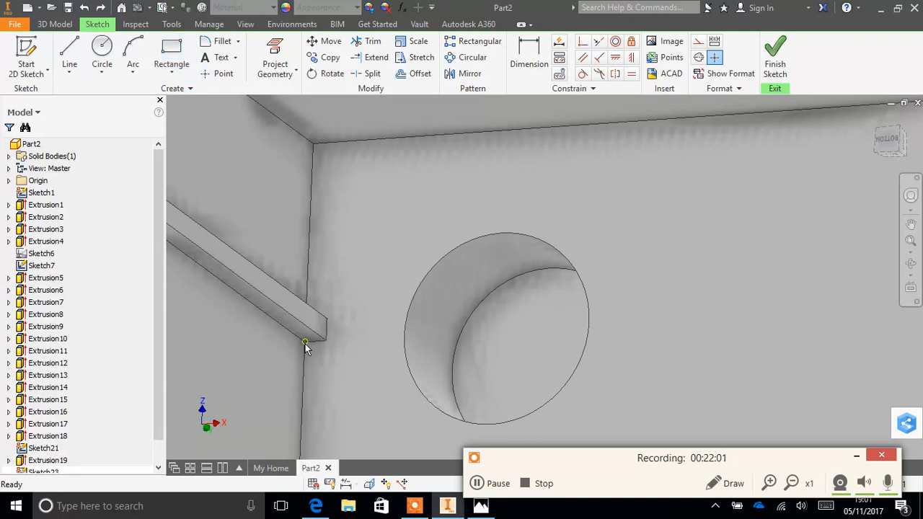
- Sketch a rectangle about 0.32 by 0.39 mm along the inner wall, starting at the corner where the rib's base meets the wall
click(171, 54)
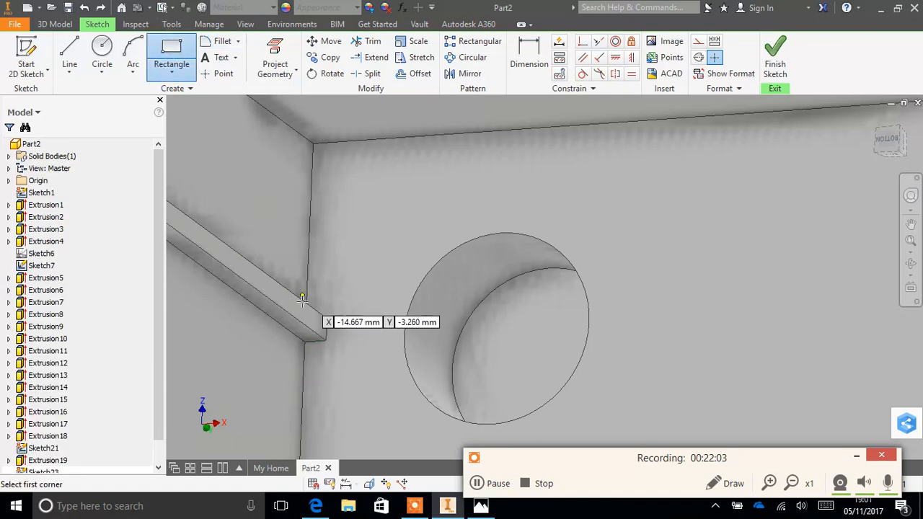
click(304, 341)
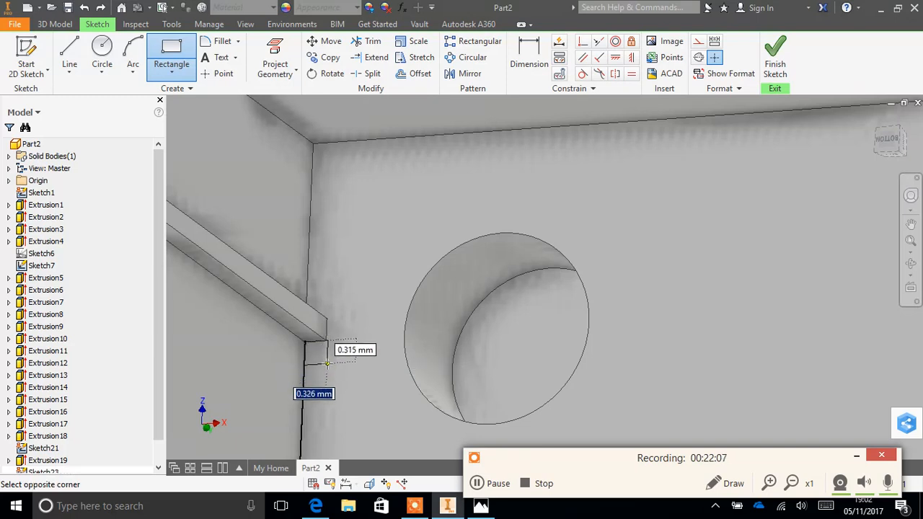
click(326, 368)
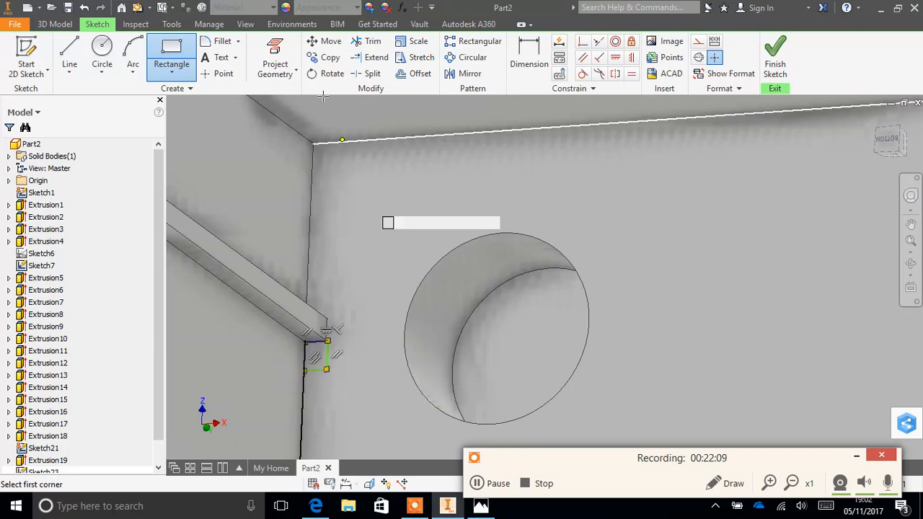
- Dimension the small rectangle beside the rib as 0.3 mm high and 0.3 mm wide
click(536, 55)
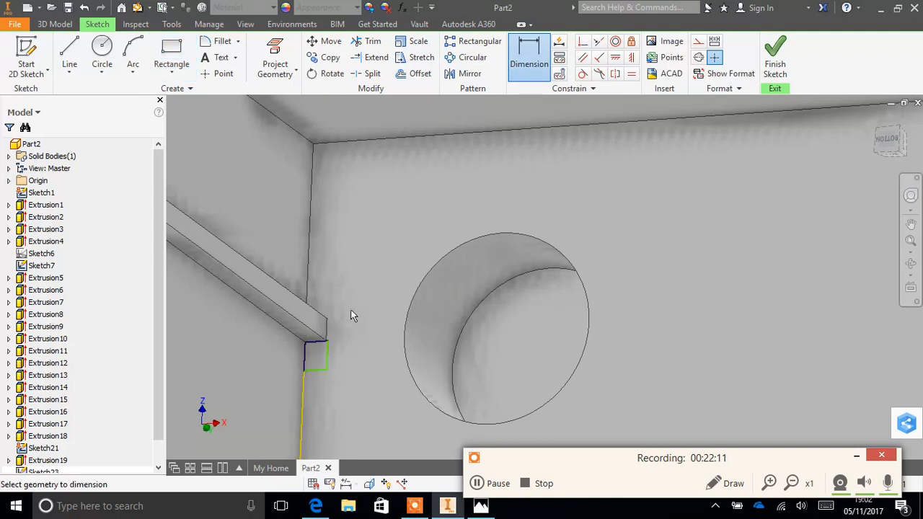
click(326, 358)
click(351, 362)
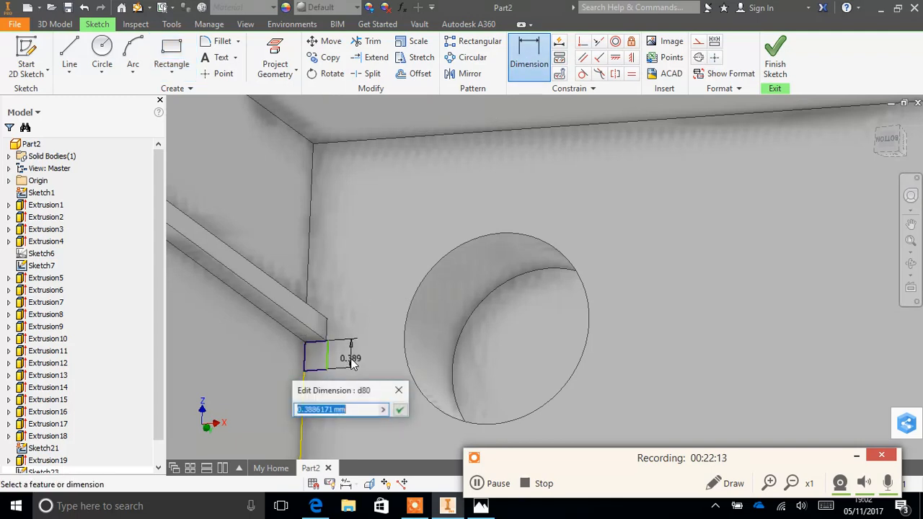
text(0.3)
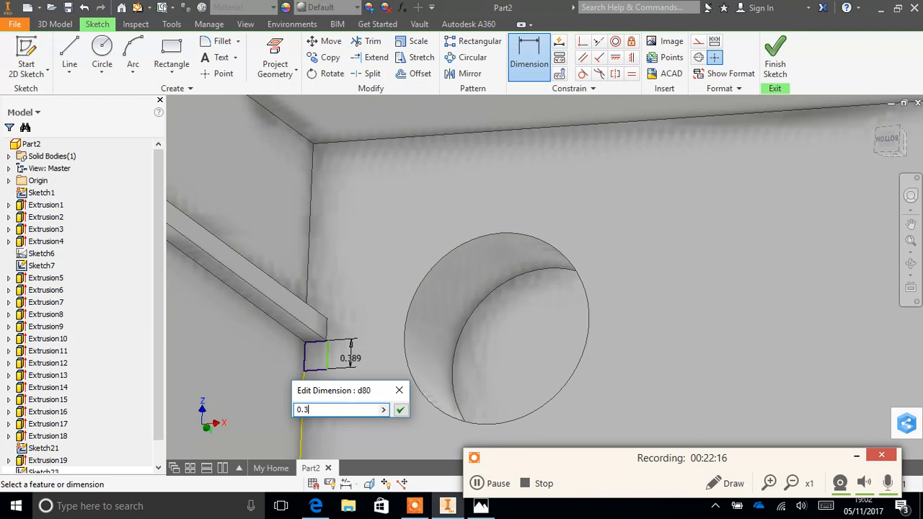
key(Return)
click(315, 361)
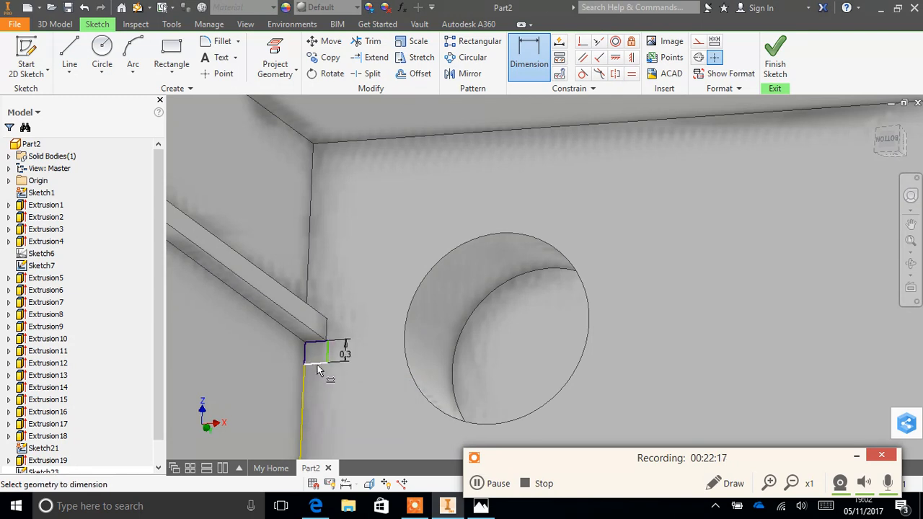
click(314, 384)
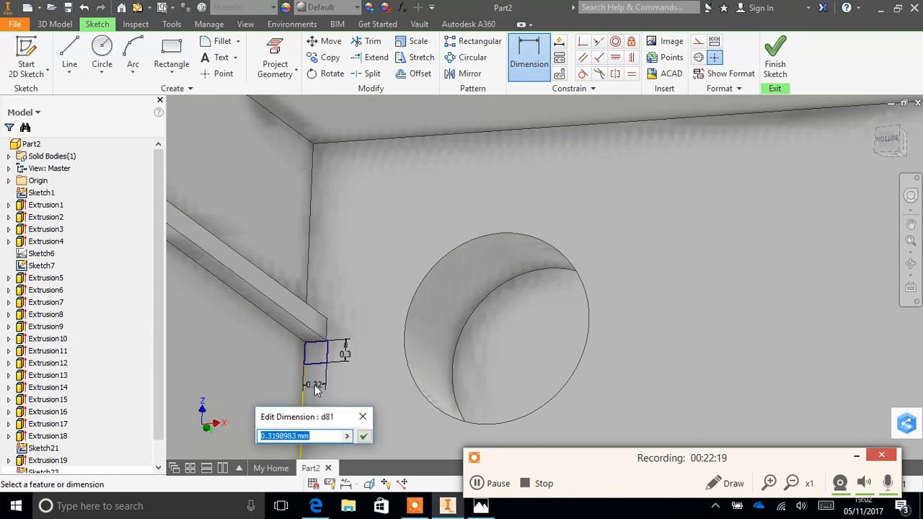
text(0.)
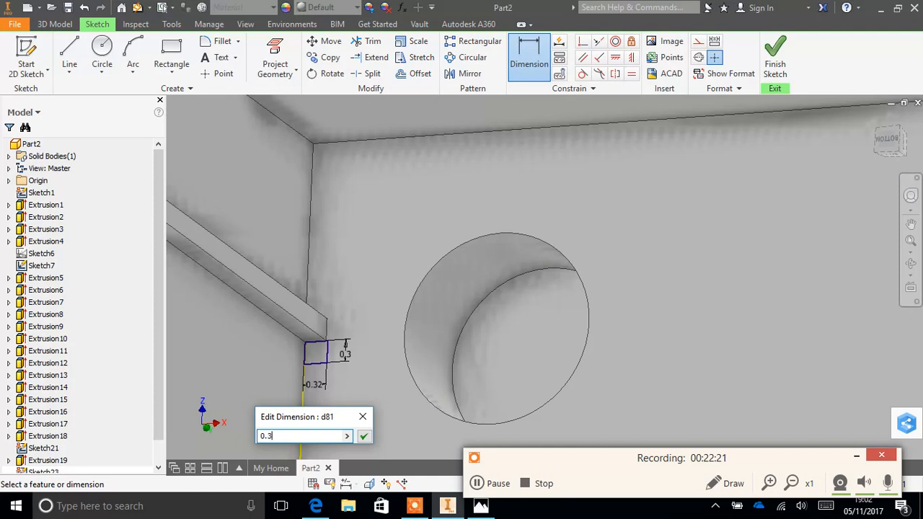
text(3)
key(Return)
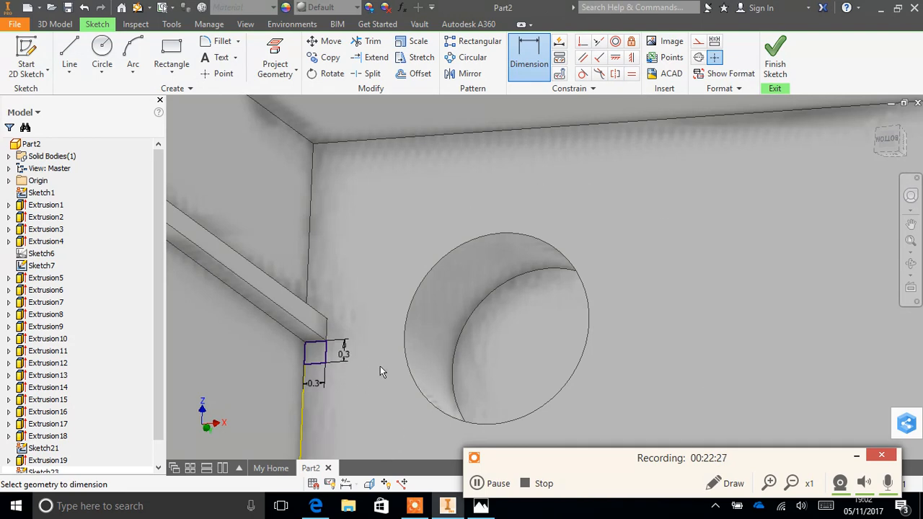
- Extrude the 0.3 mm square by 8.05 mm along the inner wall, joining it to the existing rib
click(60, 24)
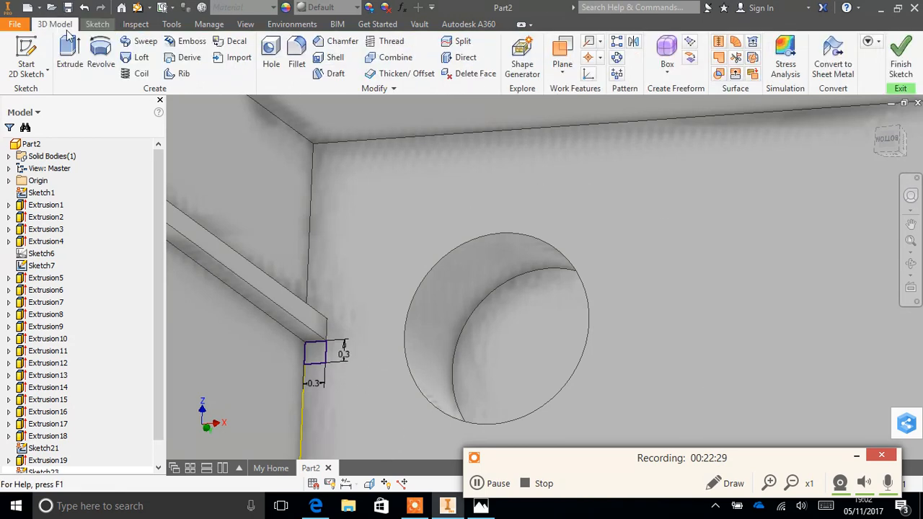
click(70, 52)
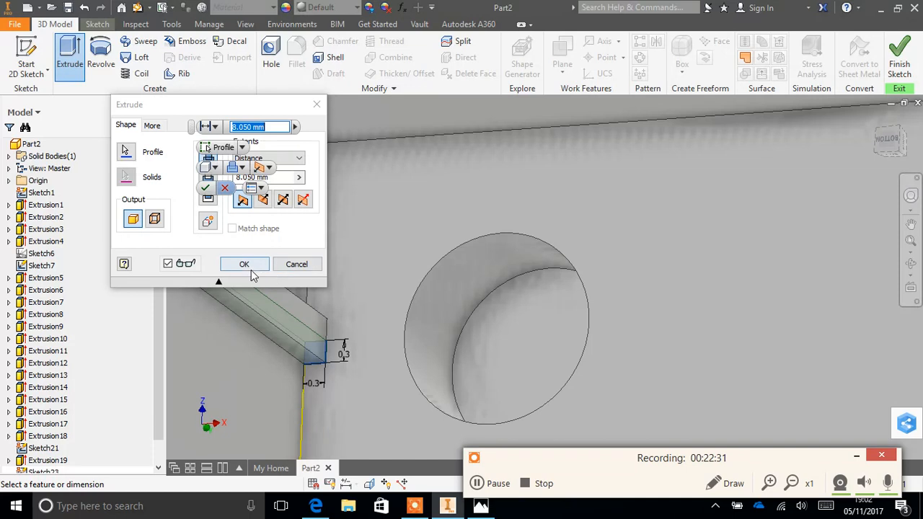
click(244, 264)
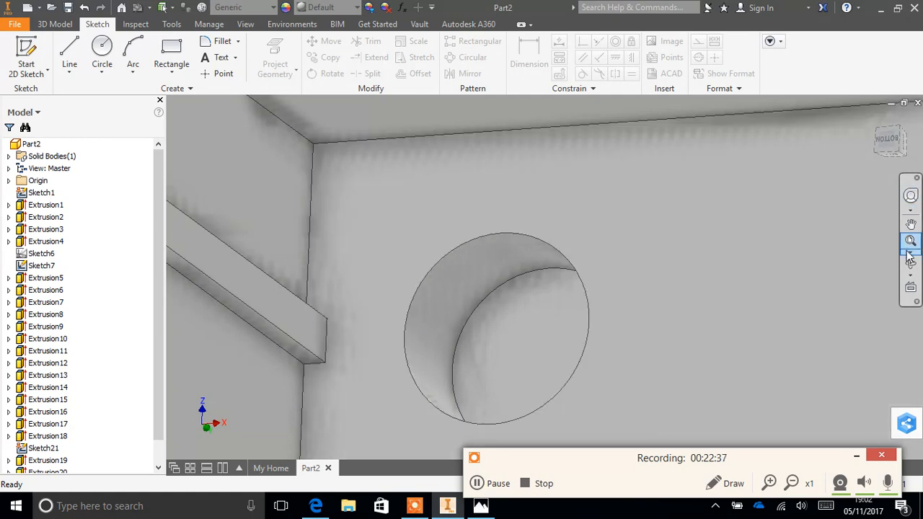
- Examine the ribs along the inner walls of the brick's underside and their position relative to the holes
scroll(566, 271, up, 3)
scroll(567, 273, down, 5)
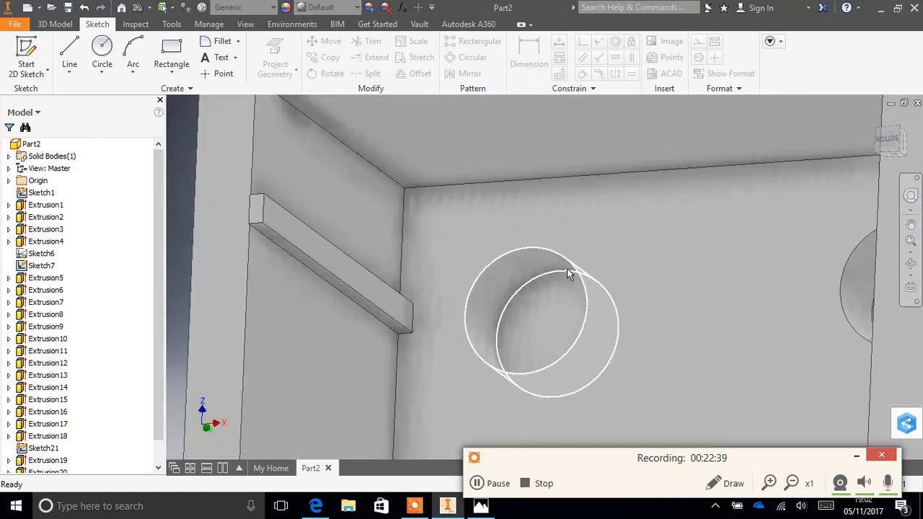
scroll(567, 268, down, 4)
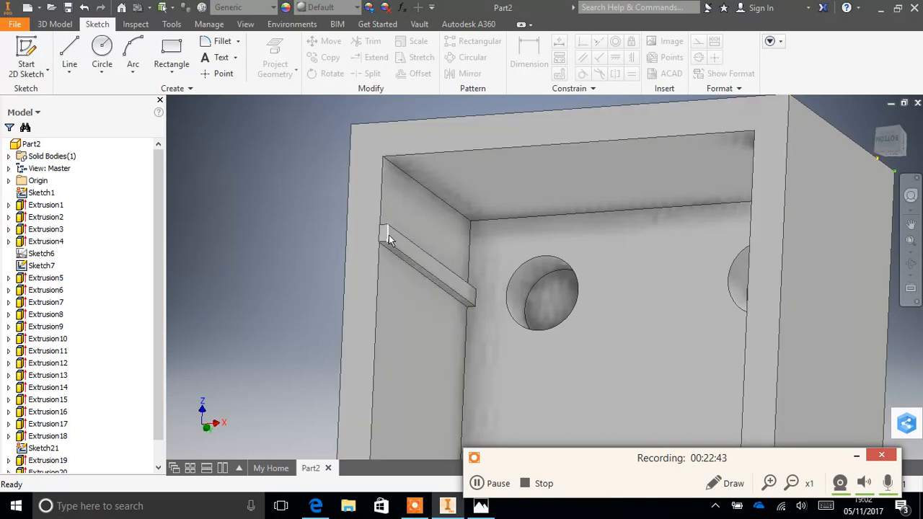
mouse_move(410, 261)
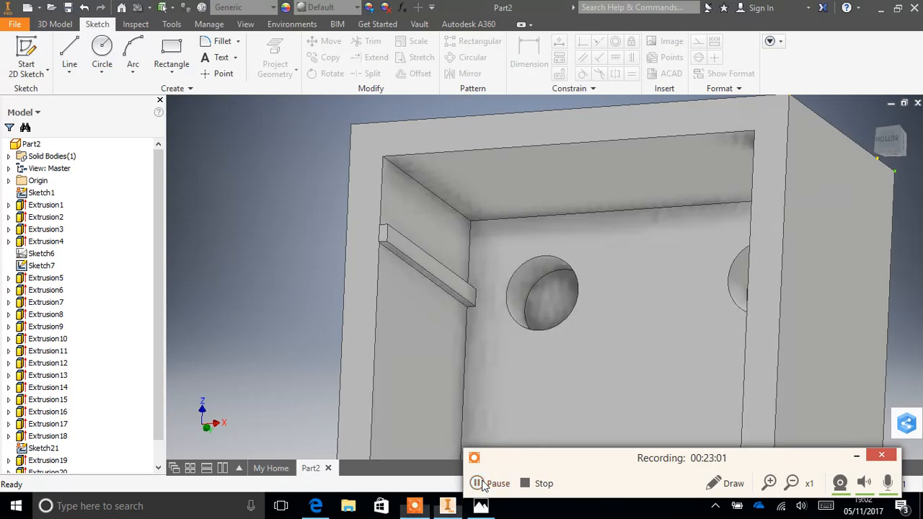
click(486, 484)
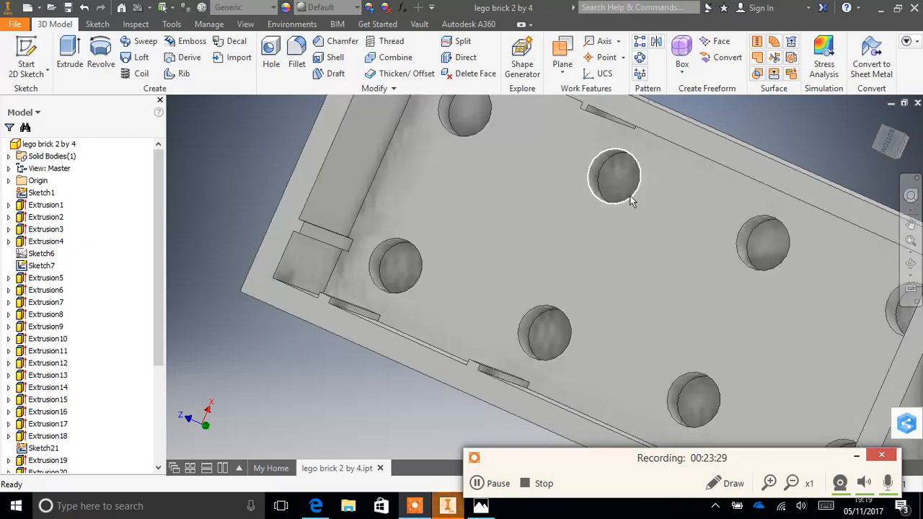
scroll(660, 165, up, 5)
scroll(659, 166, down, 12)
scroll(659, 165, up, 4)
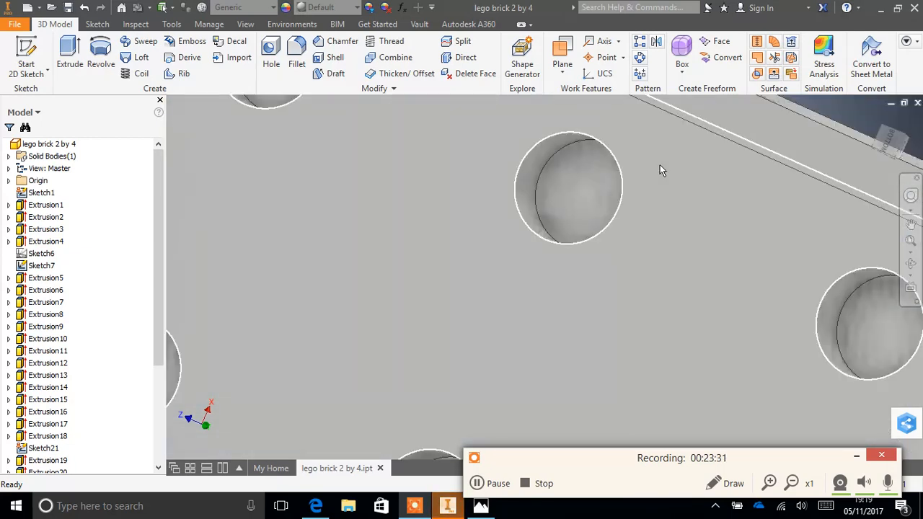
scroll(659, 170, up, 3)
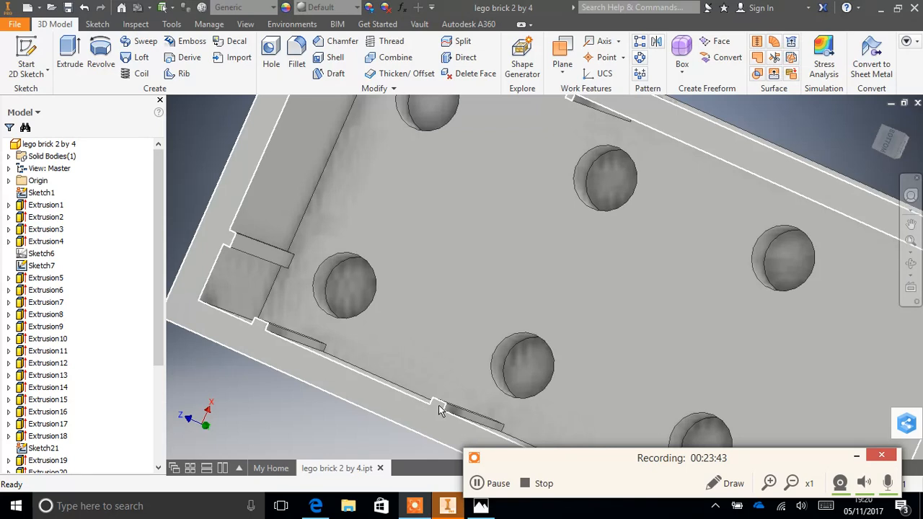
- Start a new rectangle sketch on the brick's bottom rim, at the inner long wall next to the existing rib
mouse_move(461, 431)
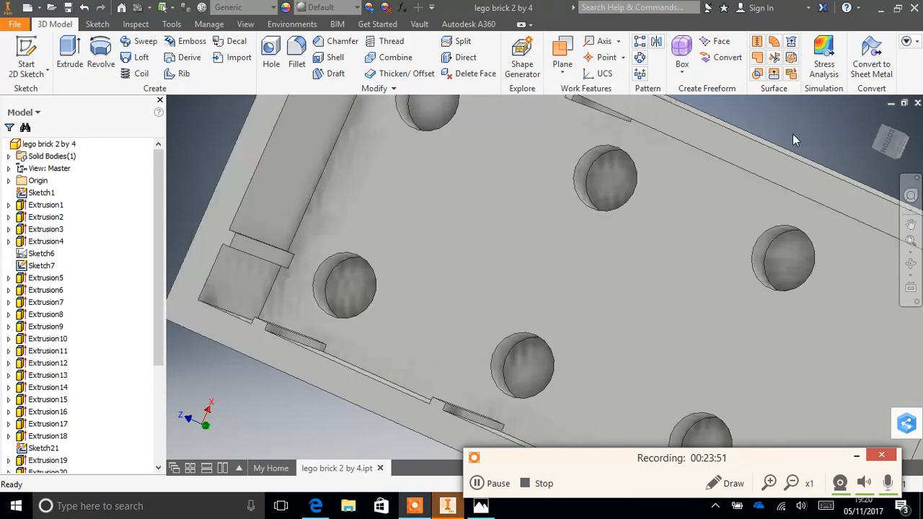
click(97, 24)
click(165, 64)
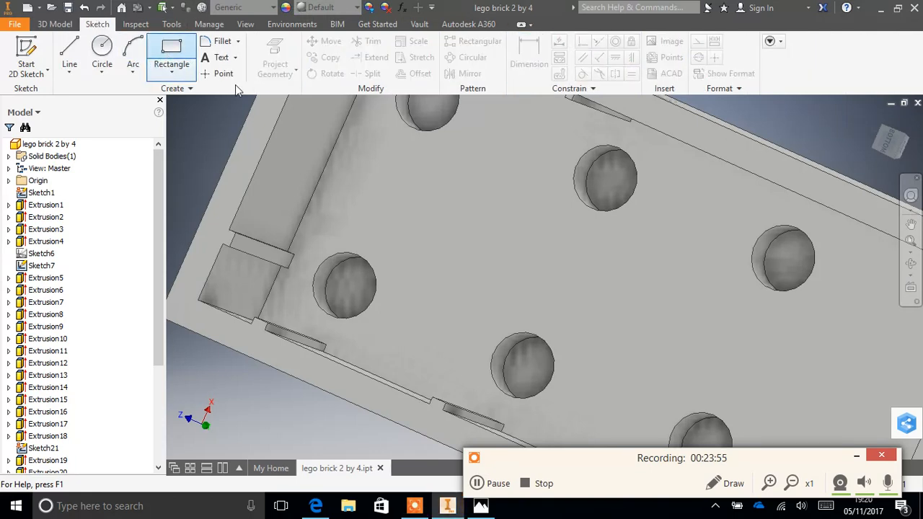
scroll(628, 129, down, 3)
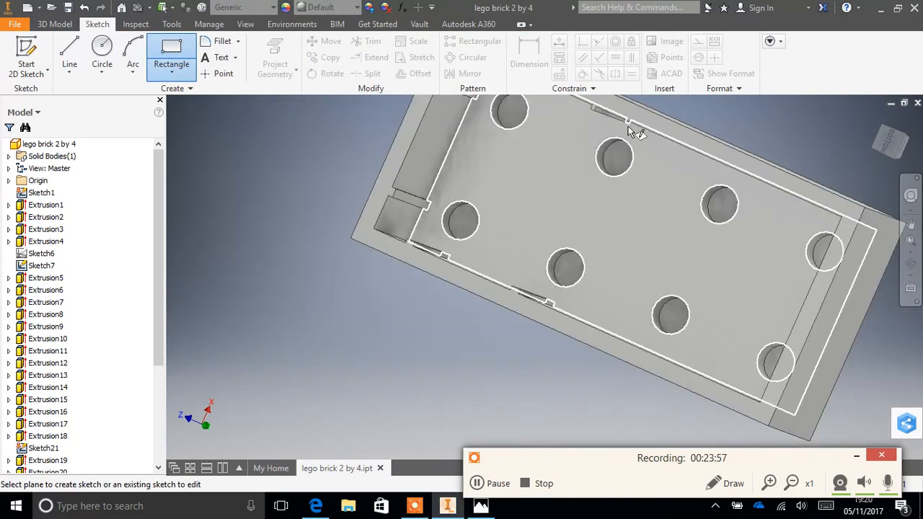
scroll(628, 130, up, 8)
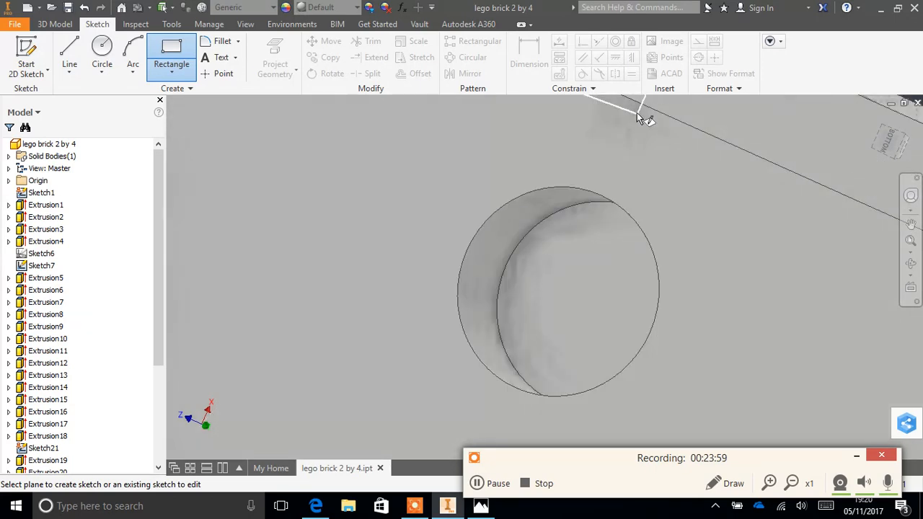
click(663, 135)
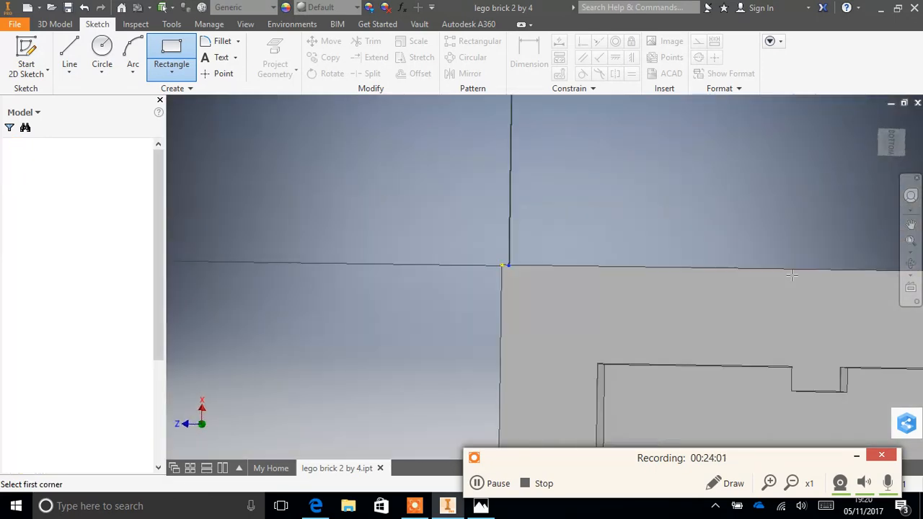
click(910, 224)
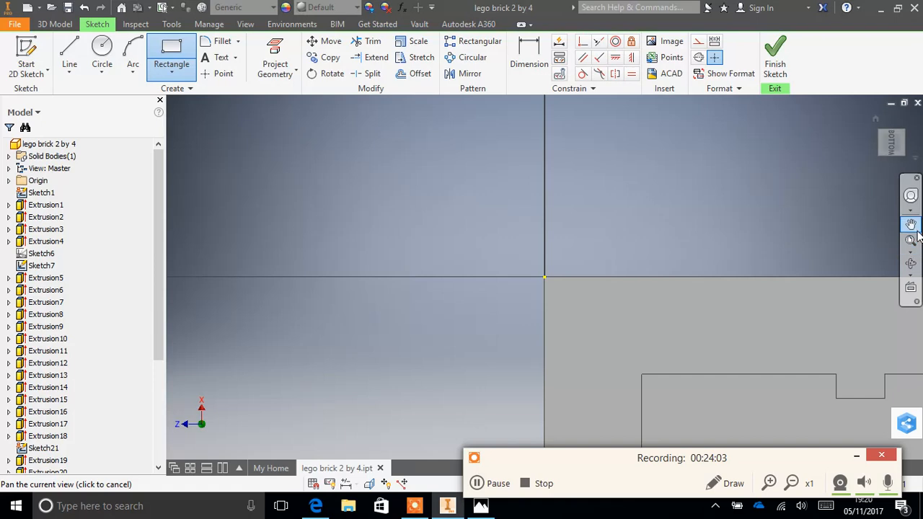
drag(836, 313, 288, 212)
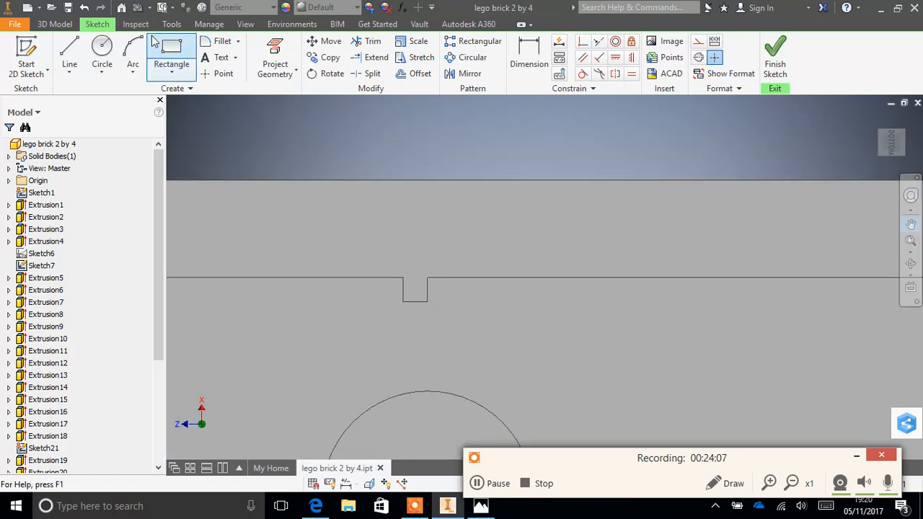
click(171, 56)
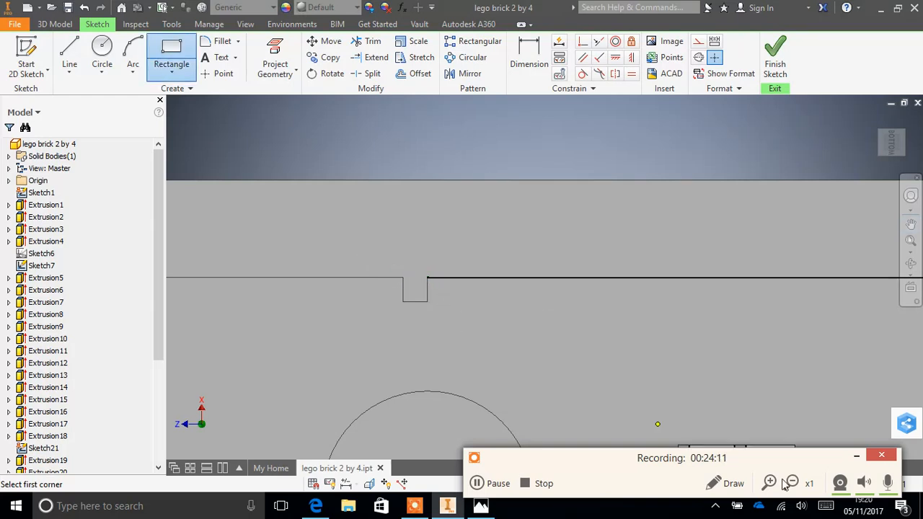
click(496, 484)
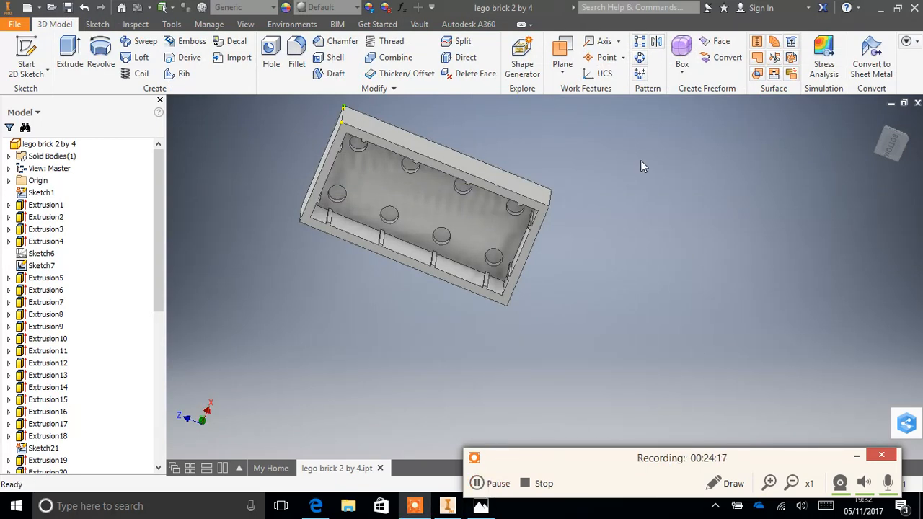
- Examine the ribs along all inner walls of the brick's underside from several angles
scroll(904, 194, down, 3)
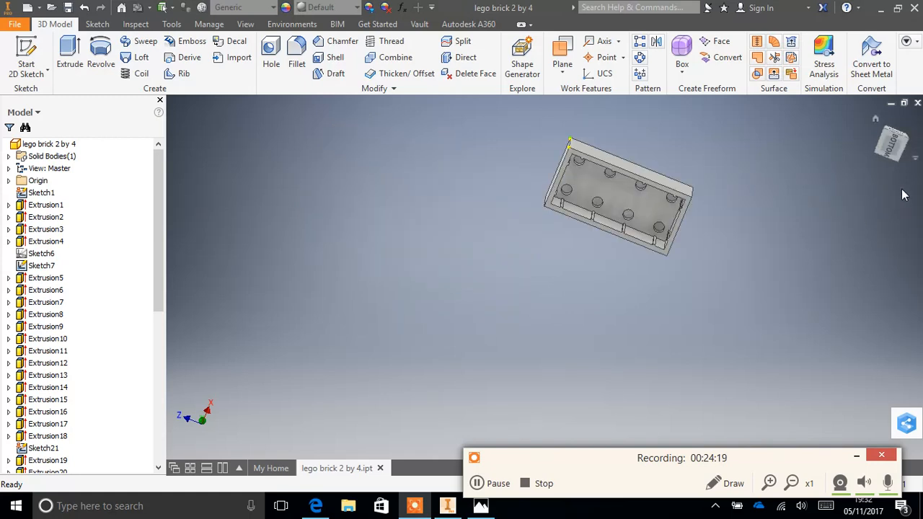
scroll(783, 225, up, 4)
scroll(782, 226, down, 2)
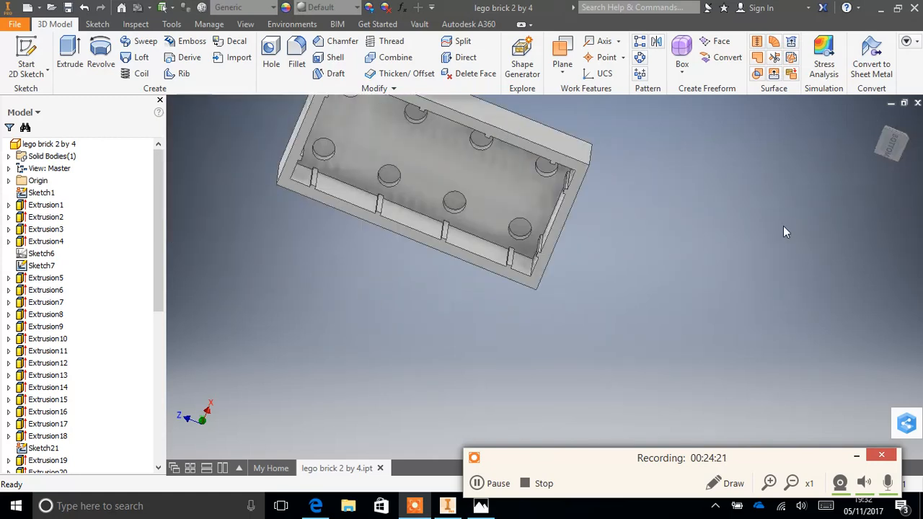
click(909, 219)
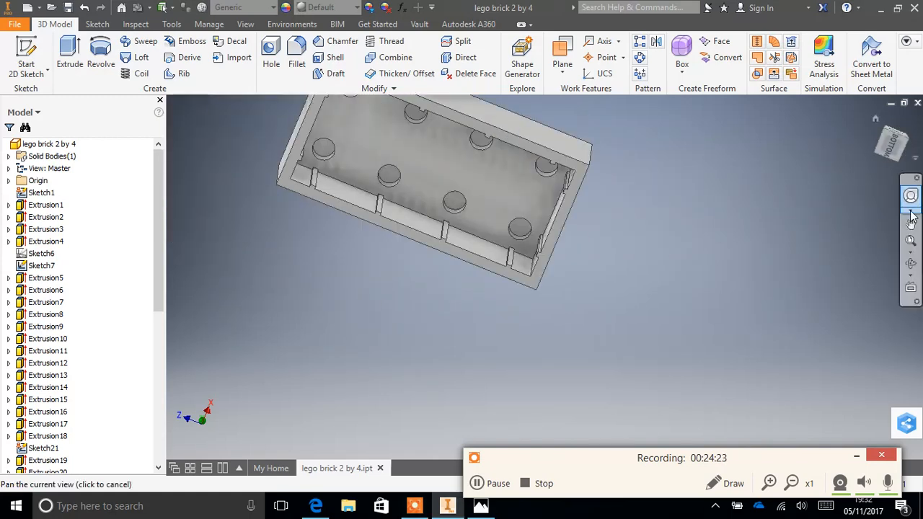
click(911, 265)
drag(462, 238, 486, 255)
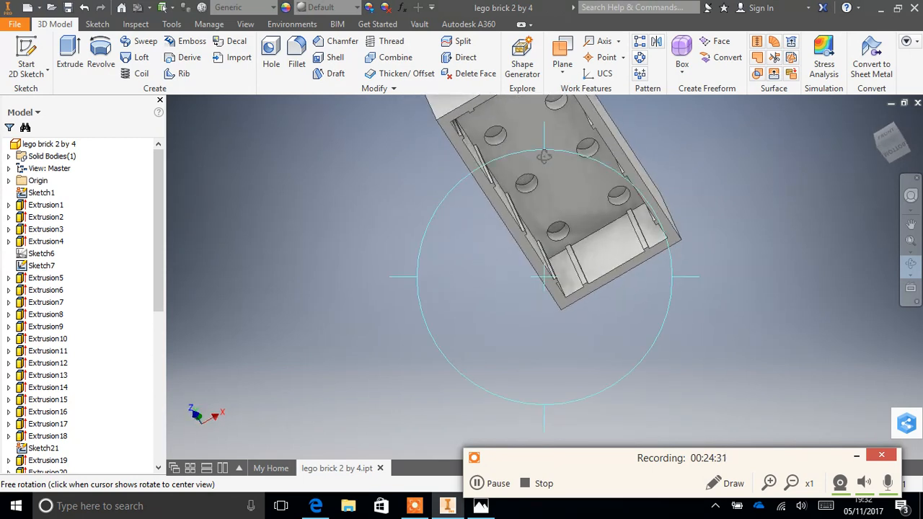
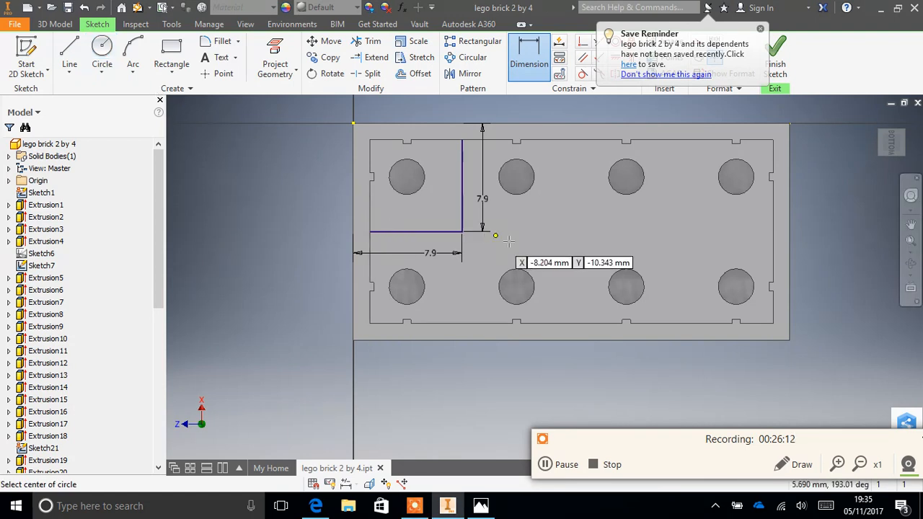
- Draw two concentric circles, 4.8 mm and 6.5 mm in diameter, centred where the two guide lines meet on the brick's underside
click(461, 231)
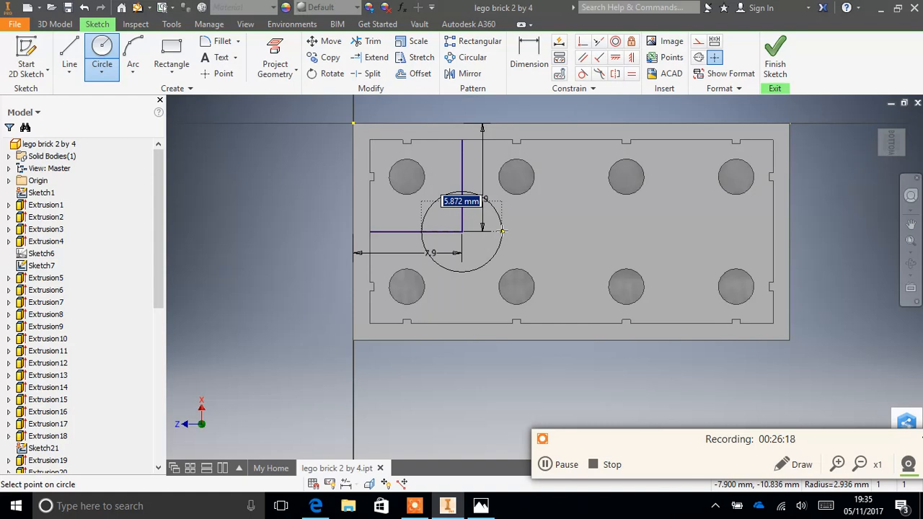
text(4.8)
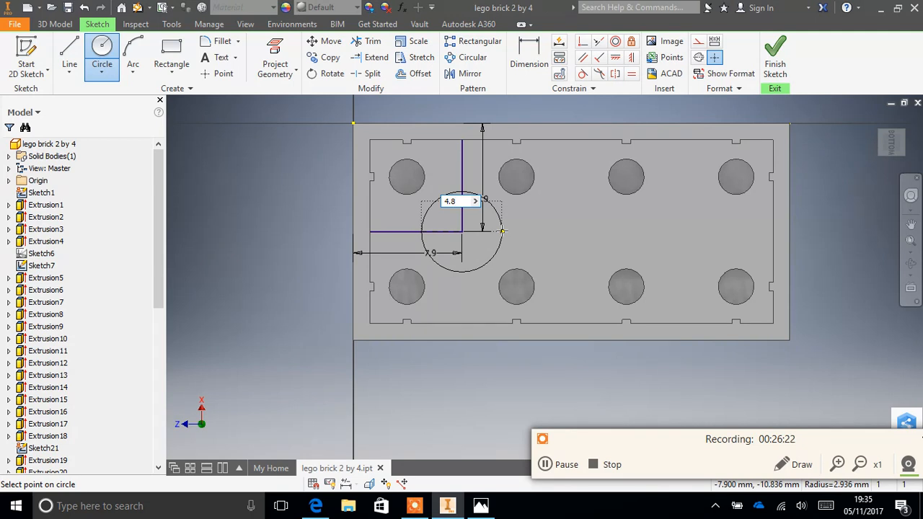
key(Return)
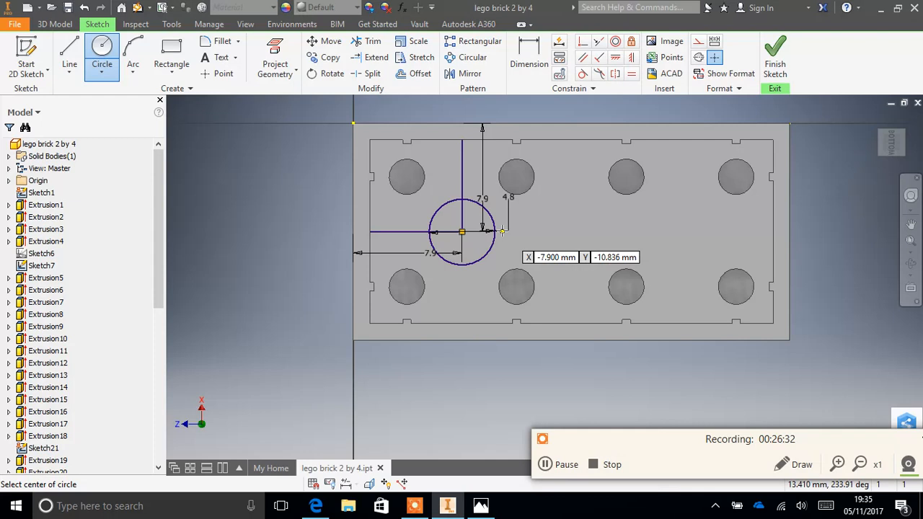
click(461, 231)
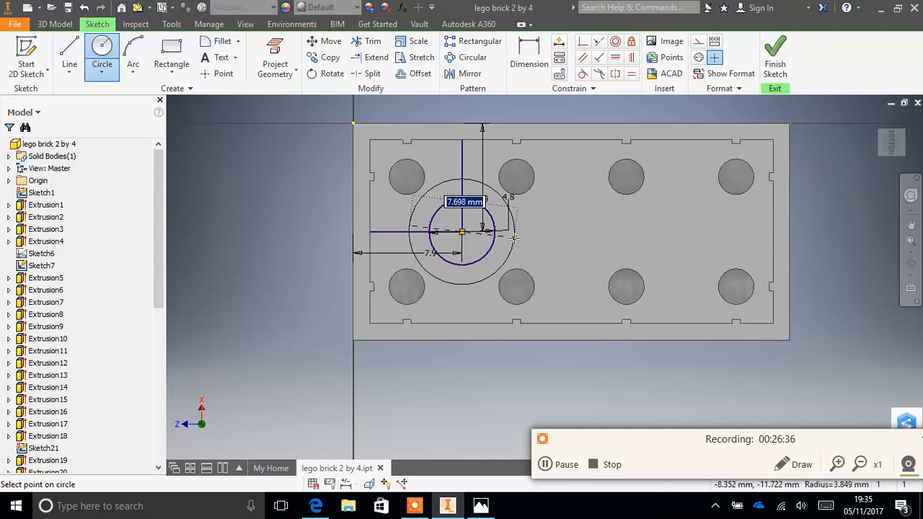
text(6)
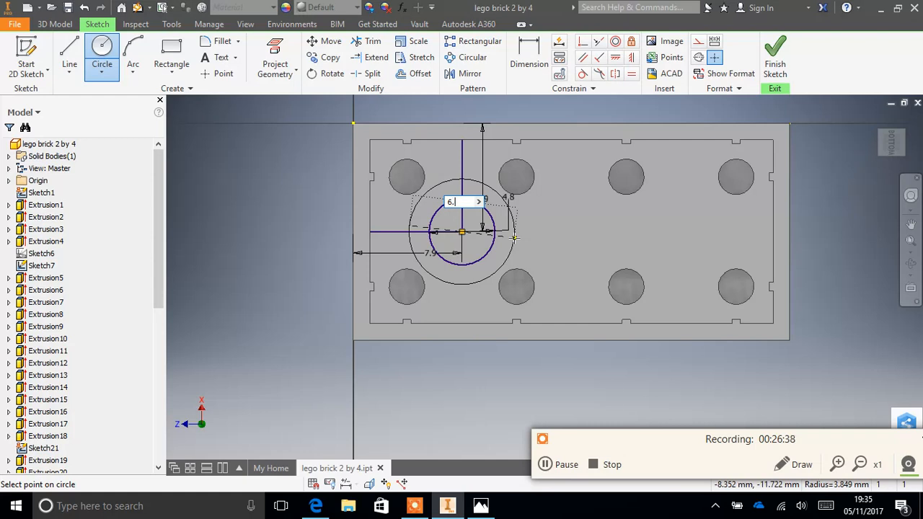
text(.5)
key(Return)
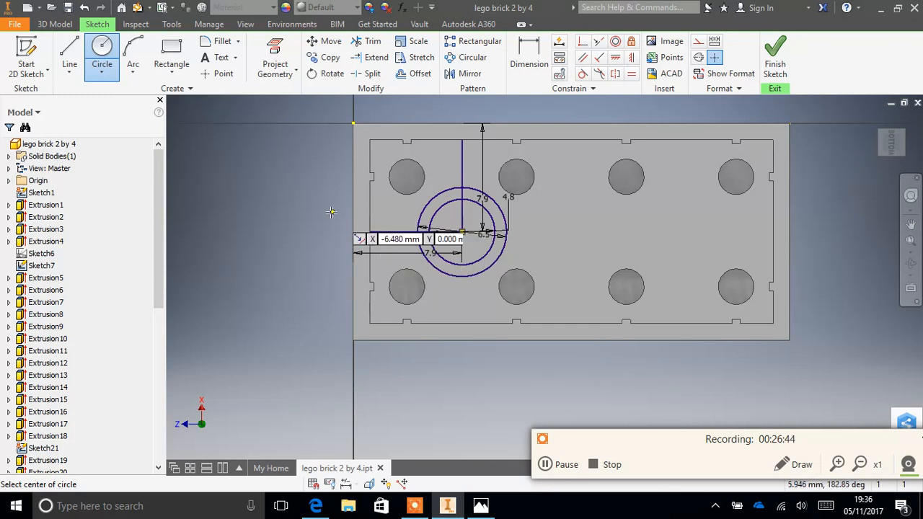
- Trim the two guide lines running from the inner walls back to the 6.5 mm circle
click(369, 41)
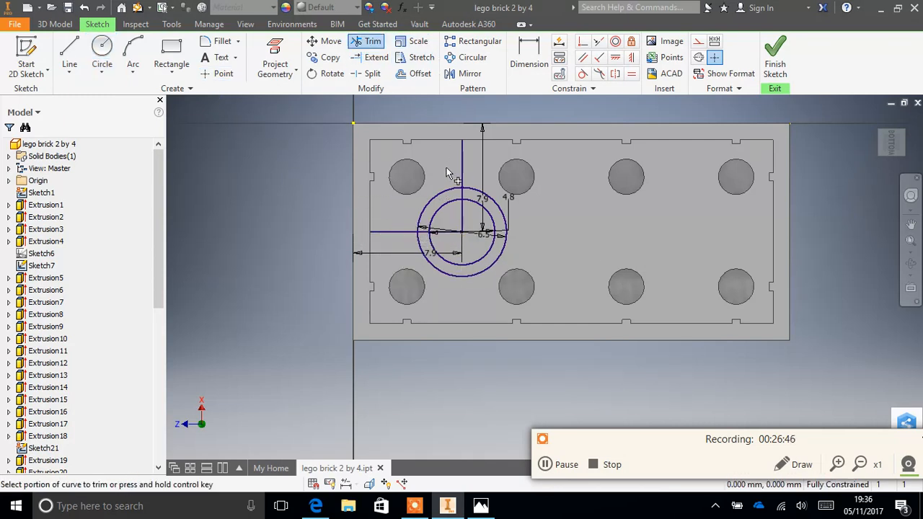
click(465, 175)
click(395, 232)
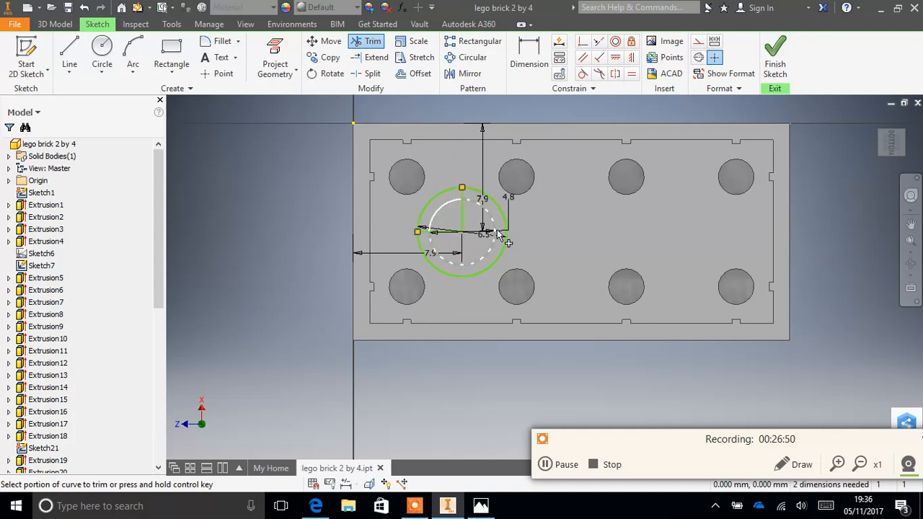
- Try to trim the guide lines inside the circles, and undo those trims
click(452, 233)
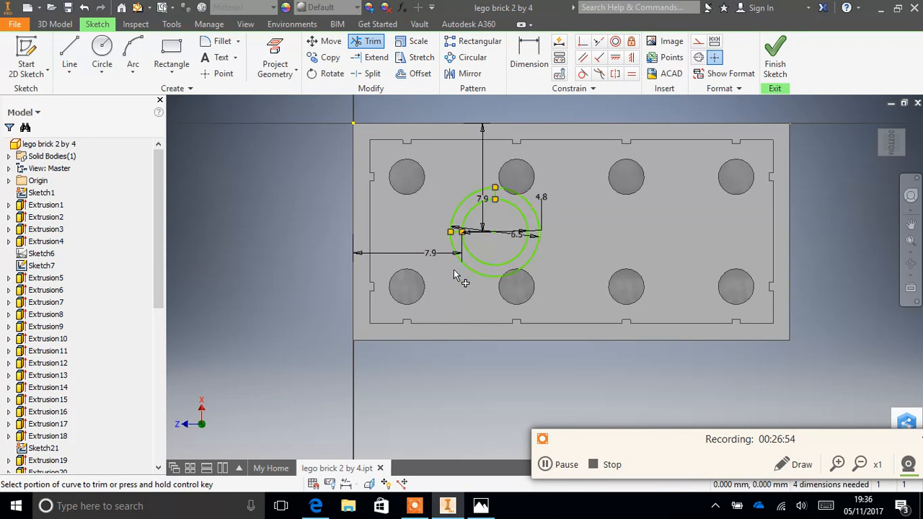
key(Escape)
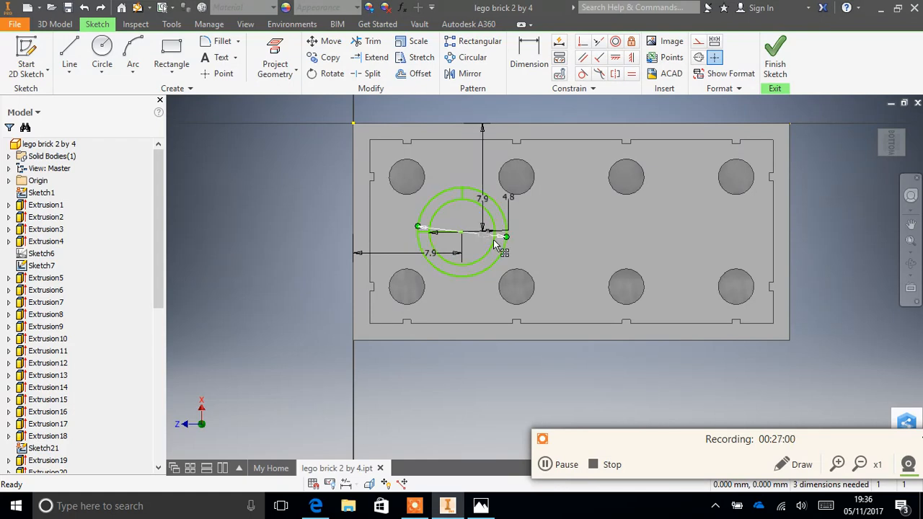
key(ctrl+z)
- Delete both 7.9 mm position dimensions and the 4.8 mm and 6.5 mm diameter dimensions from the sketch
right_click(483, 152)
click(480, 114)
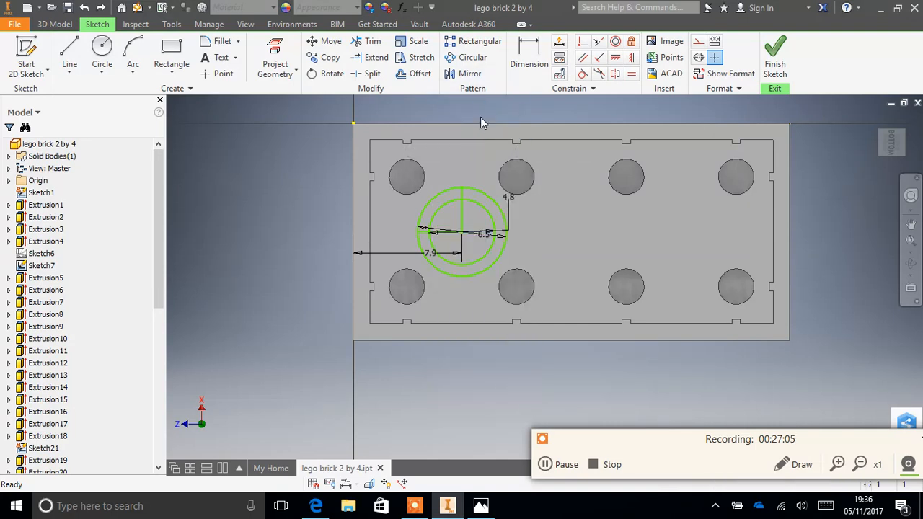
right_click(487, 233)
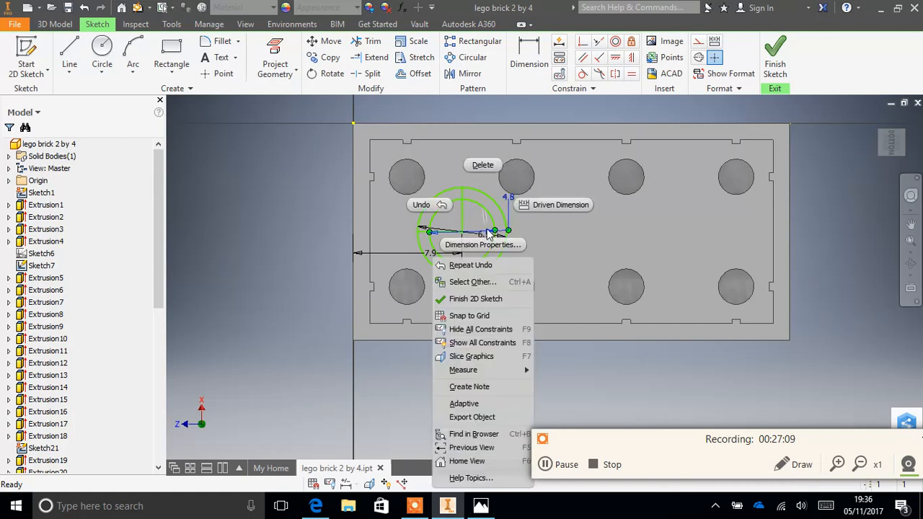
click(489, 173)
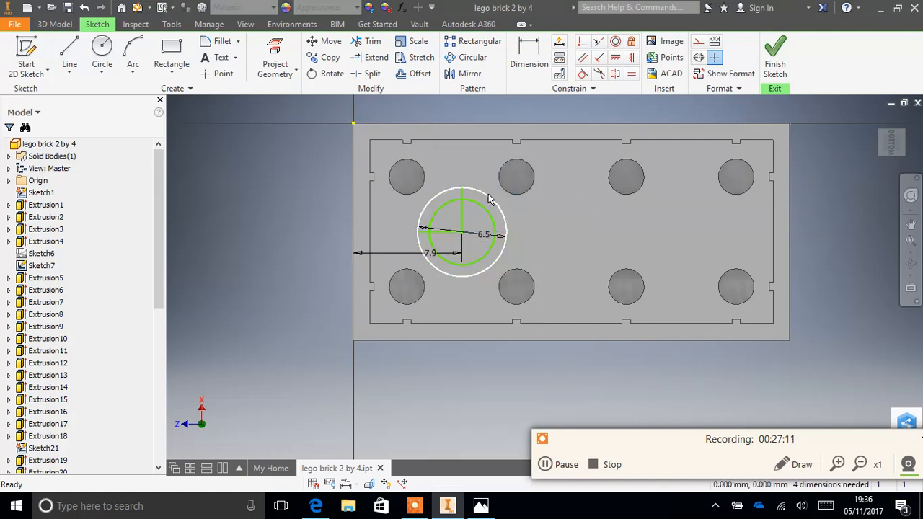
right_click(476, 237)
click(474, 181)
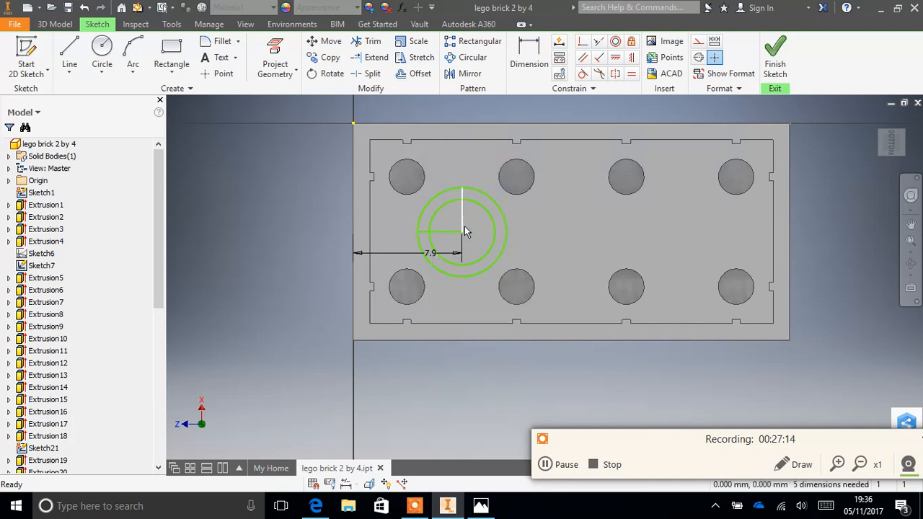
right_click(446, 254)
click(443, 183)
- Trim away the remaining guide line segments inside the two circles and finish the sketch
click(367, 41)
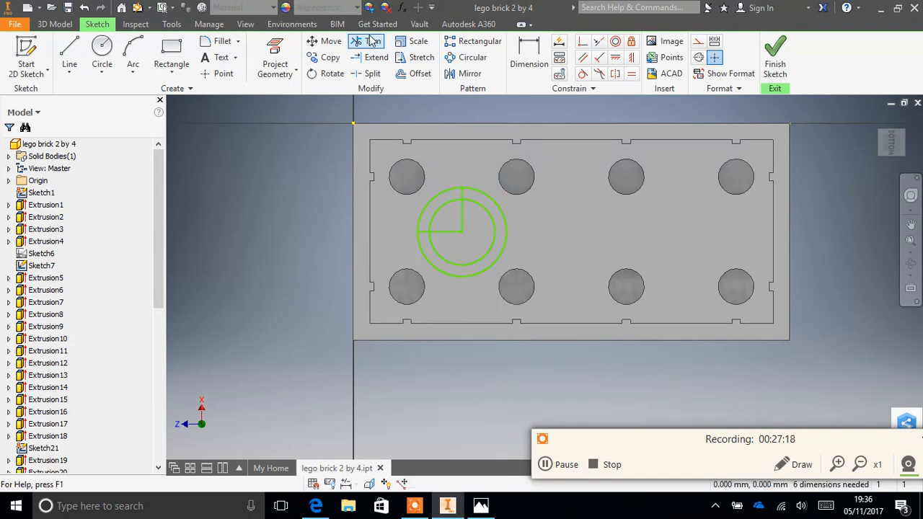
click(447, 231)
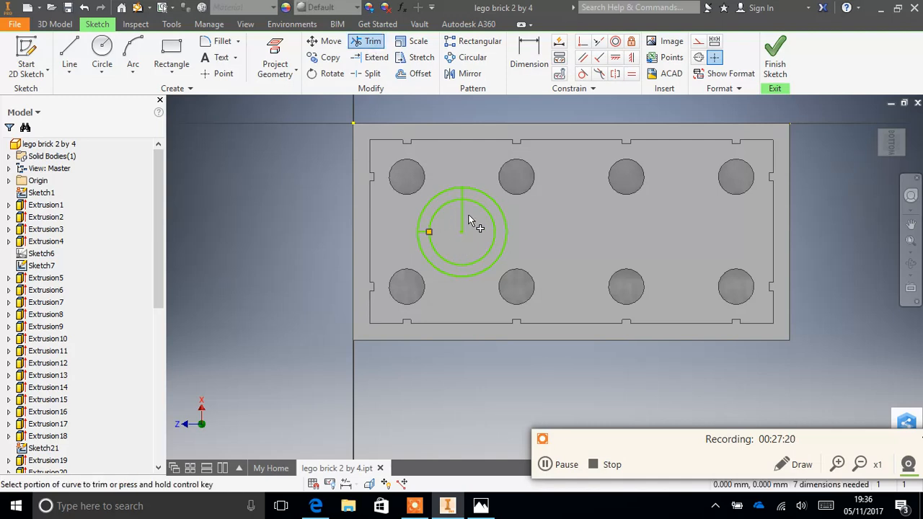
click(462, 212)
click(461, 191)
click(770, 65)
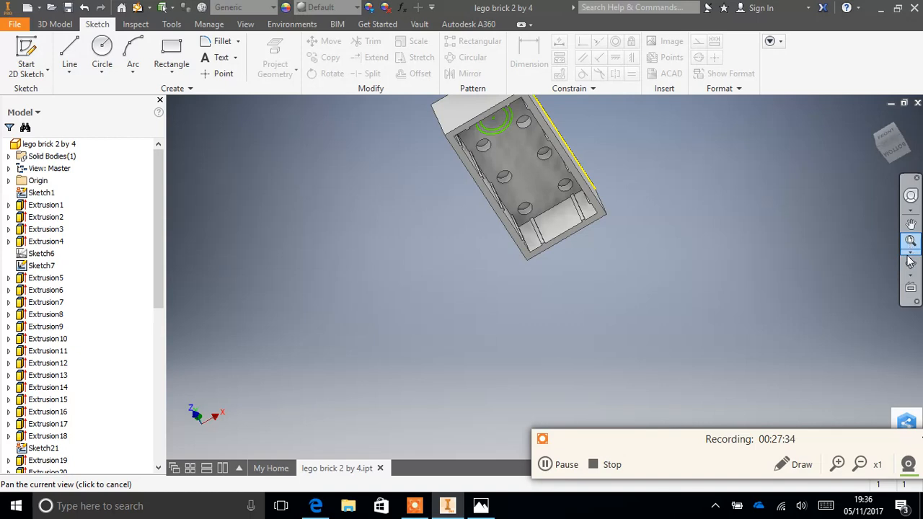
- Extrude the ring between the two circles by 8 mm, joining it to the brick's underside as a tube
click(910, 228)
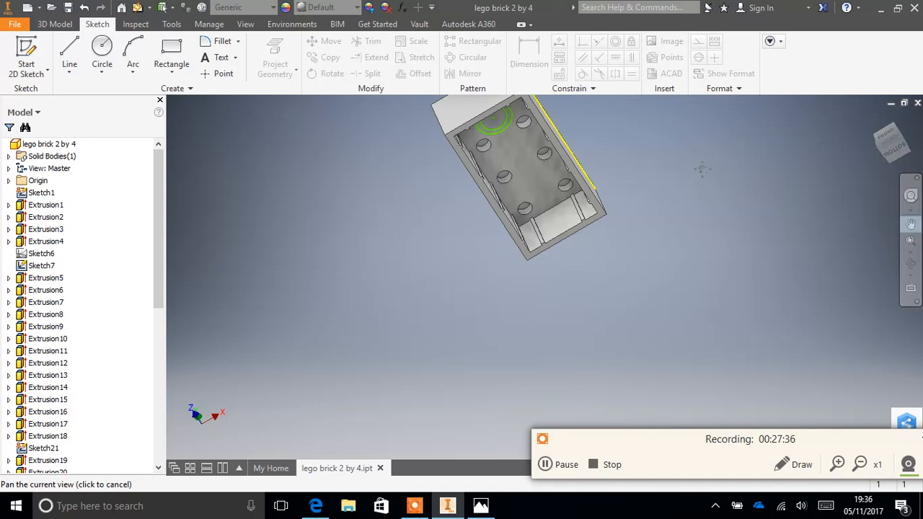
drag(507, 146, 499, 252)
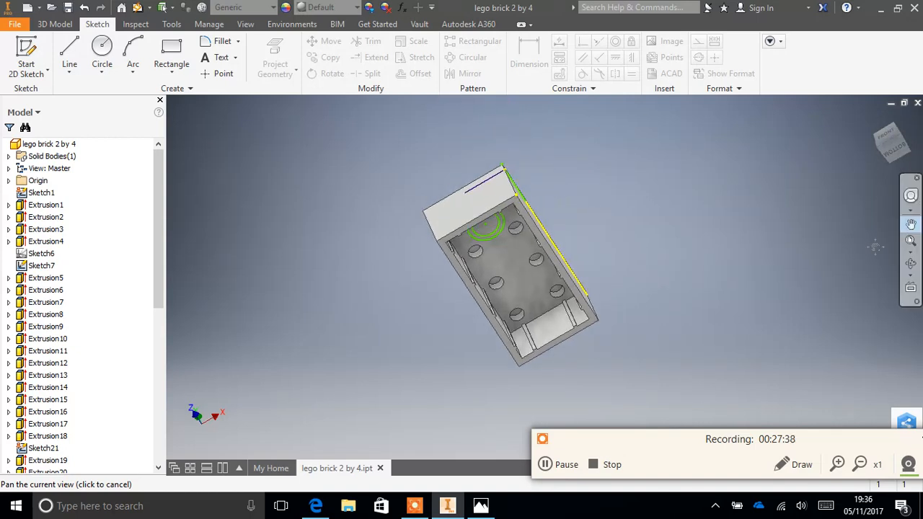
click(910, 264)
drag(599, 253, 530, 237)
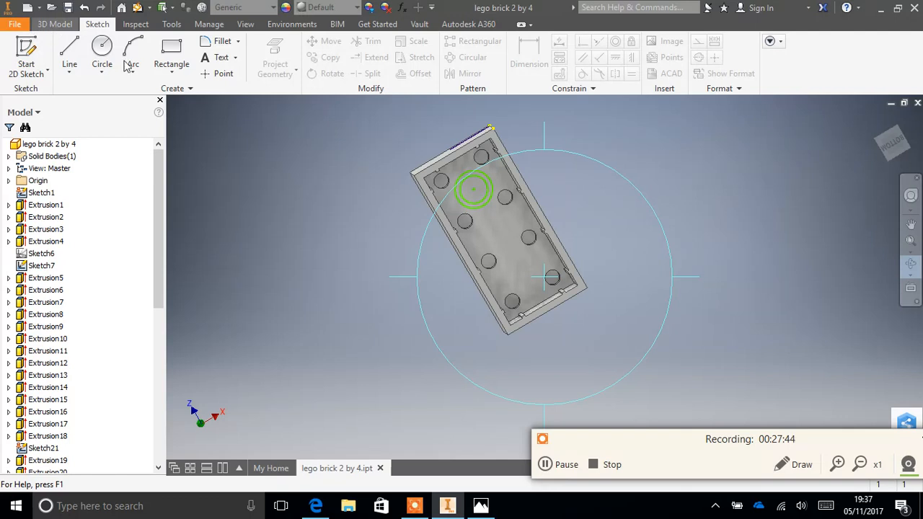
scroll(383, 201, up, 3)
scroll(384, 199, down, 3)
scroll(386, 203, up, 6)
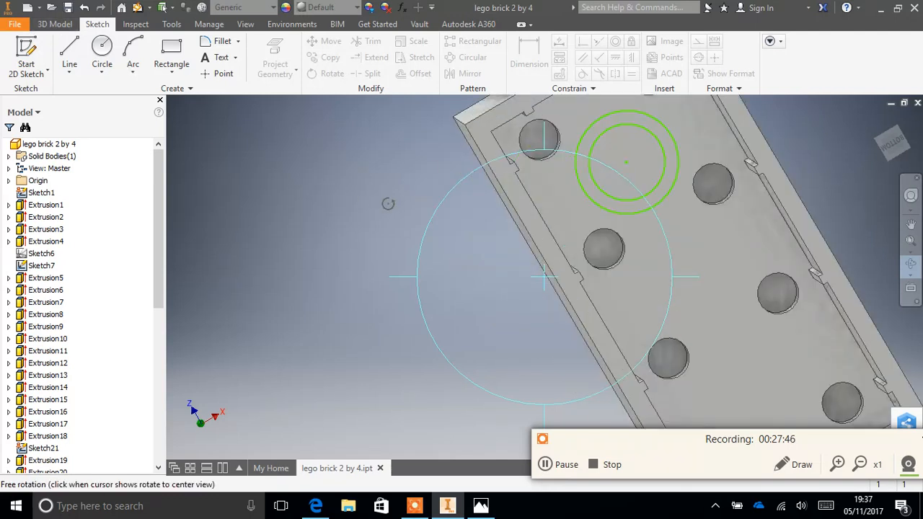
scroll(386, 204, down, 2)
click(55, 23)
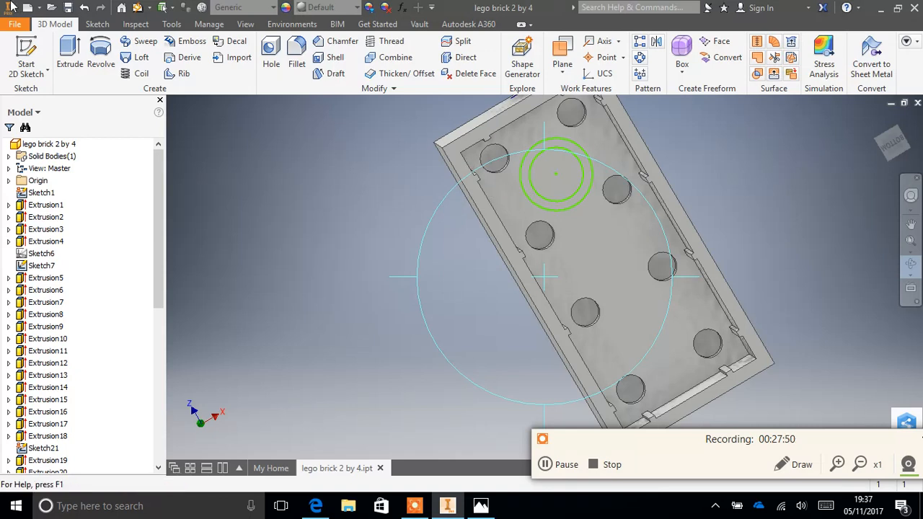
click(72, 57)
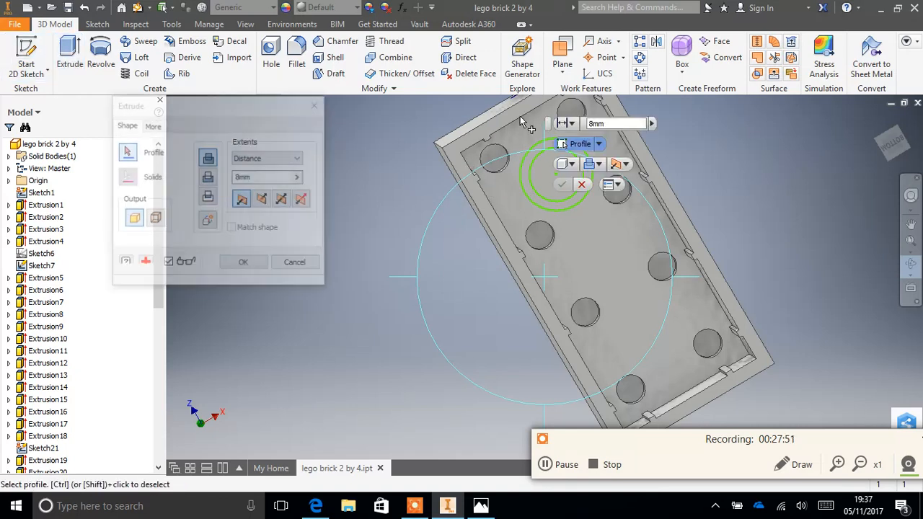
click(535, 153)
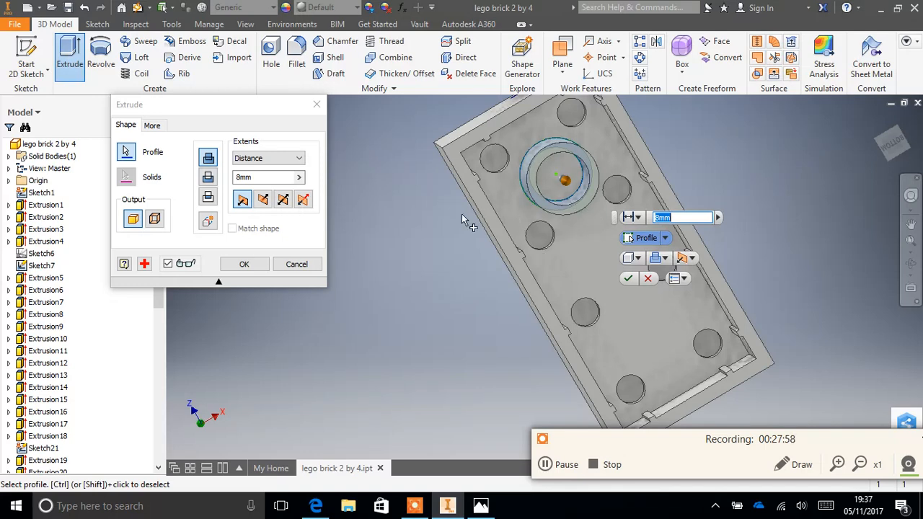
click(243, 265)
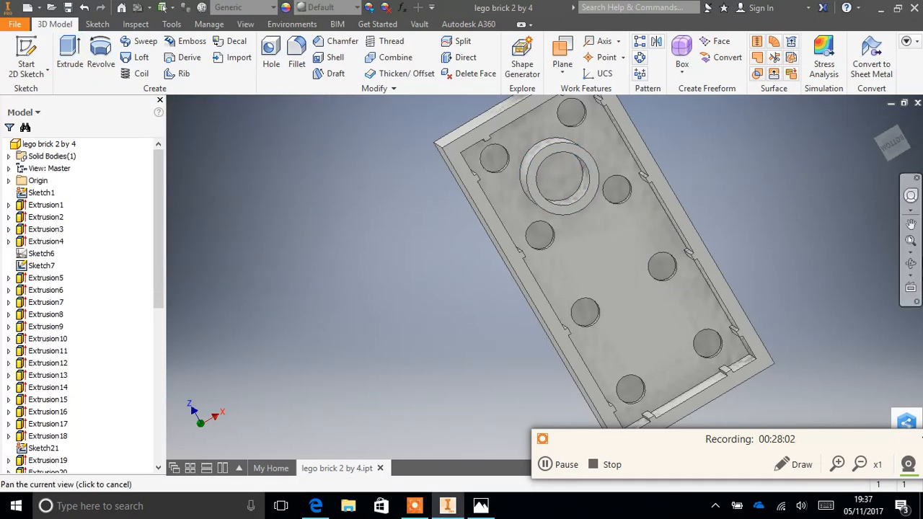
- Examine the tubes on the brick's underside, its side walls and the studs on top from several angles
click(910, 264)
drag(521, 242, 623, 328)
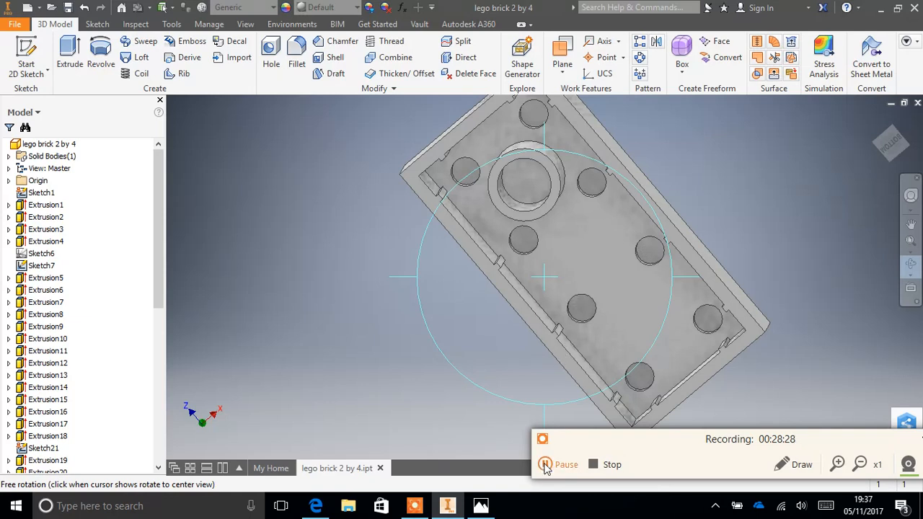
click(546, 467)
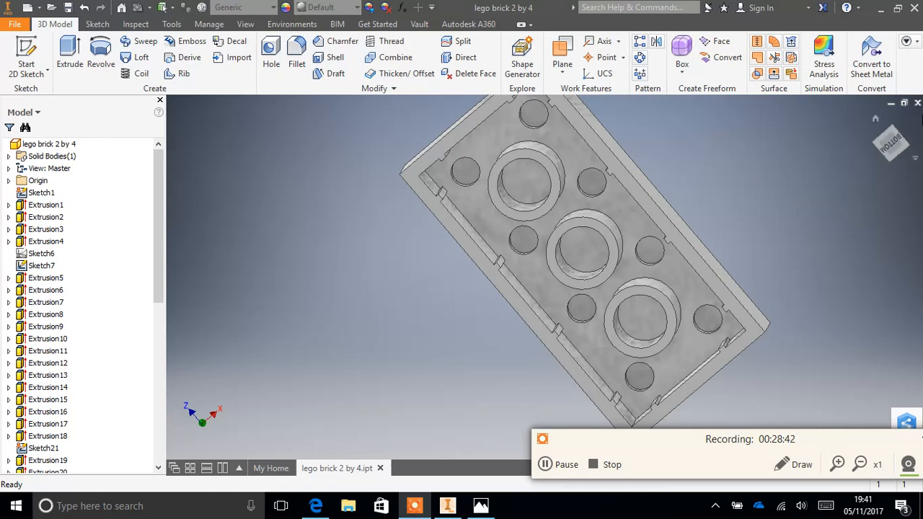
mouse_move(910, 193)
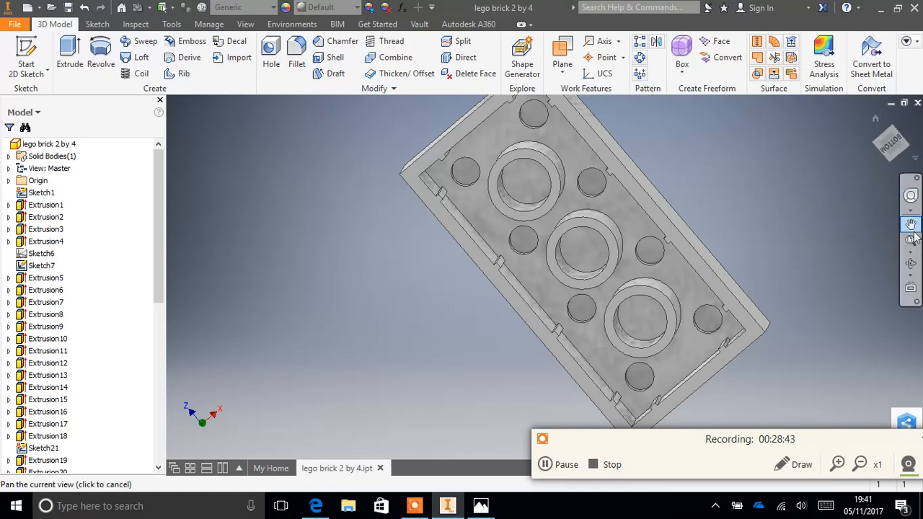
click(910, 265)
drag(563, 207, 569, 137)
drag(474, 99, 497, 262)
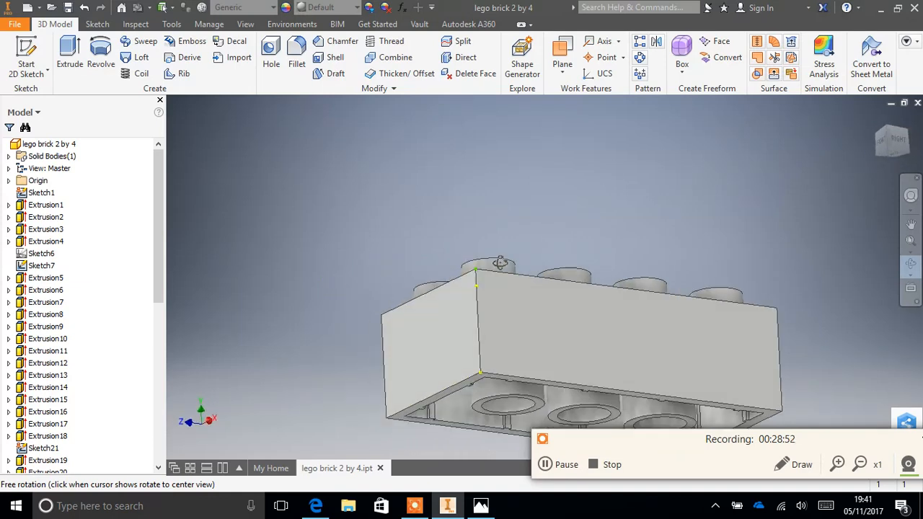
drag(509, 313, 441, 384)
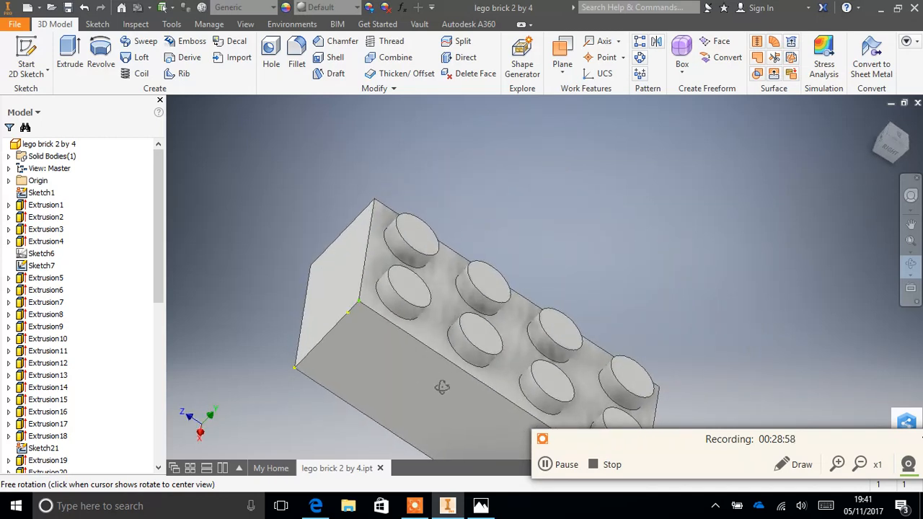
drag(564, 289, 495, 293)
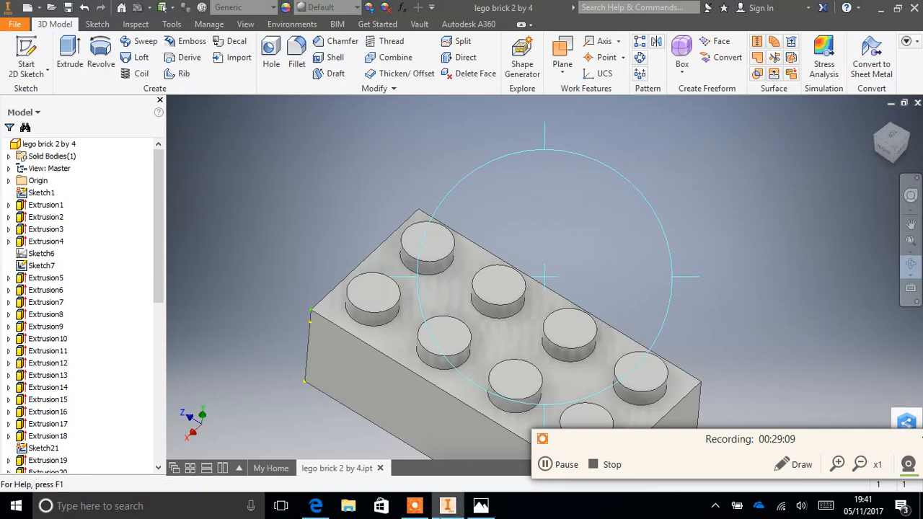
- Switch to Photos to consult the dimensioned brick drawing, compare with the red 2x4 brick's web photo, and return to Inventor
click(480, 505)
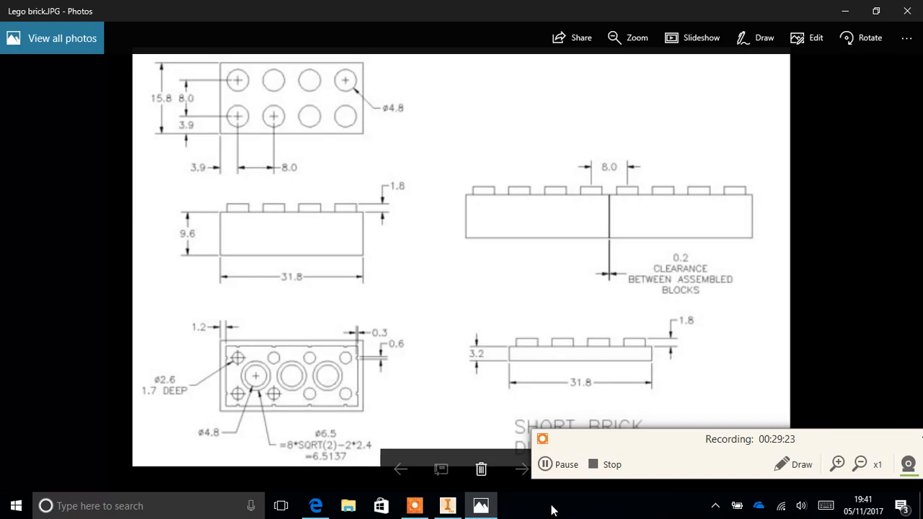
click(546, 465)
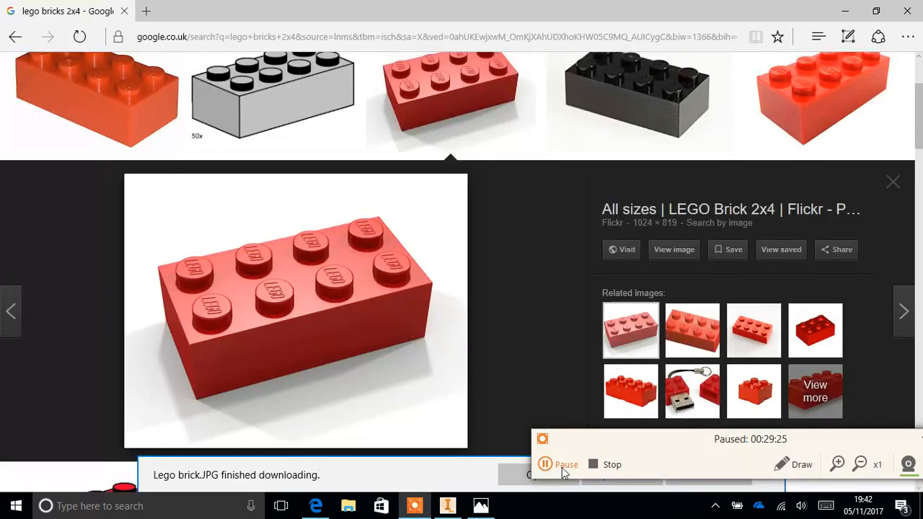
click(545, 464)
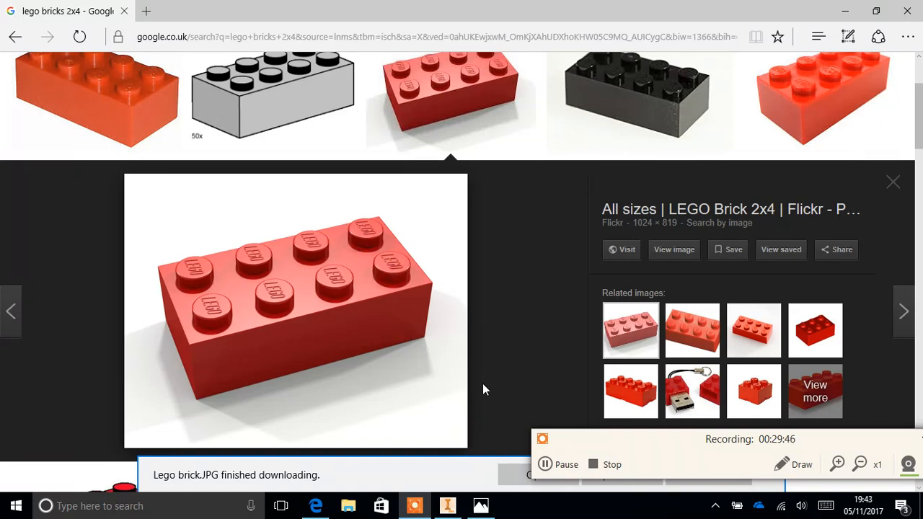
click(447, 505)
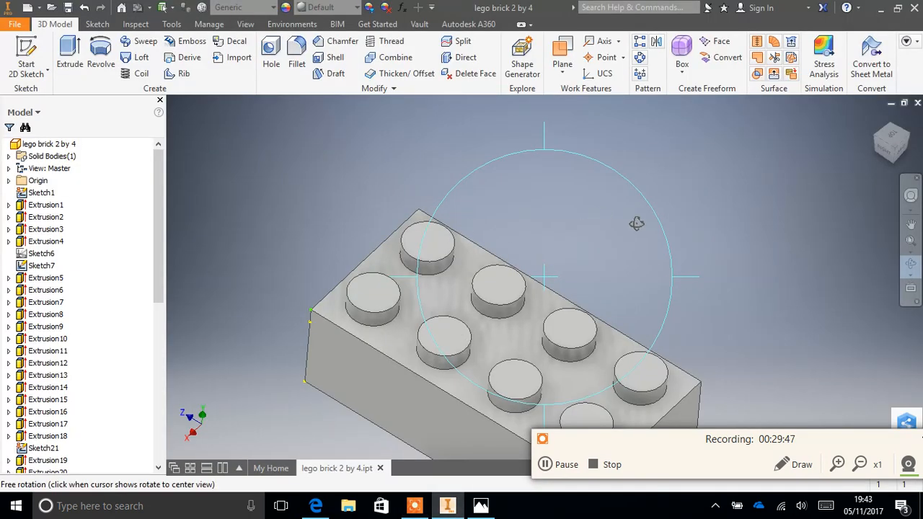
- Start a new 2D sketch on the flat top face of a stud, with the brick viewed from the top
click(892, 136)
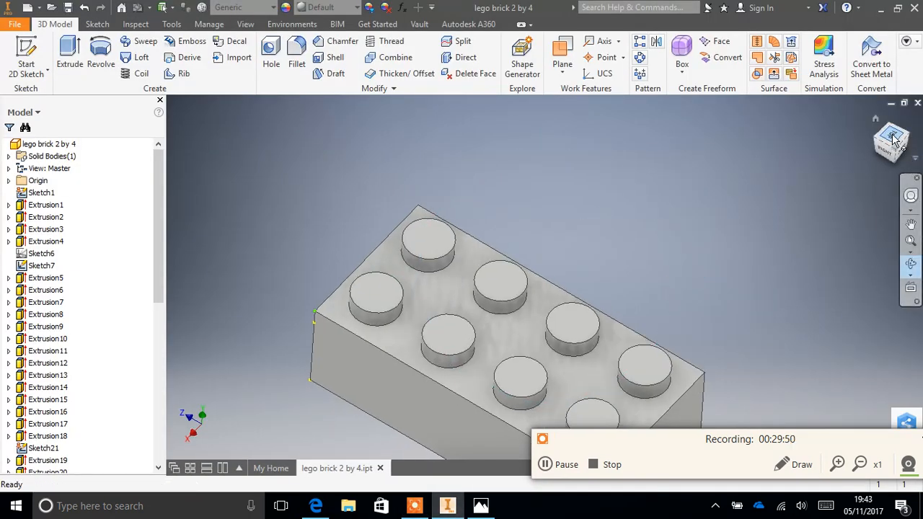
click(911, 121)
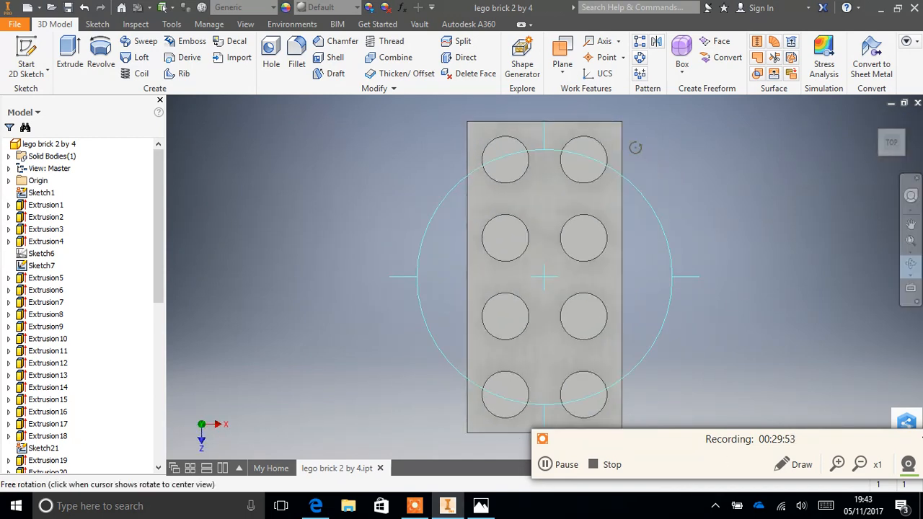
click(909, 266)
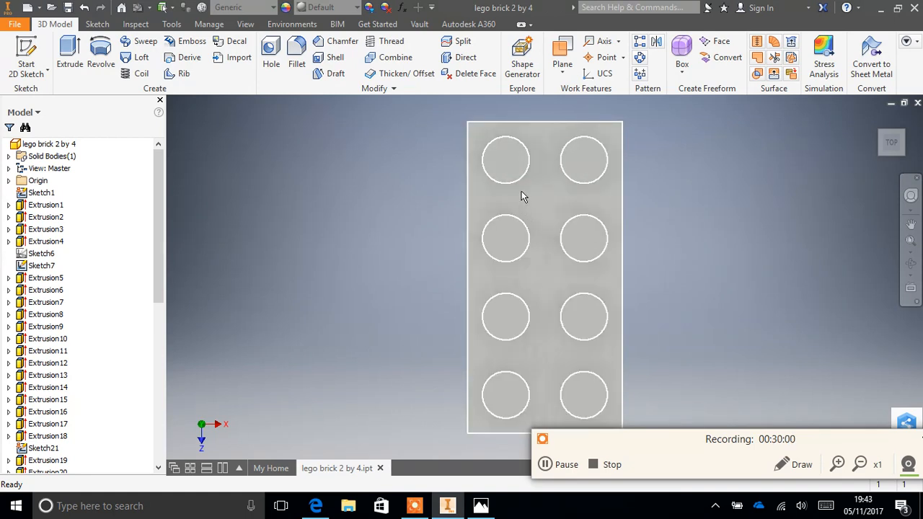
scroll(521, 191, down, 4)
scroll(521, 191, up, 5)
scroll(522, 191, up, 3)
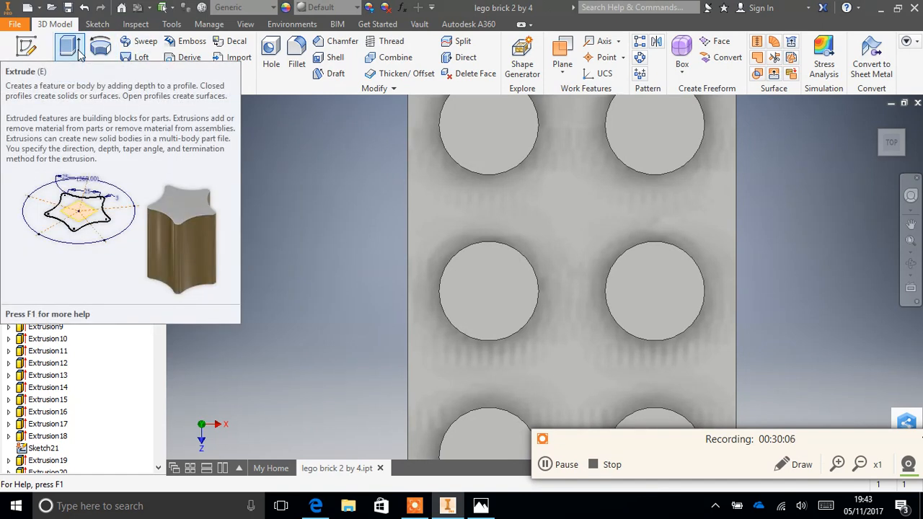
click(26, 56)
click(473, 117)
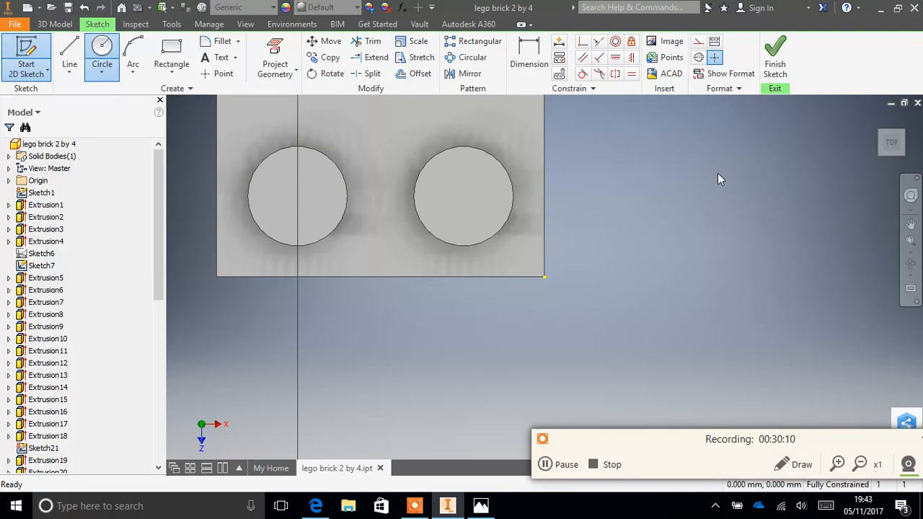
- Place a sketch text on the corner stud, centre-justified and reading "LEGO"
click(910, 224)
mouse_move(357, 202)
middle_down()
mouse_move(361, 394)
mouse_move(479, 477)
middle_up()
middle_drag(435, 215, 446, 417)
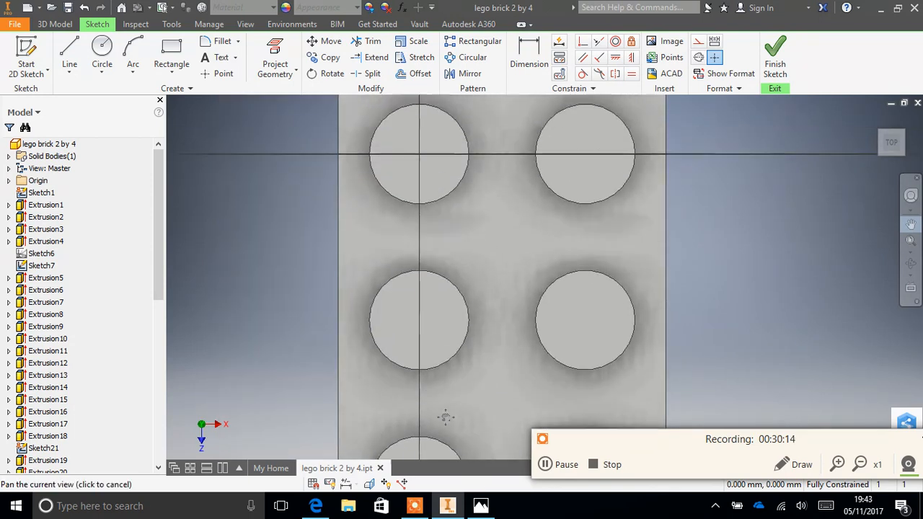
drag(445, 417, 464, 473)
drag(456, 211, 468, 238)
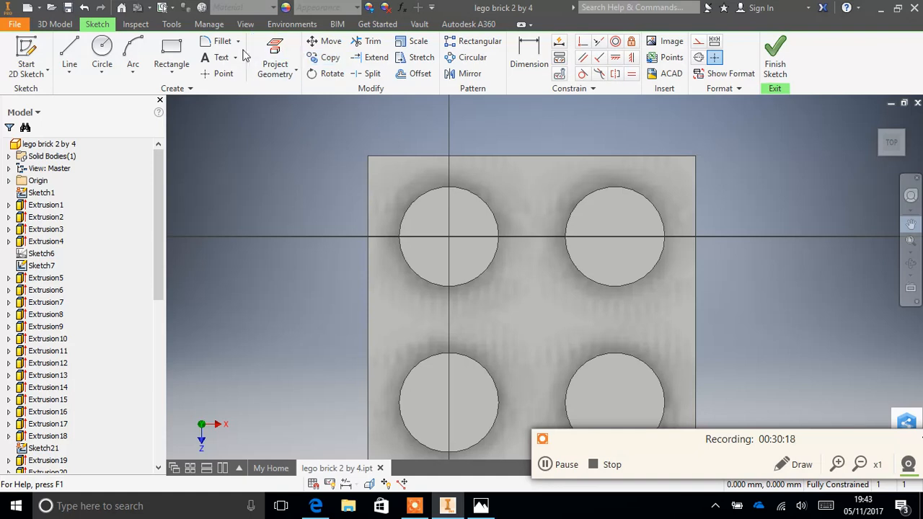
click(214, 58)
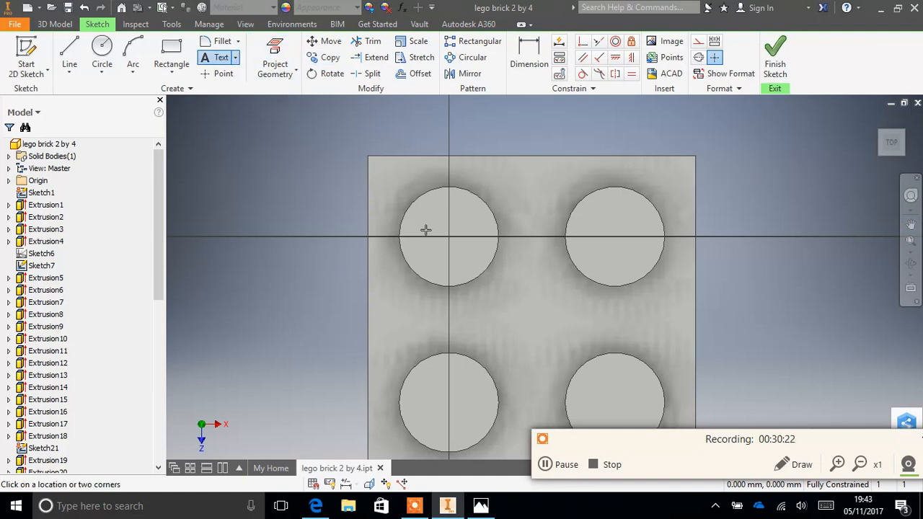
click(466, 241)
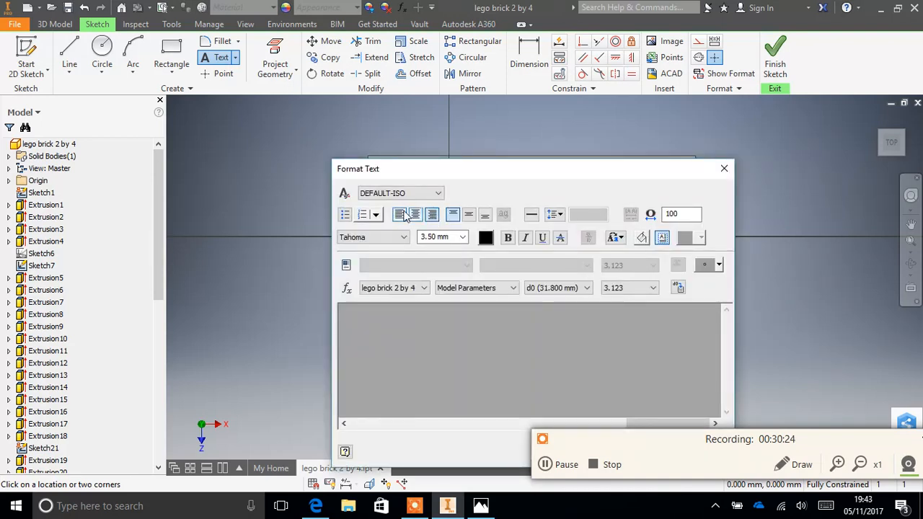
click(417, 216)
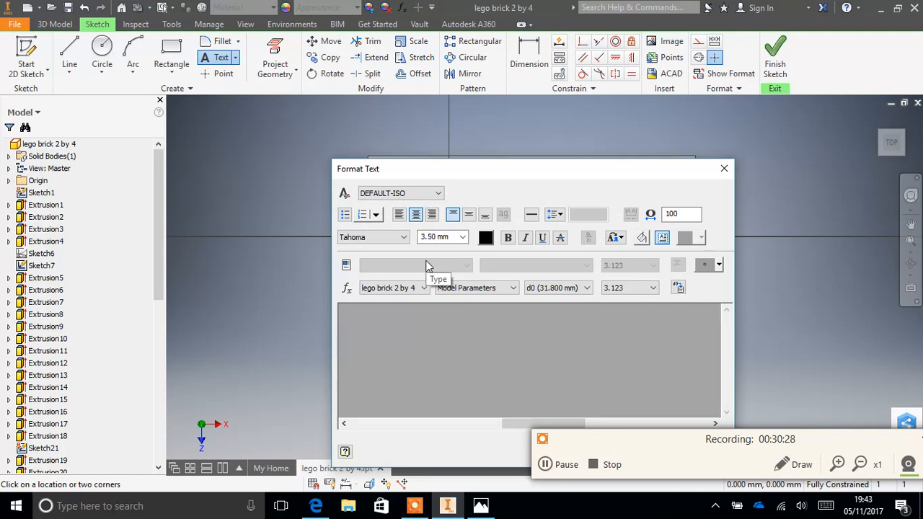
text(LEGO)
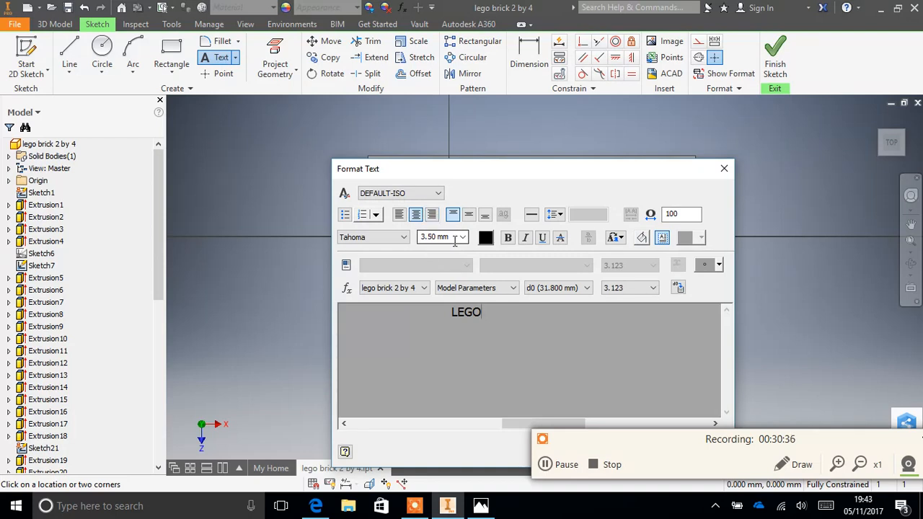
- Make the LEGO text italic, keep the Tahoma font, set its size to 2 mm and place it
drag(466, 179, 682, 145)
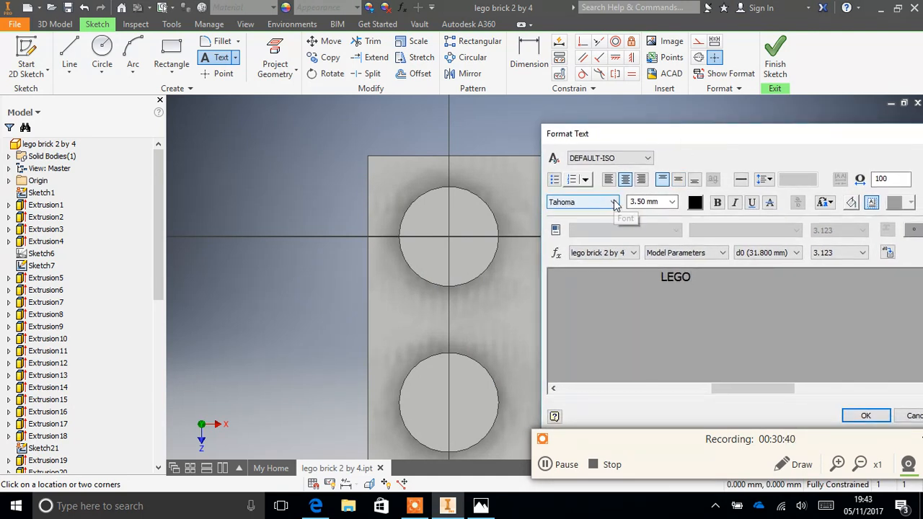
click(736, 205)
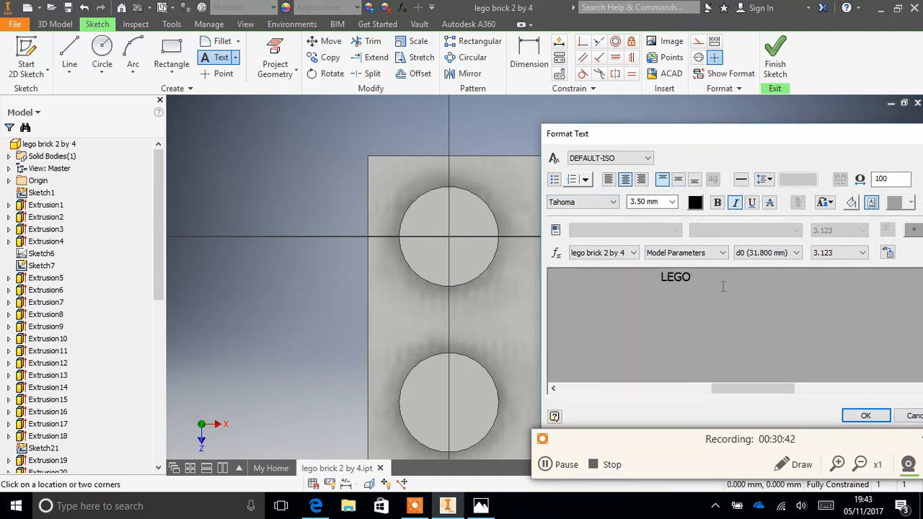
double_click(709, 284)
click(735, 203)
drag(707, 136, 643, 136)
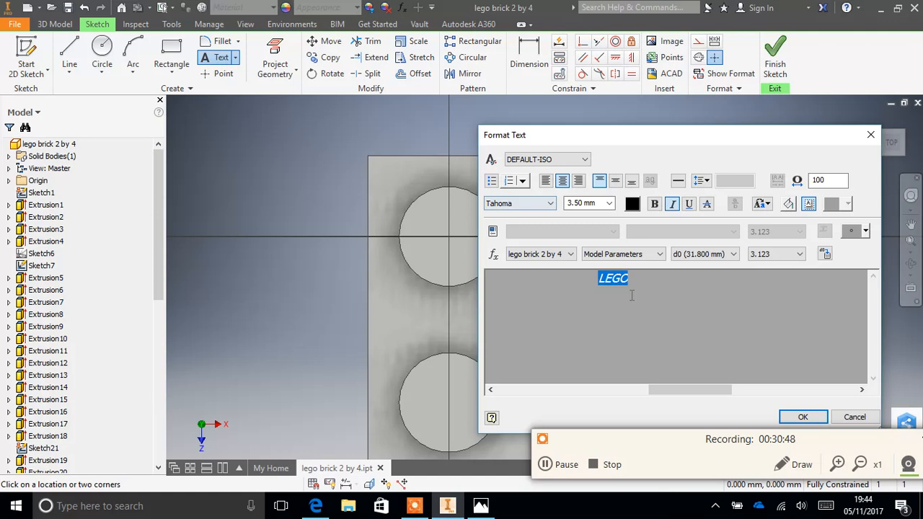
click(552, 203)
click(552, 204)
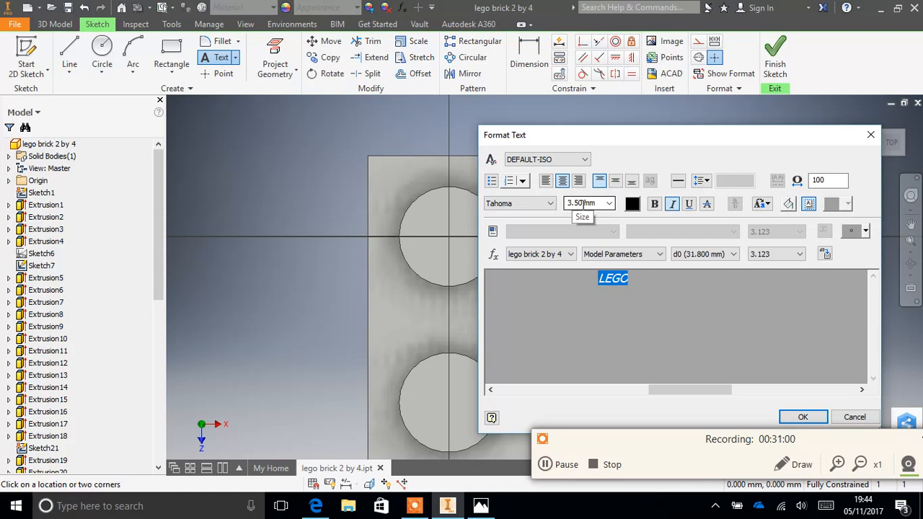
click(609, 204)
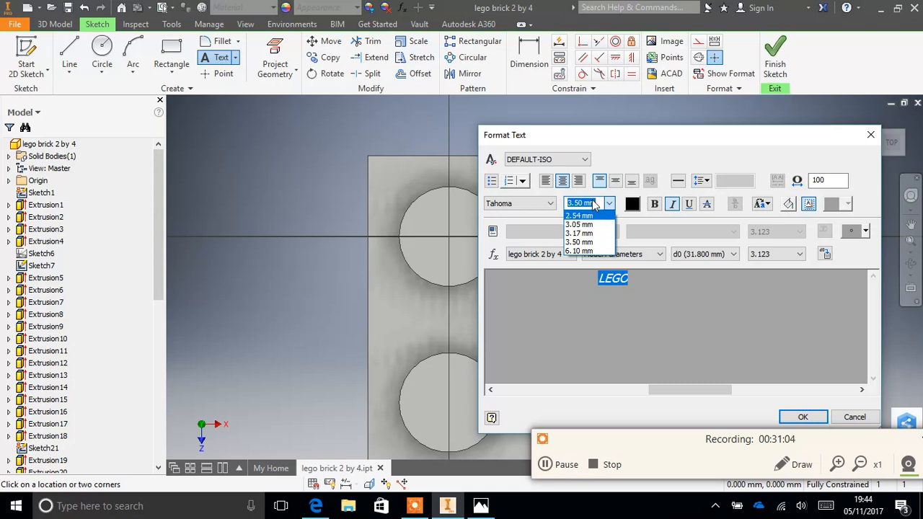
click(591, 204)
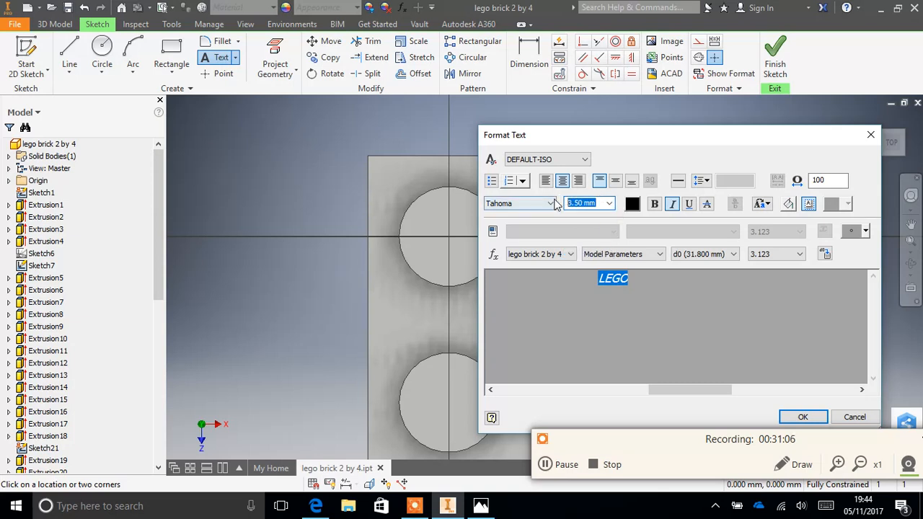
text(2)
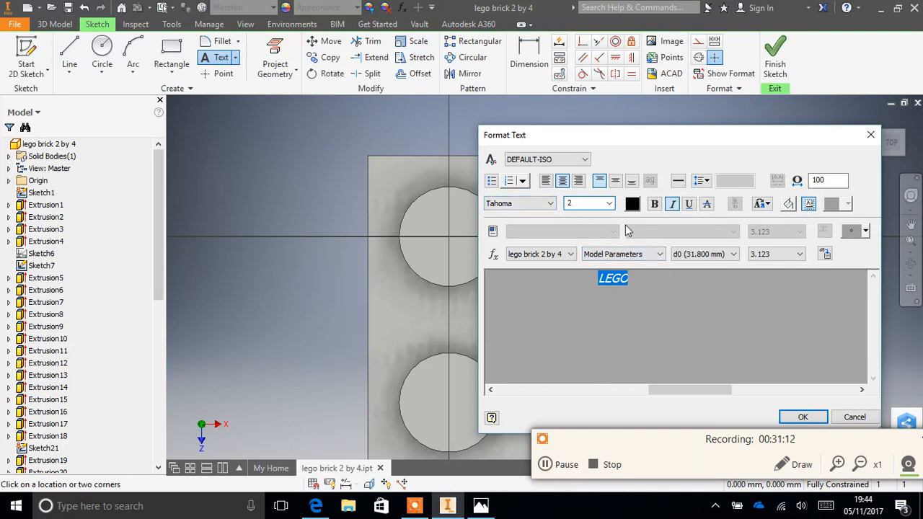
key(Return)
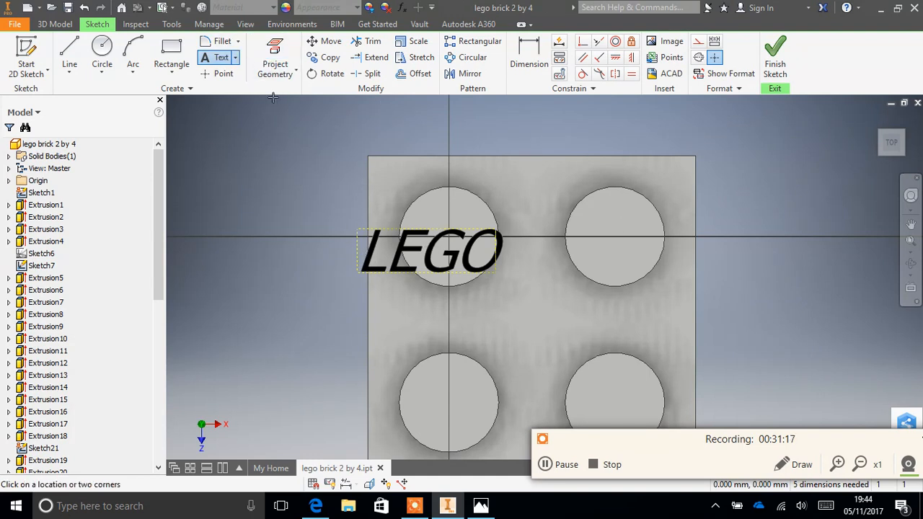
click(408, 245)
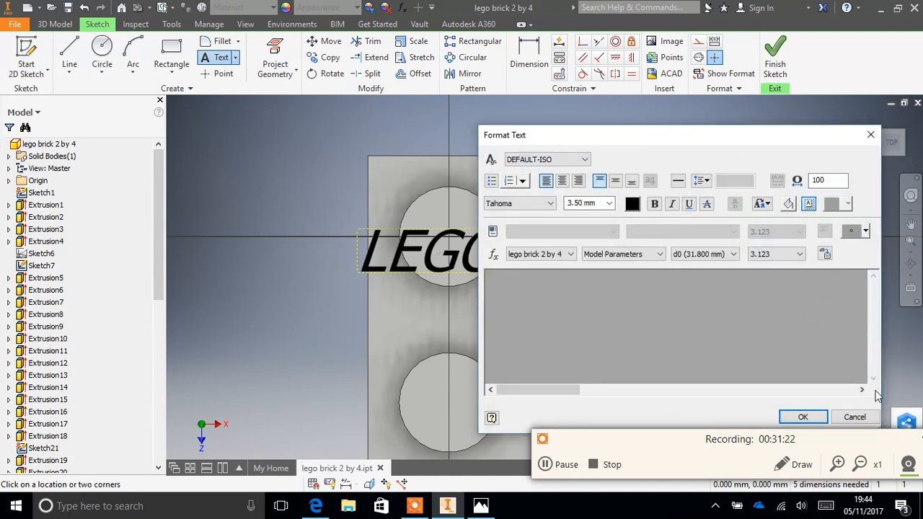
click(850, 418)
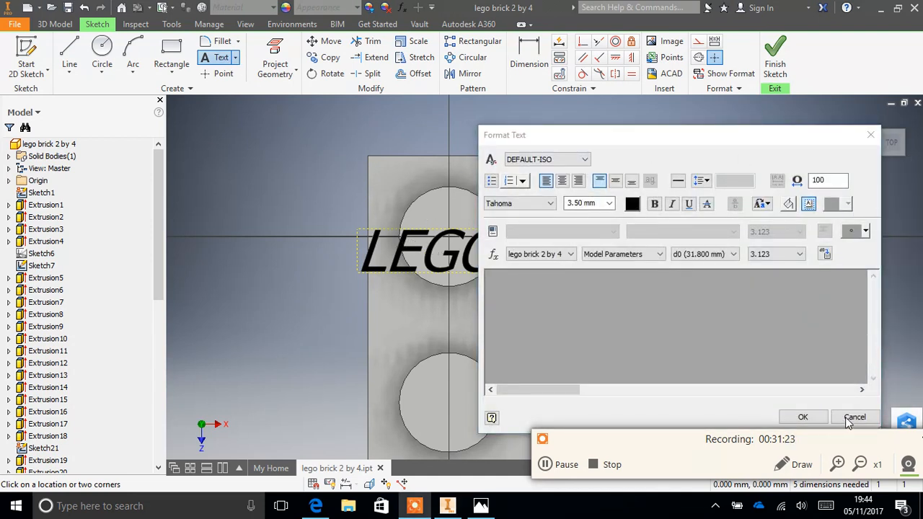
click(802, 416)
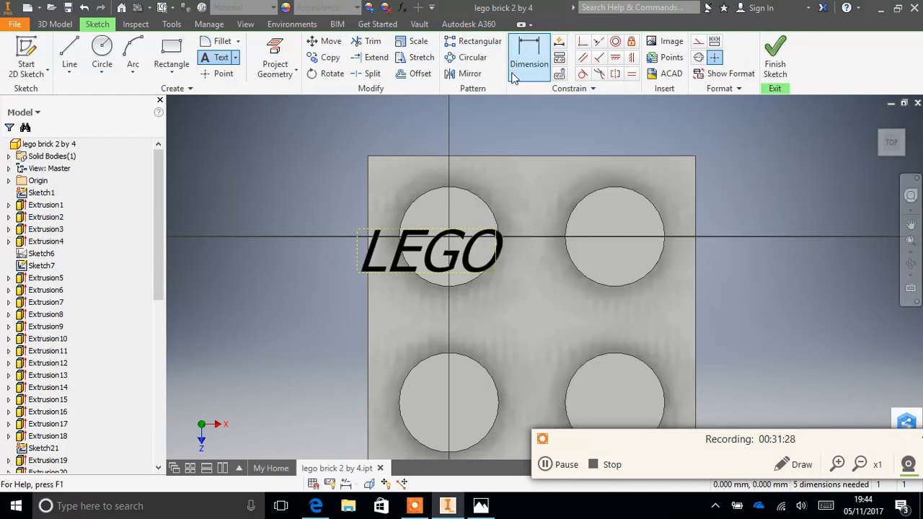
- Try to shrink the LEGO text by dimensioning the width of its text box to 3 mm
click(528, 56)
click(411, 231)
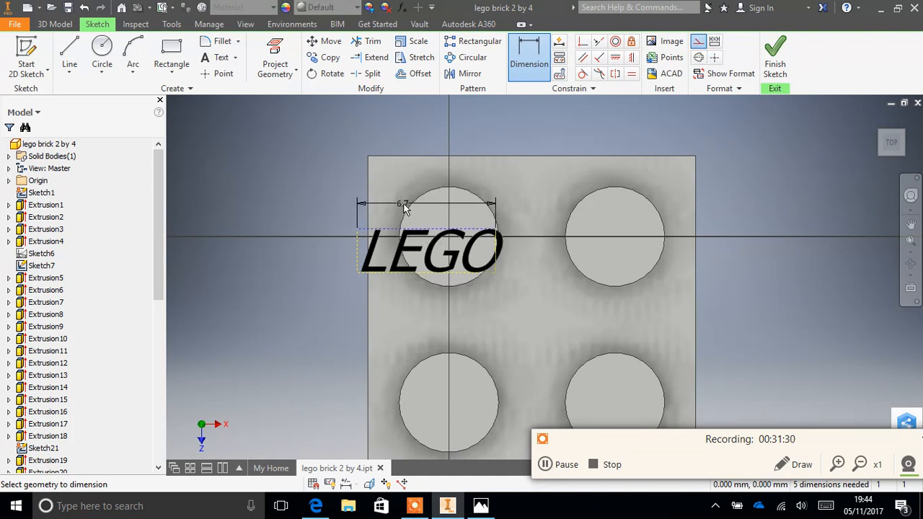
click(422, 170)
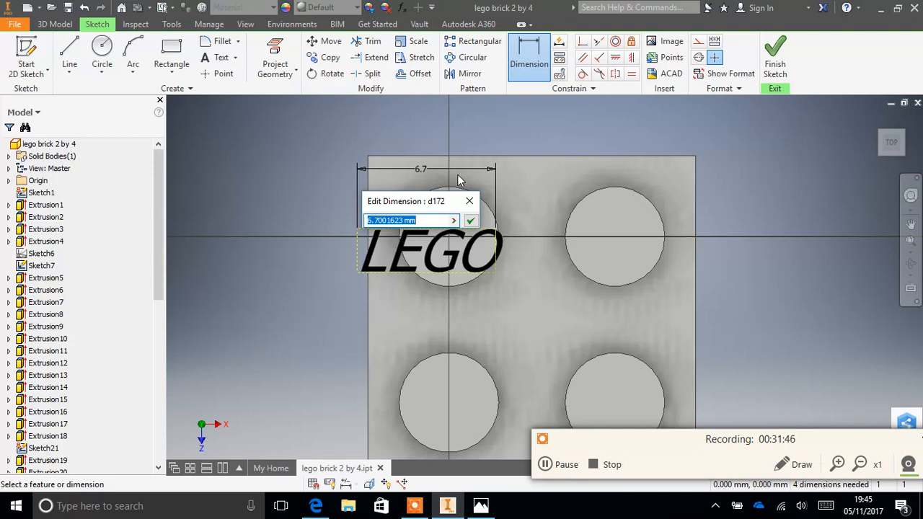
text(3)
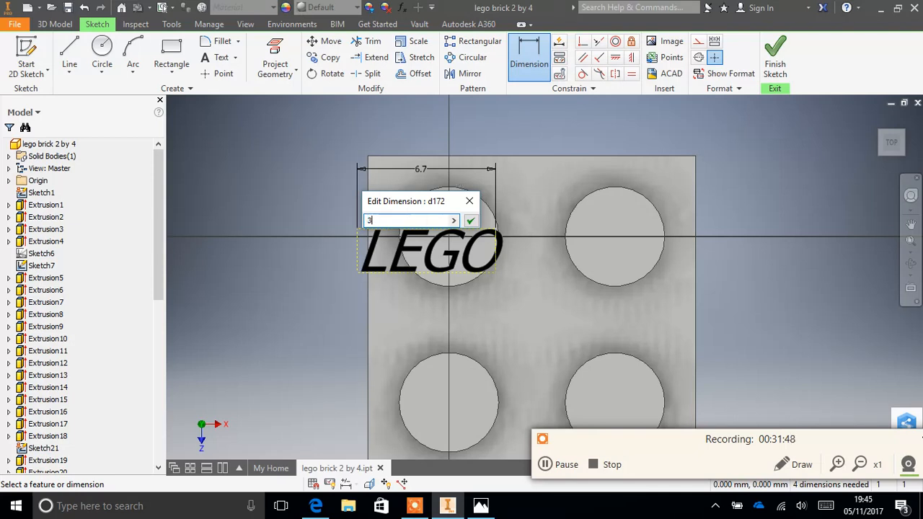
key(Return)
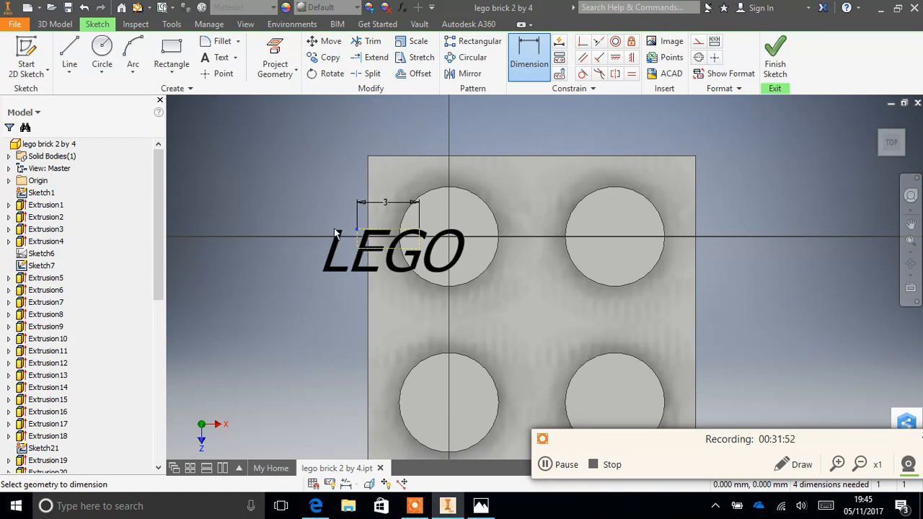
double_click(390, 202)
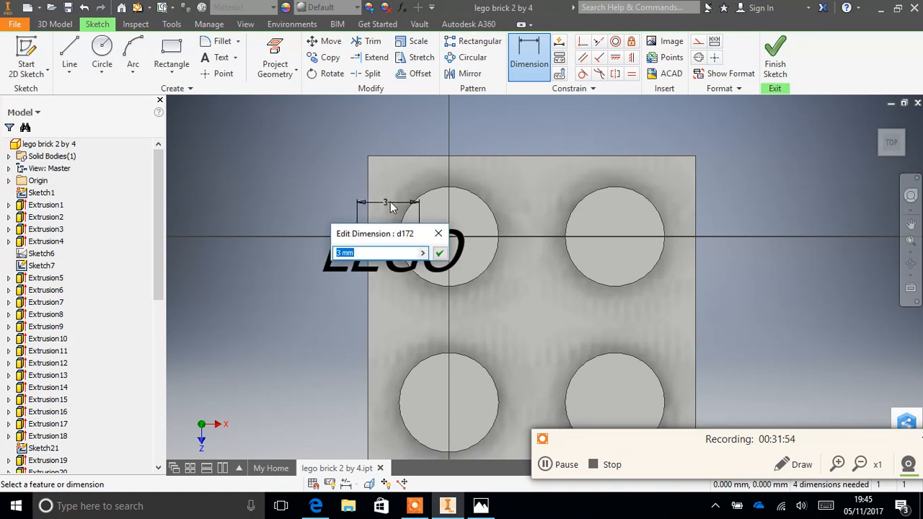
click(439, 254)
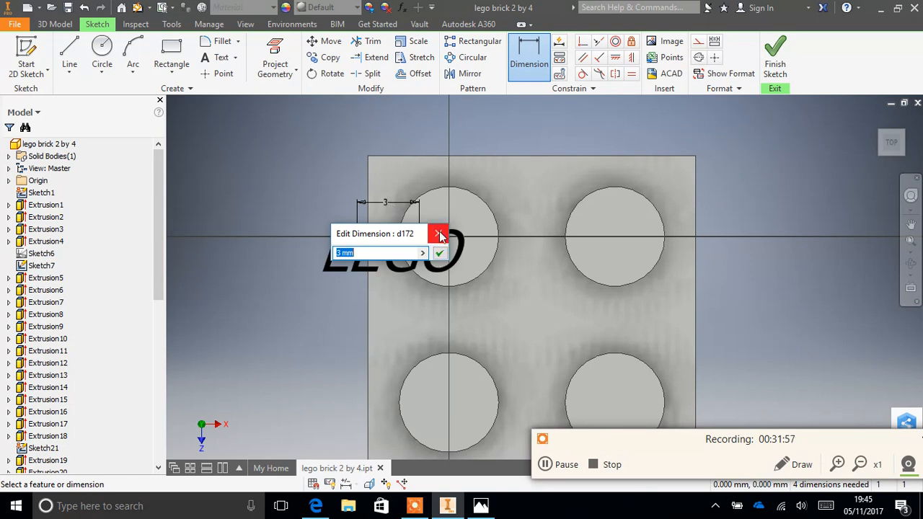
right_click(368, 206)
click(296, 182)
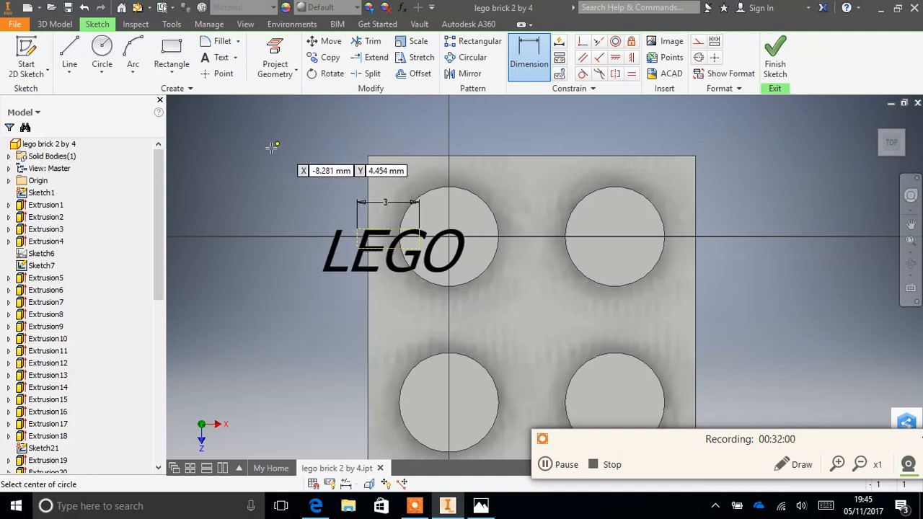
- Undo the text box's width dimension and the placed LEGO text
key(ctrl+z)
key(ctrl+z)
key(ctrl+z)
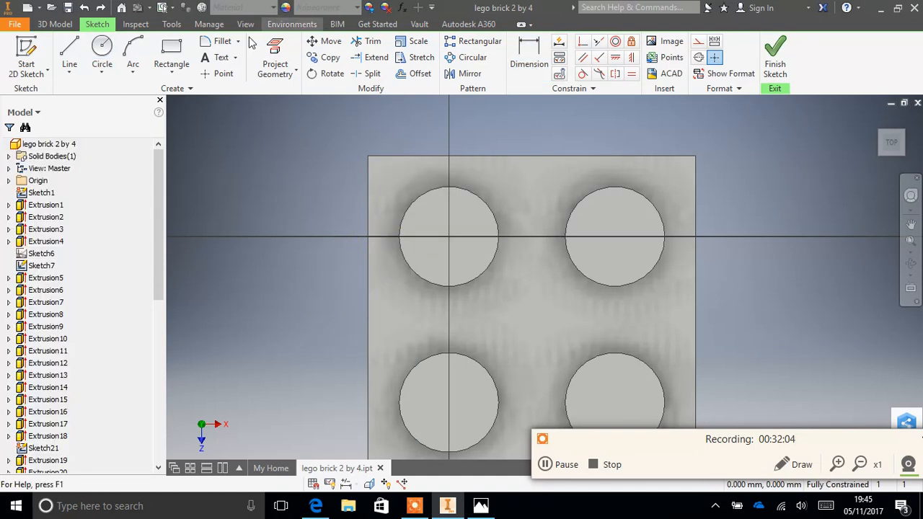
- Add a sketch text reading "LEGO" on the corner stud, with its text size at 3.5 mm
click(220, 57)
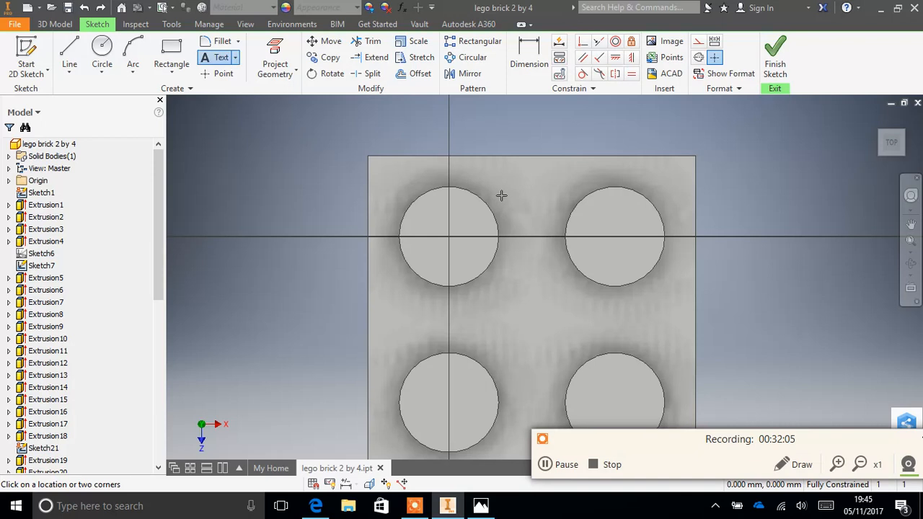
click(473, 243)
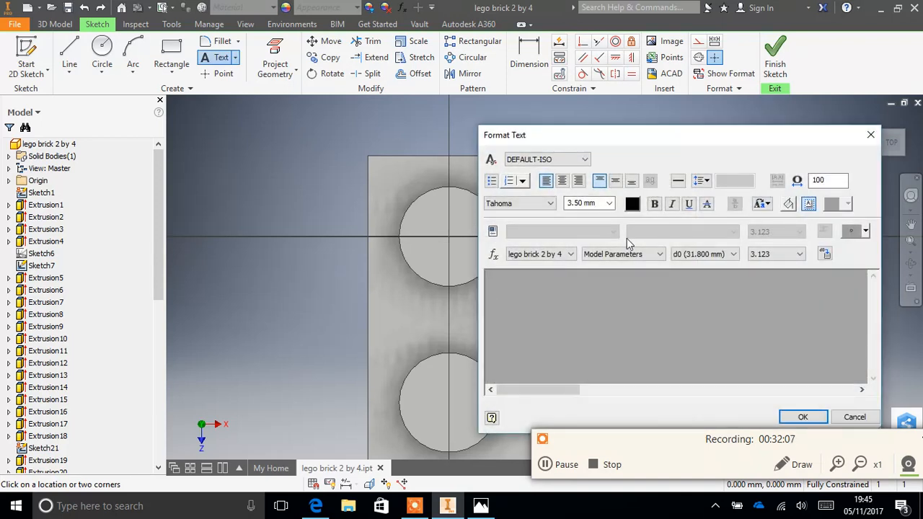
click(609, 203)
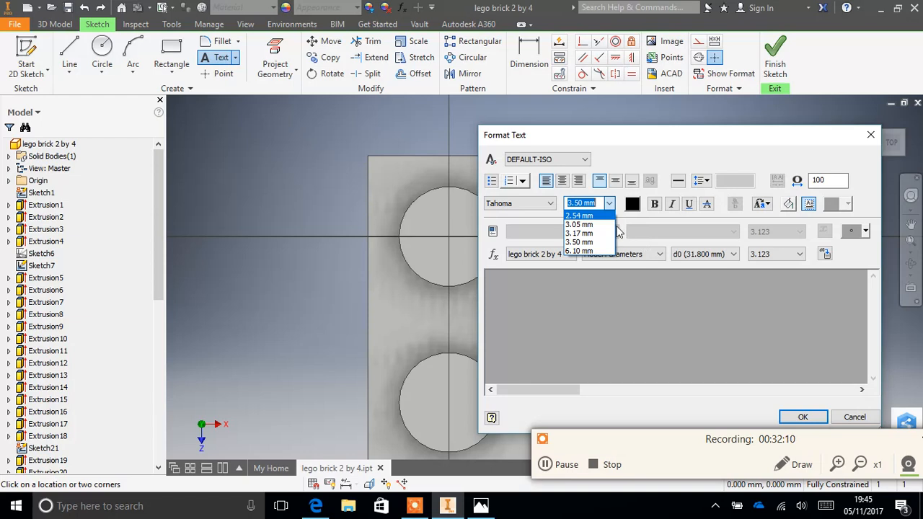
click(595, 216)
drag(600, 204, 569, 202)
text(2)
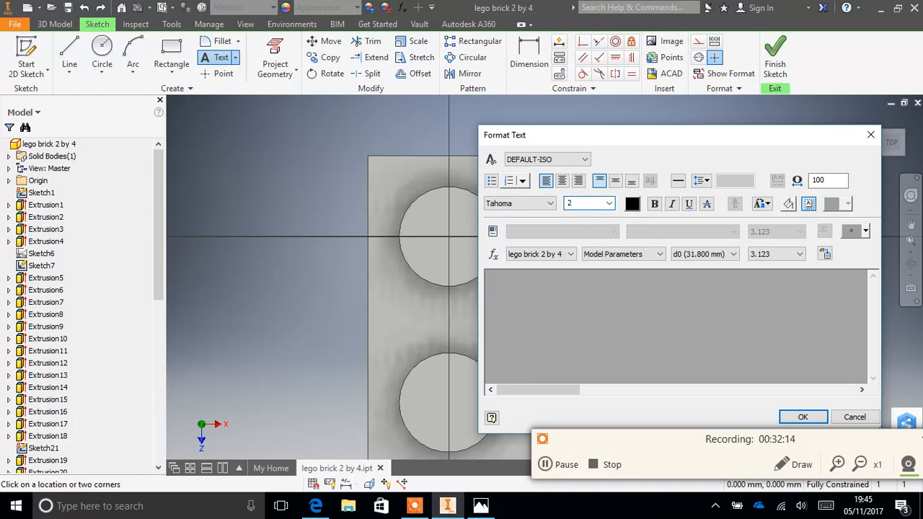
key(BackSpace)
text(3.5)
click(664, 282)
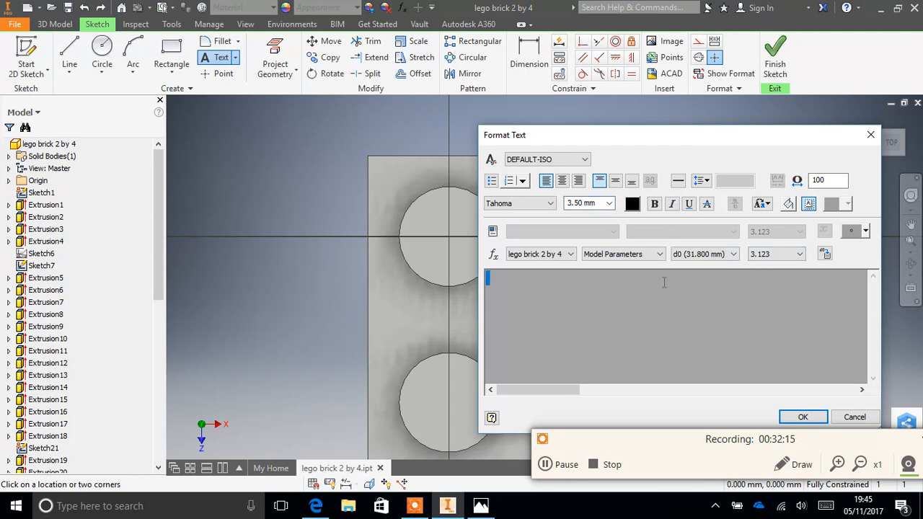
text(LEGO)
- Make the LEGO text italic, set its size to 2 mm and place it on the stud
drag(527, 280, 483, 280)
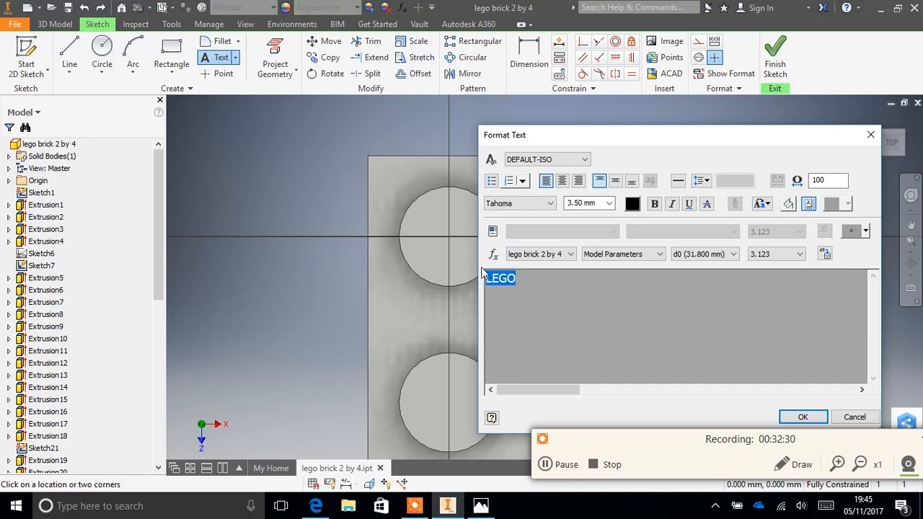
click(671, 203)
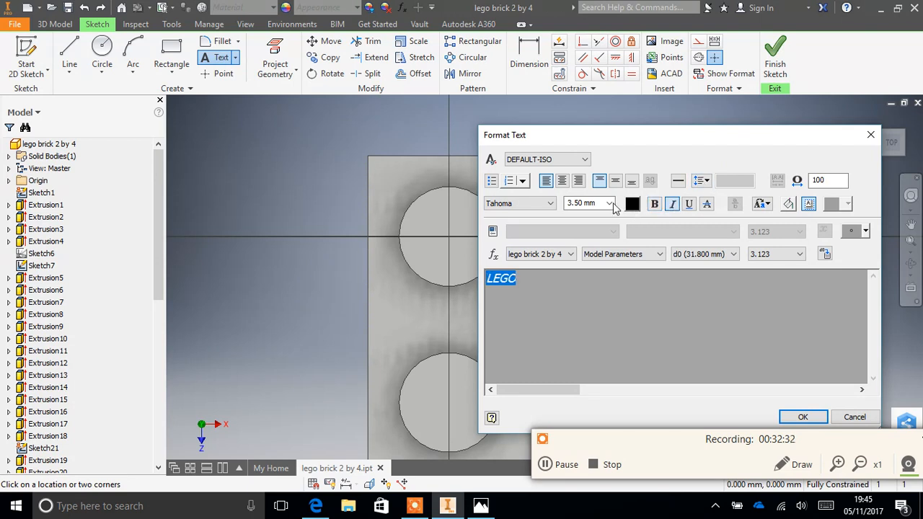
click(600, 204)
text(2)
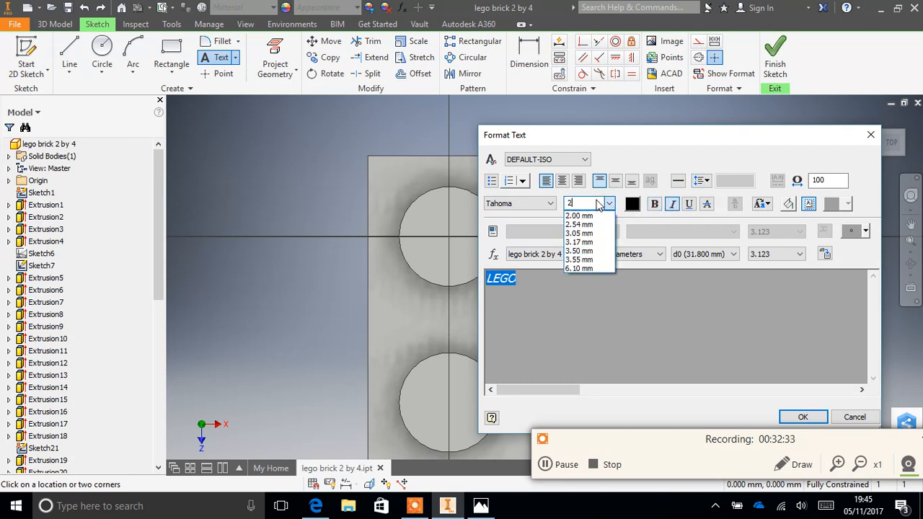
key(Return)
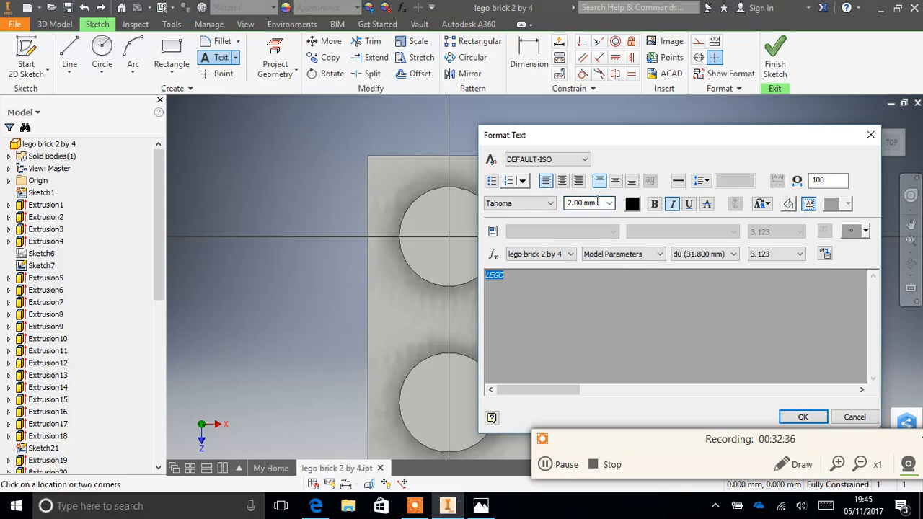
click(803, 418)
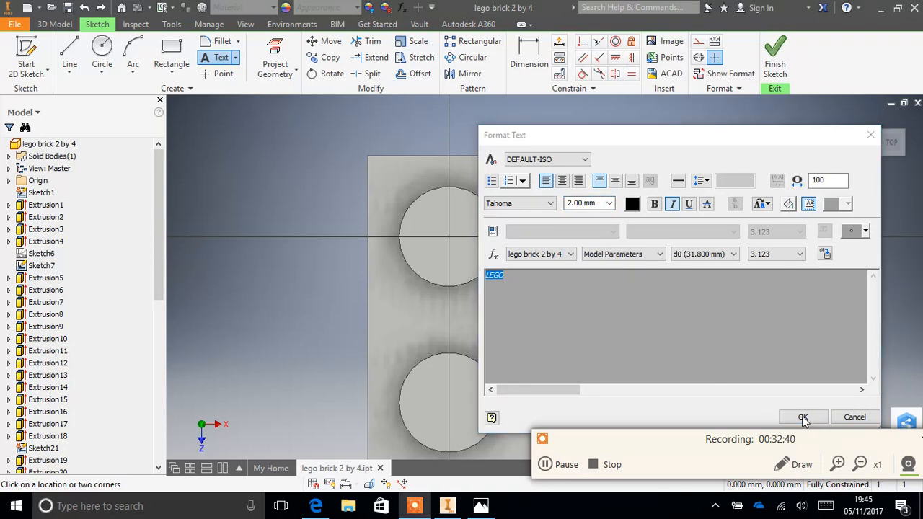
click(802, 416)
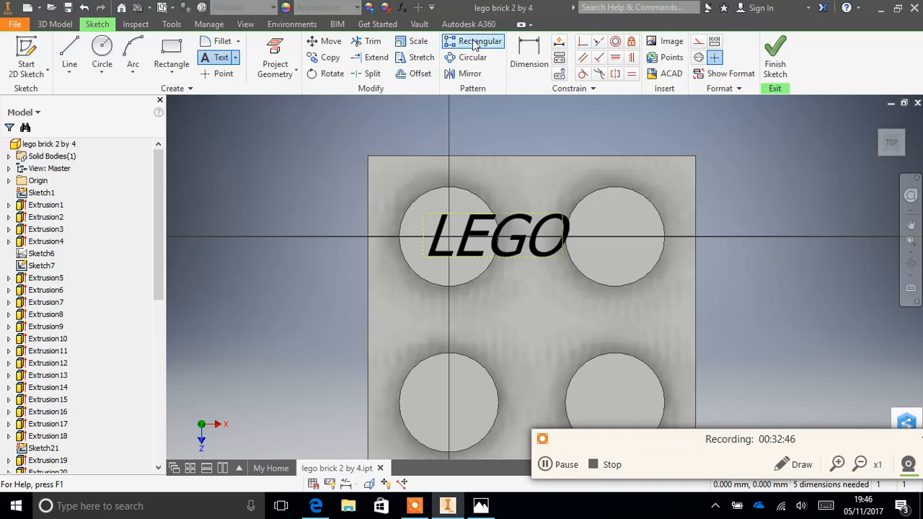
- Try to narrow the LEGO text by dimensioning its text box's width to 3 mm, and undo the change
click(528, 58)
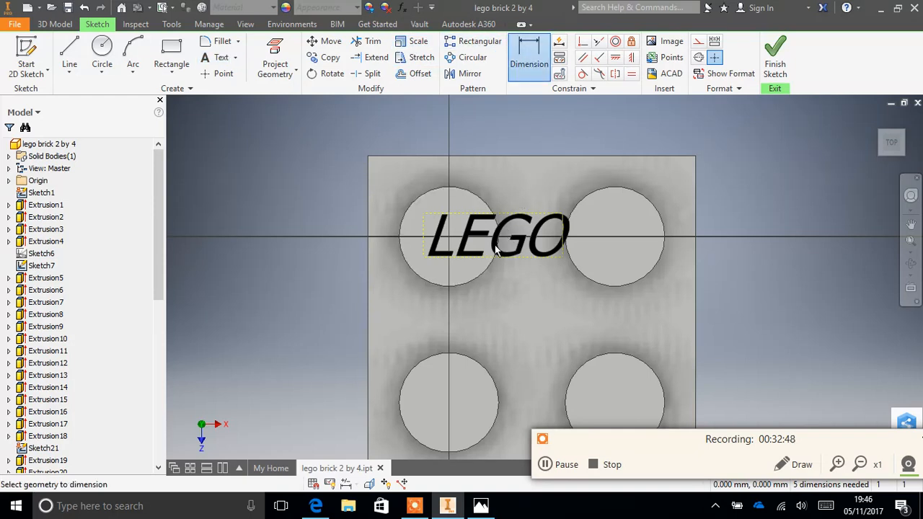
click(504, 255)
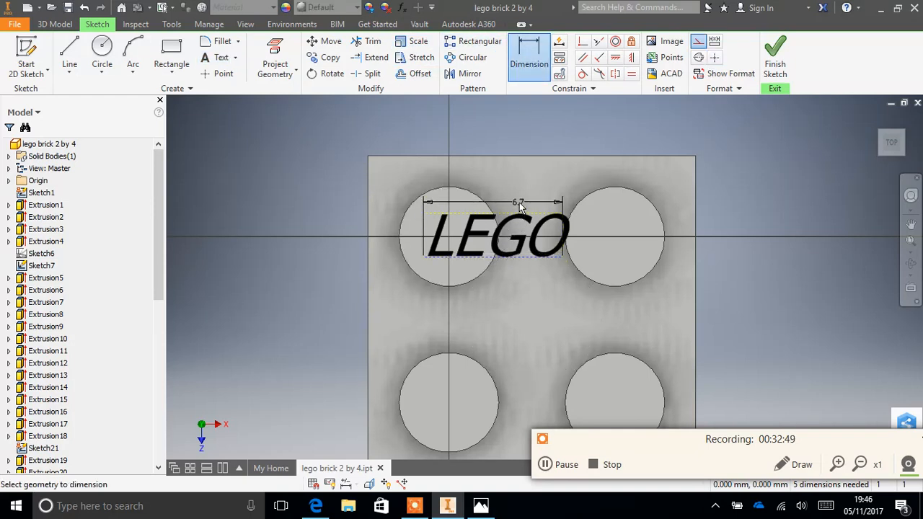
click(507, 160)
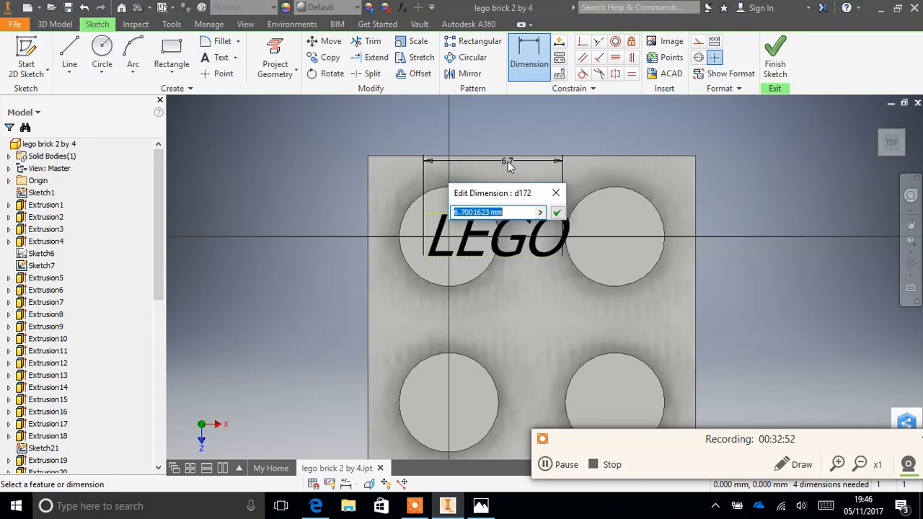
text(3)
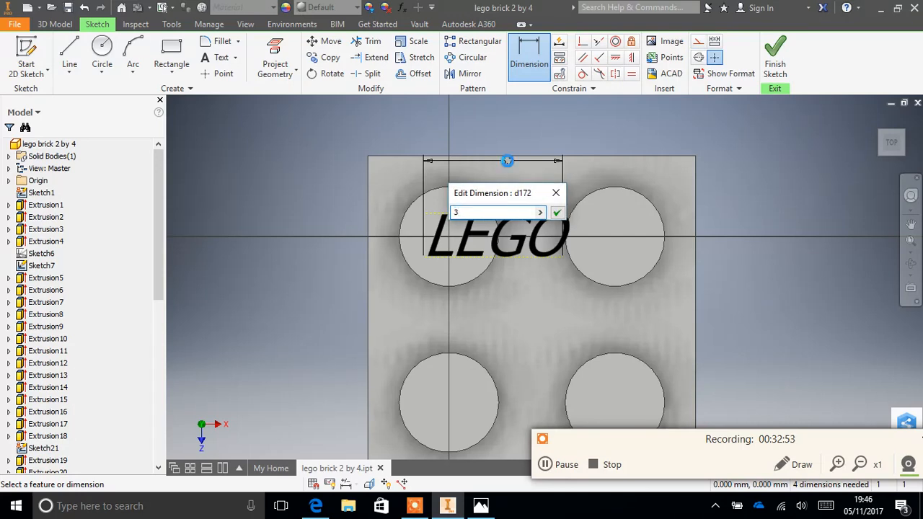
key(Return)
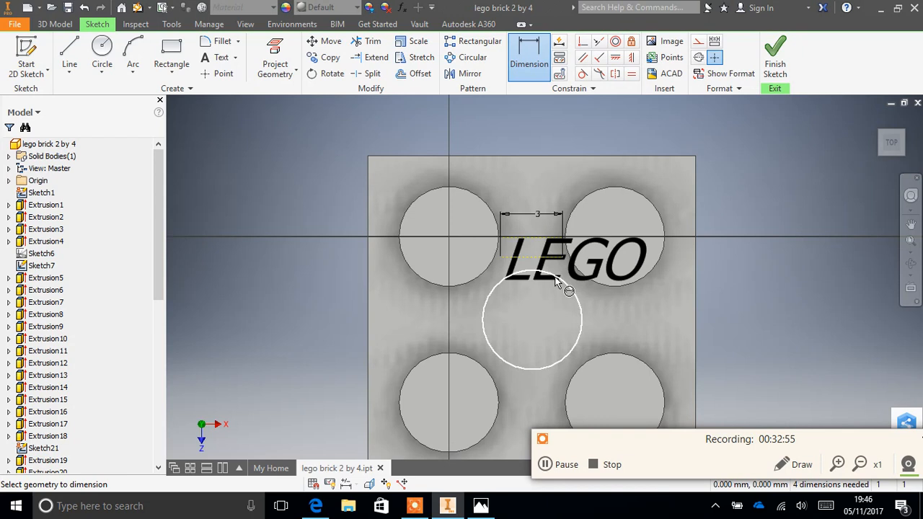
key(ctrl+z)
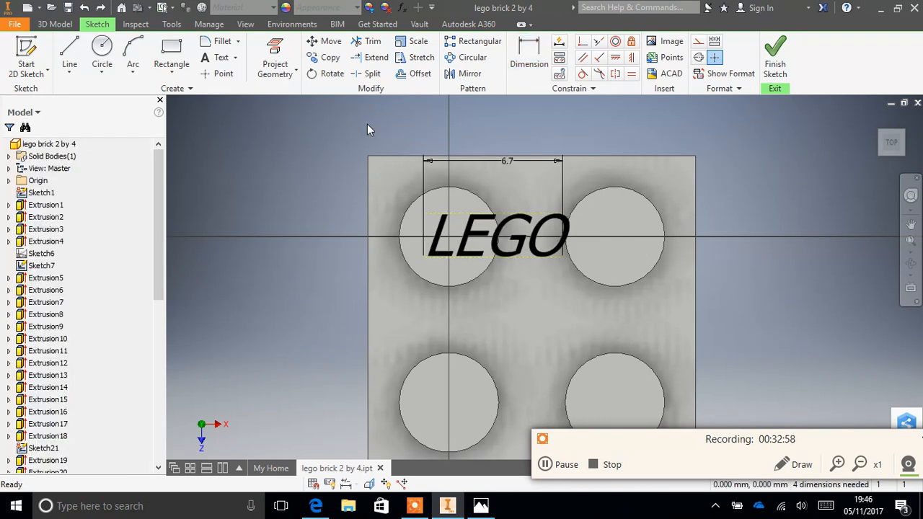
click(548, 465)
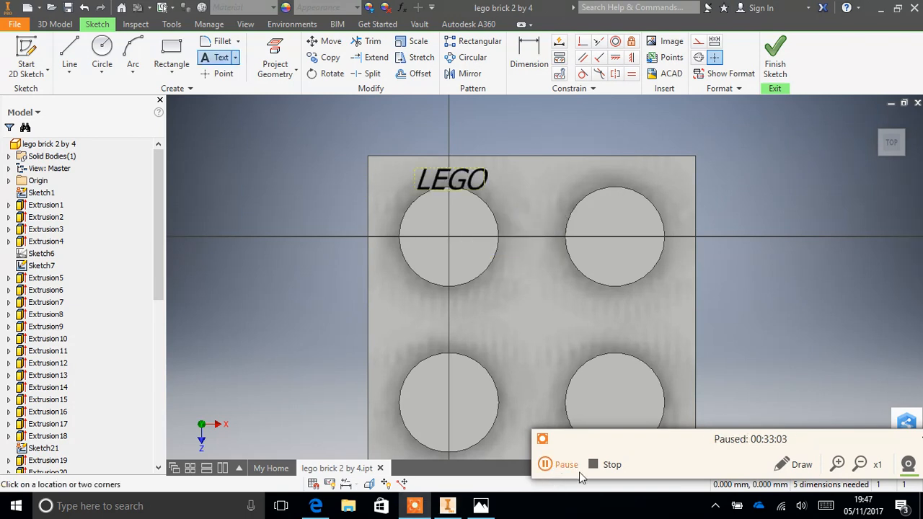
click(576, 469)
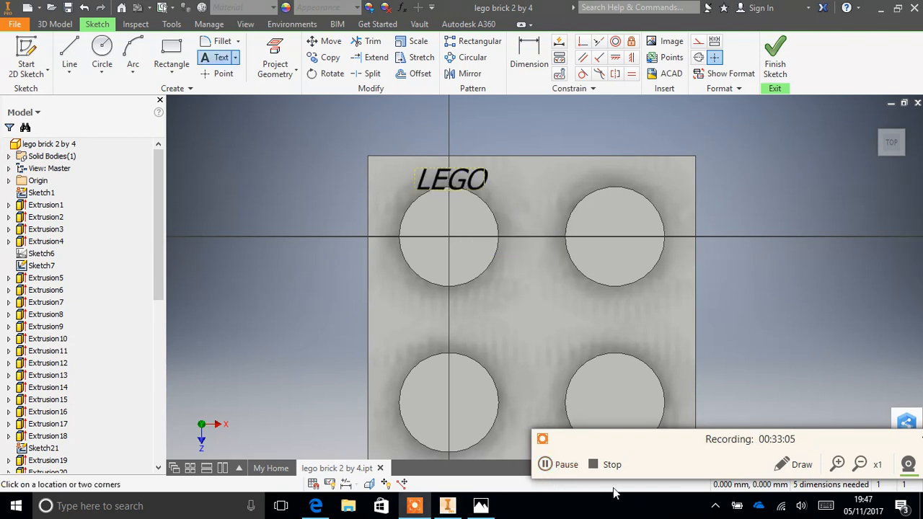
- Move the small LEGO text from above the corner stud onto the middle of the stud's top face
click(323, 42)
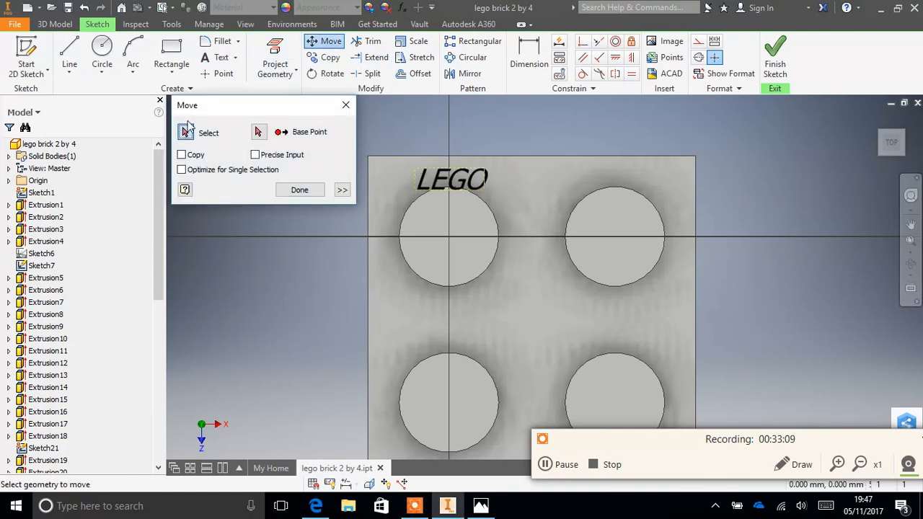
click(420, 180)
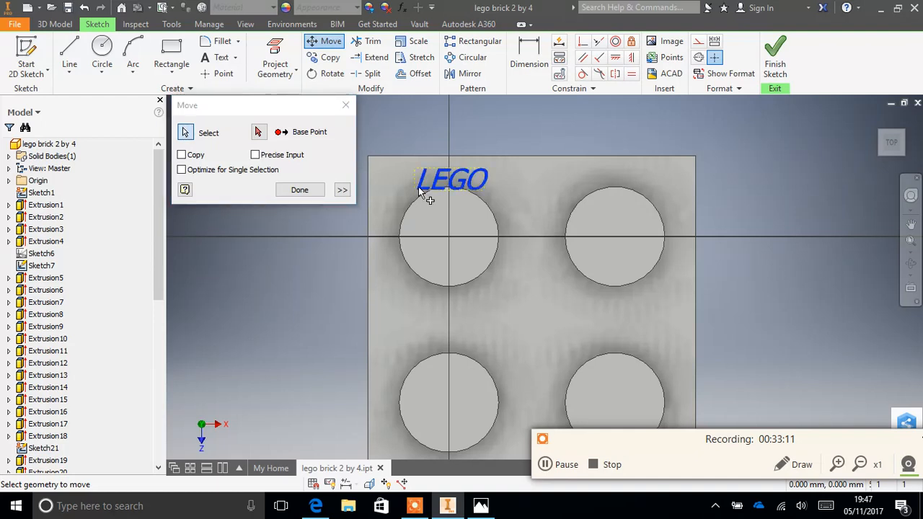
click(259, 131)
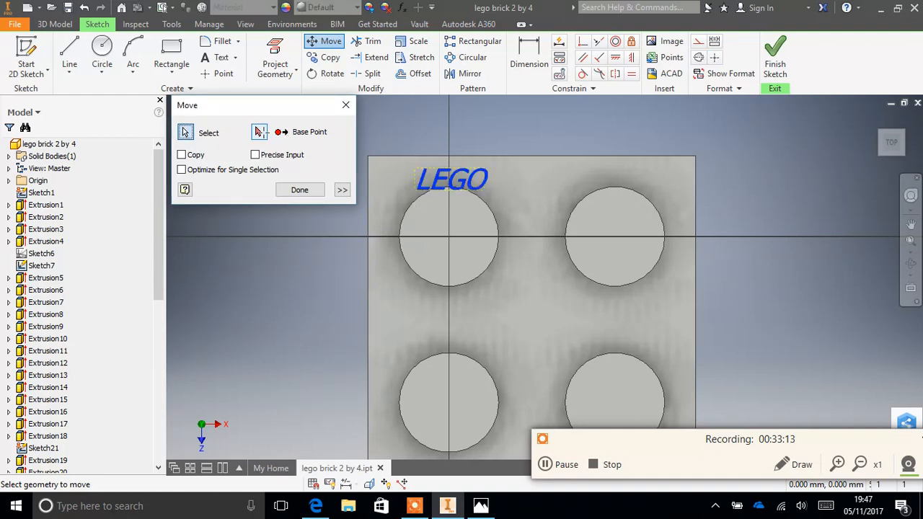
click(435, 174)
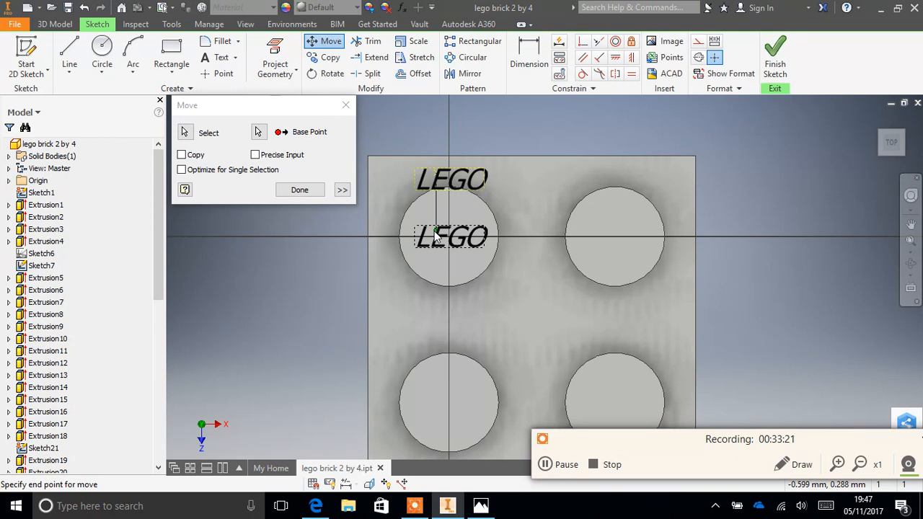
click(436, 235)
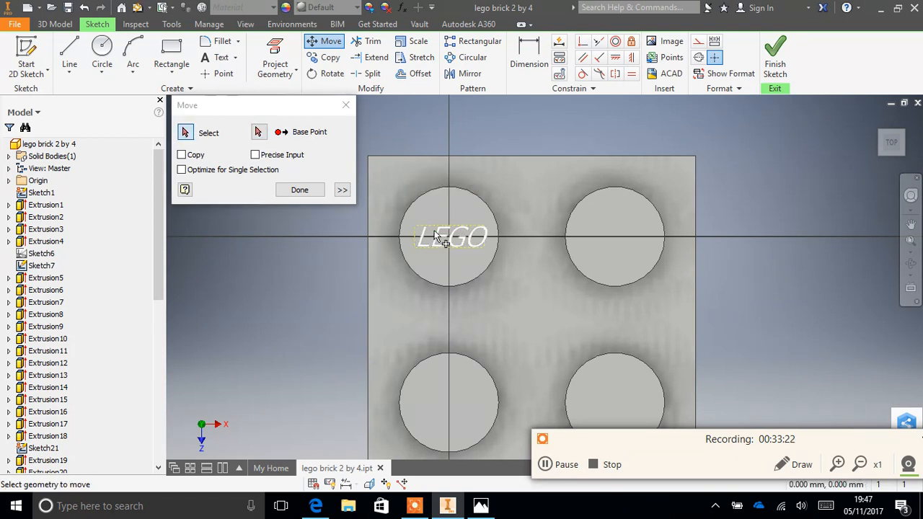
click(298, 190)
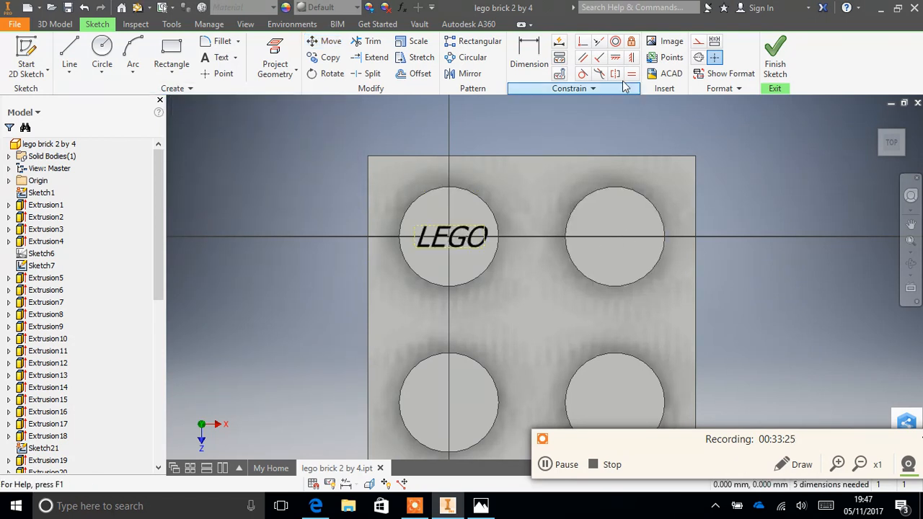
- Finish the sketch and extrude the LEGO text on the corner stud as raised lettering
click(774, 62)
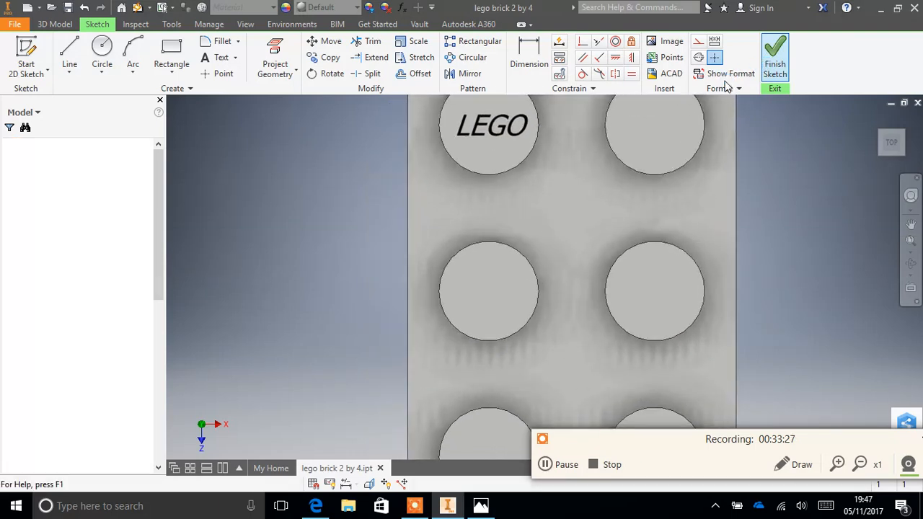
click(70, 54)
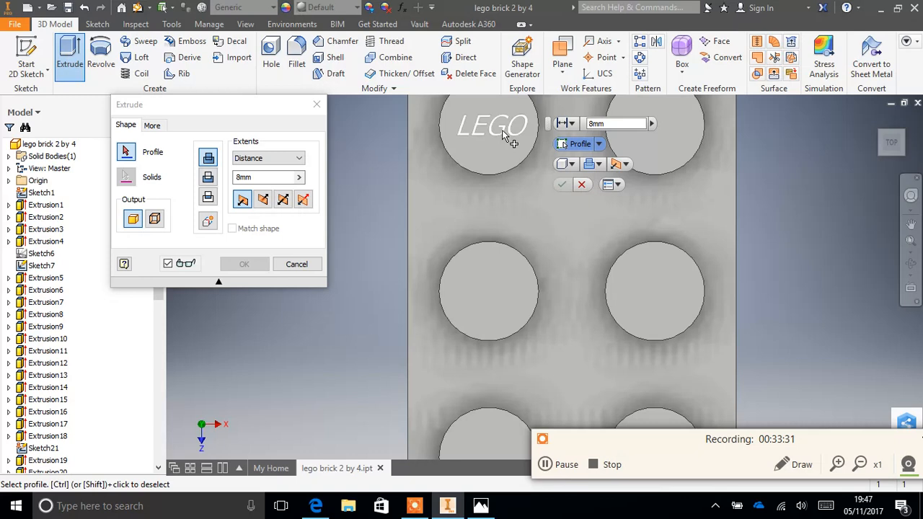
click(501, 130)
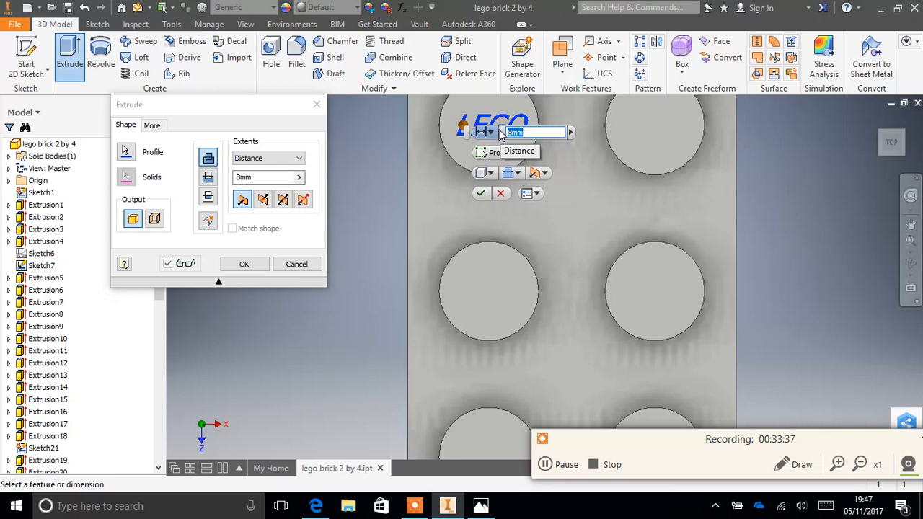
text(0.1)
key(Return)
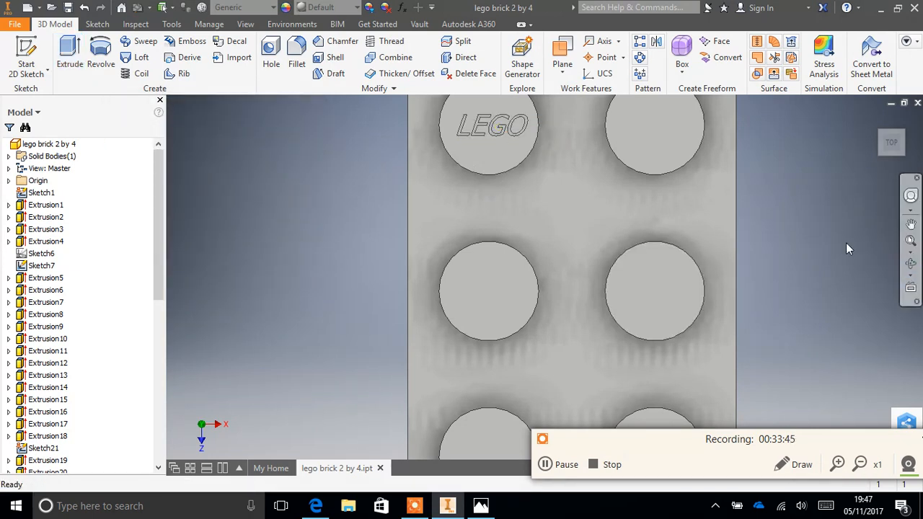
click(911, 264)
drag(474, 249, 629, 257)
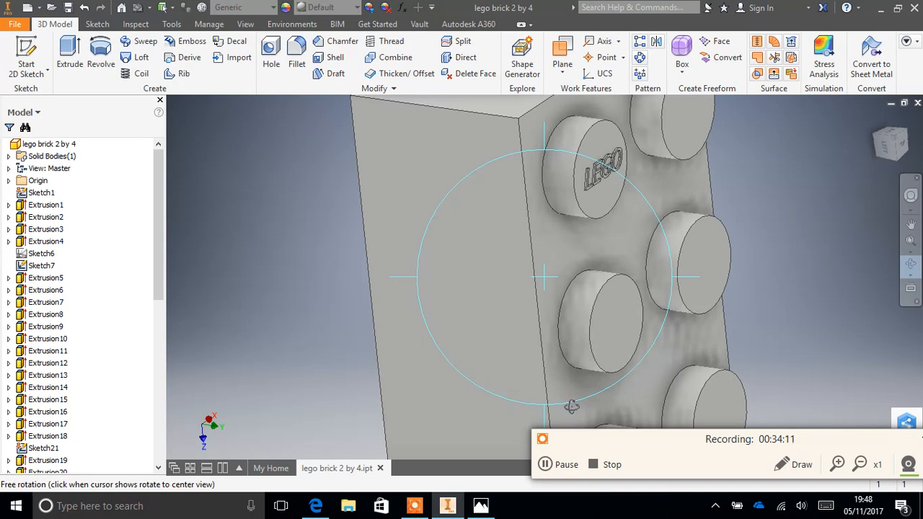
click(563, 465)
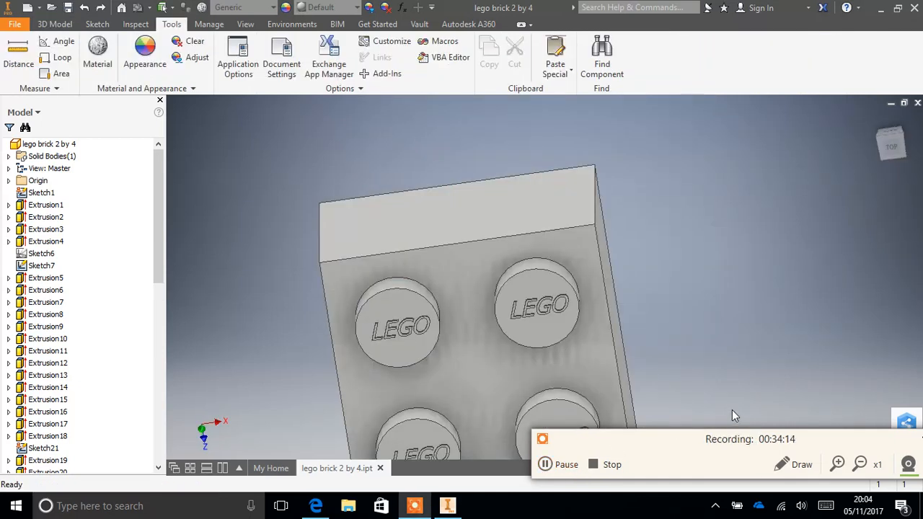
- Adjust the whole lego brick part's appearance to red with RGB values 255, 34, 0
click(35, 148)
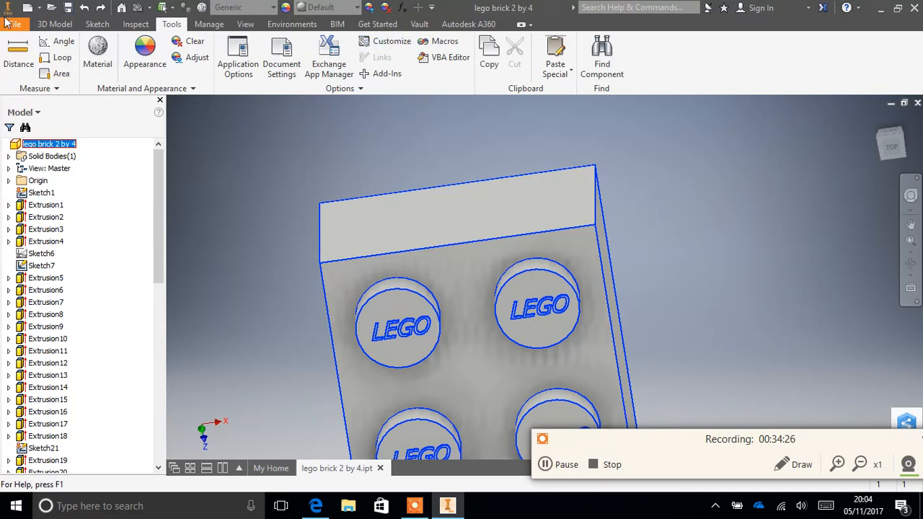
click(55, 24)
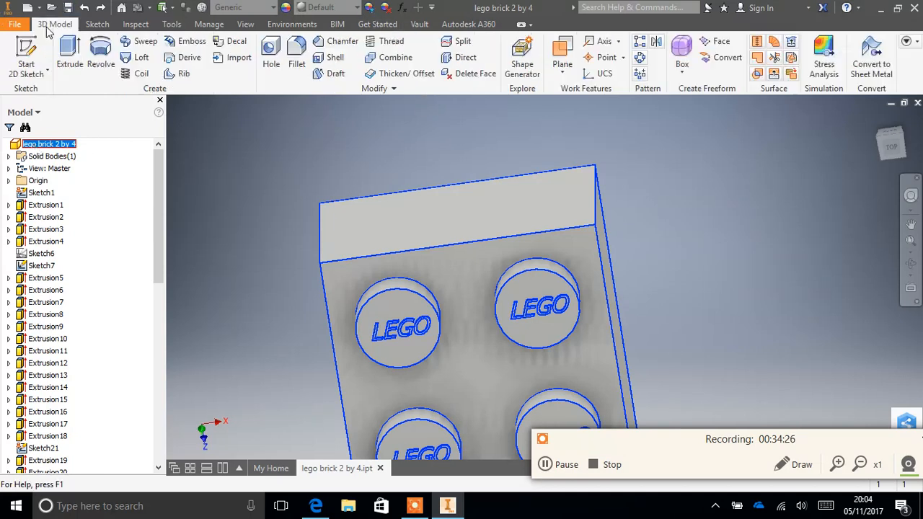
click(88, 25)
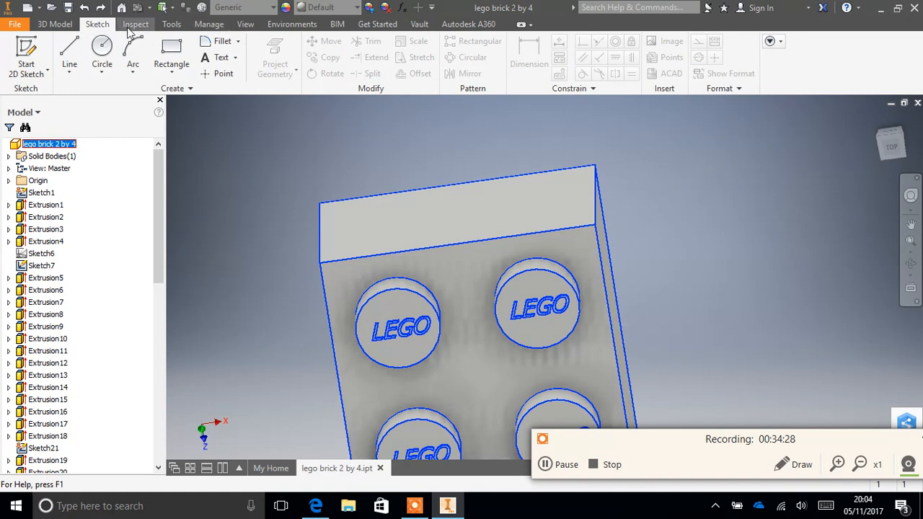
click(369, 9)
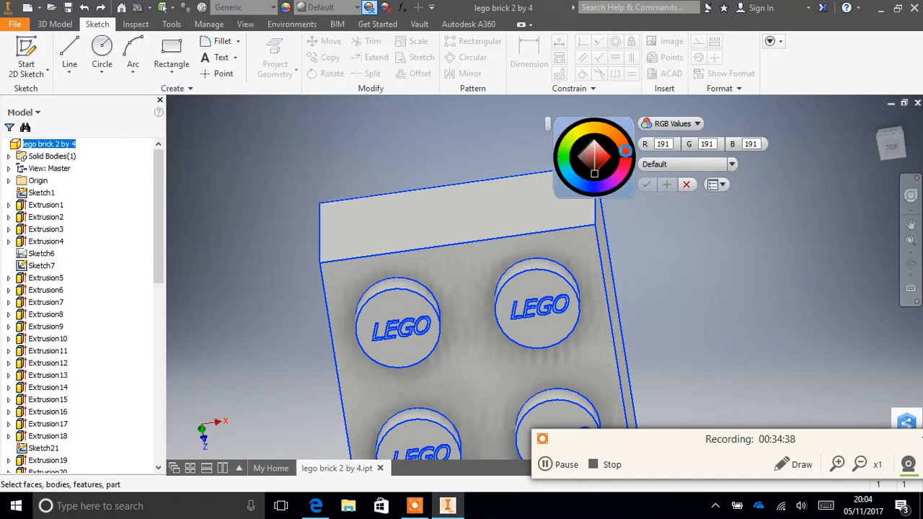
click(625, 150)
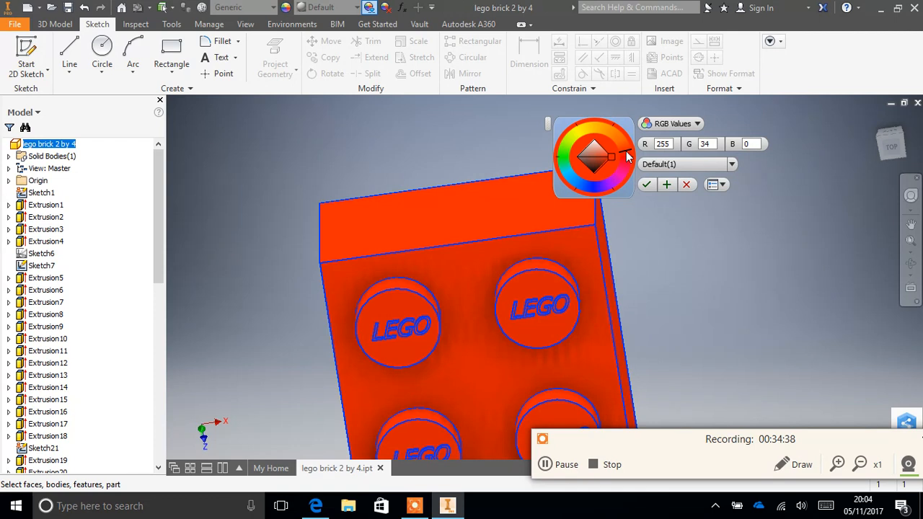
click(645, 186)
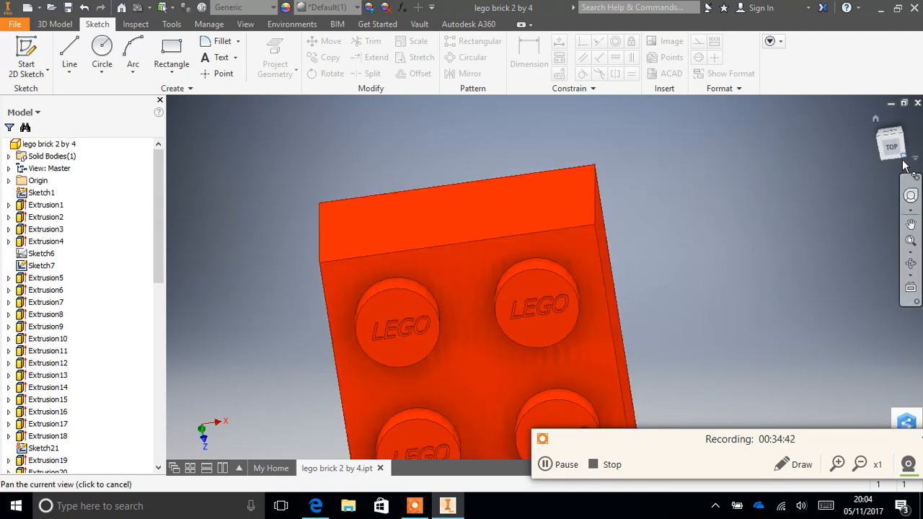
- Examine the coloured brick from several corners and from its long side, ending in an isometric view with the studs facing up
click(900, 135)
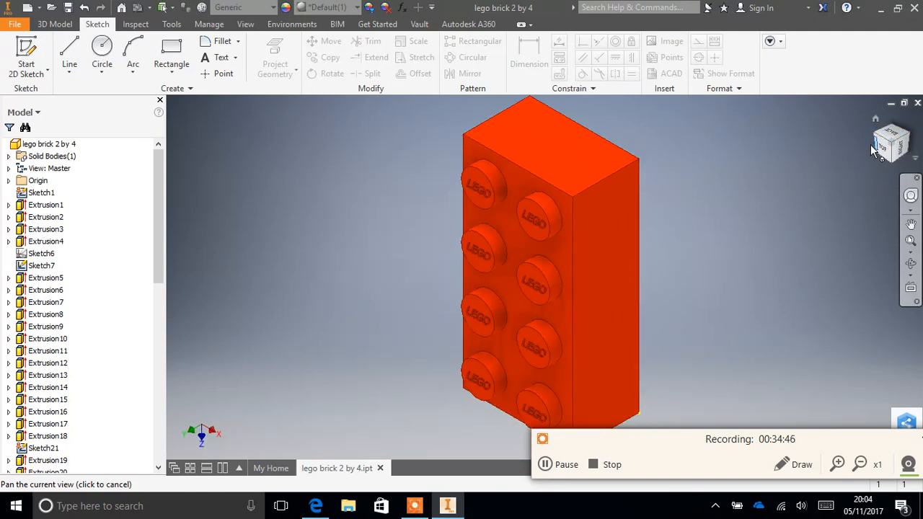
click(872, 147)
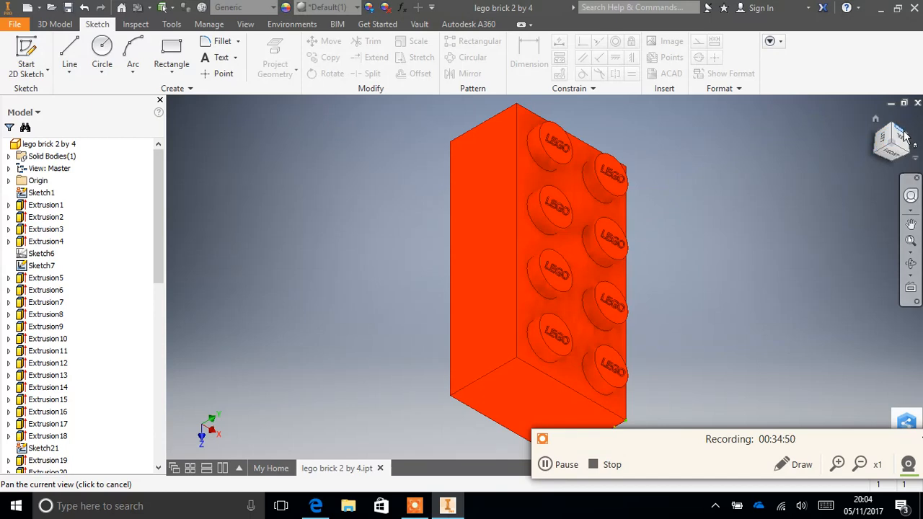
click(909, 156)
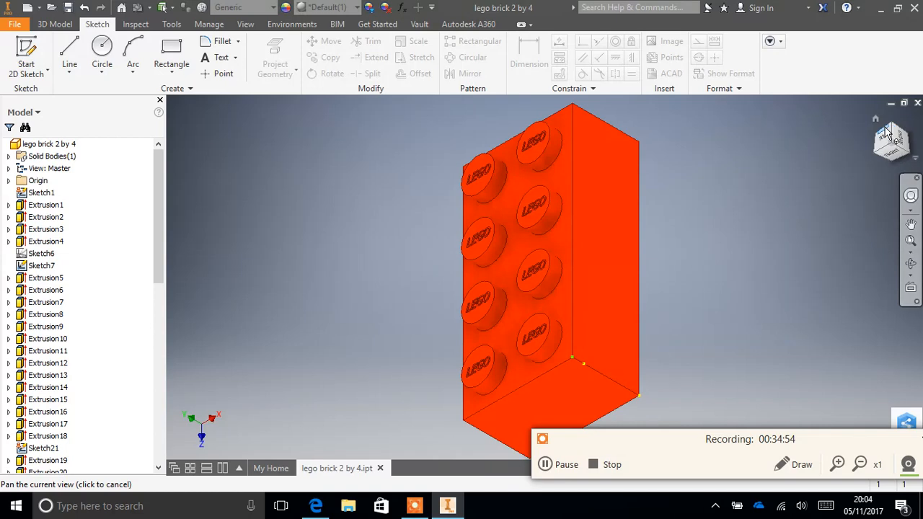
click(896, 130)
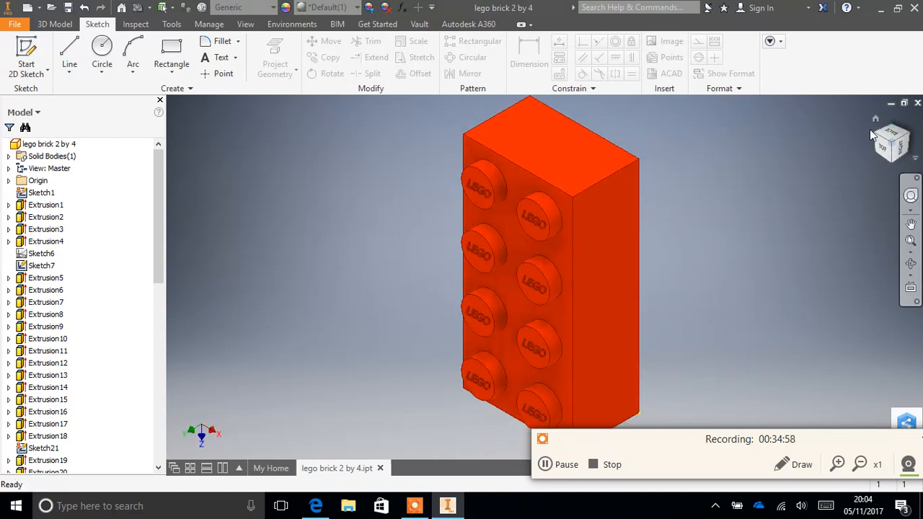
click(876, 141)
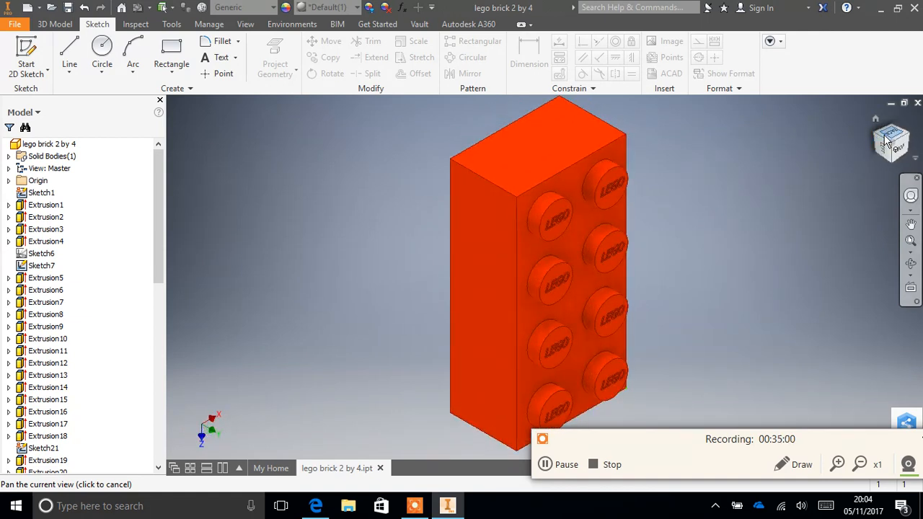
click(882, 147)
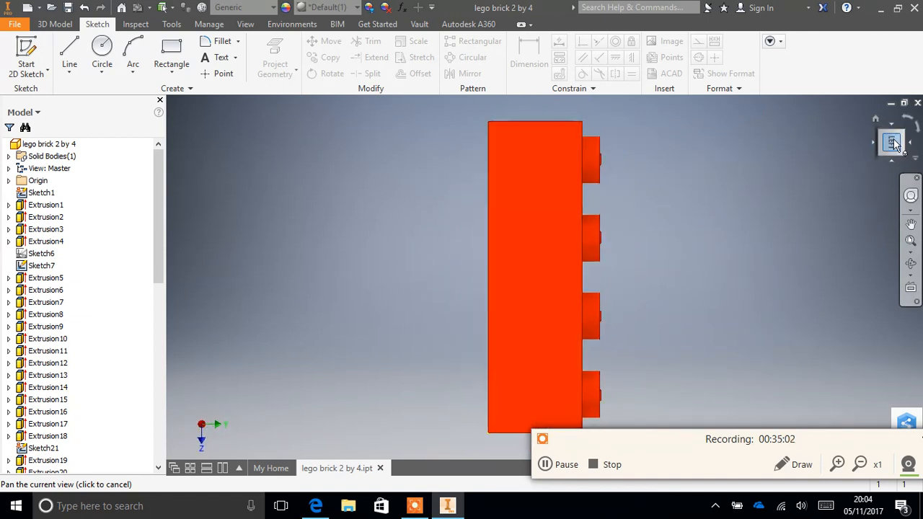
click(907, 124)
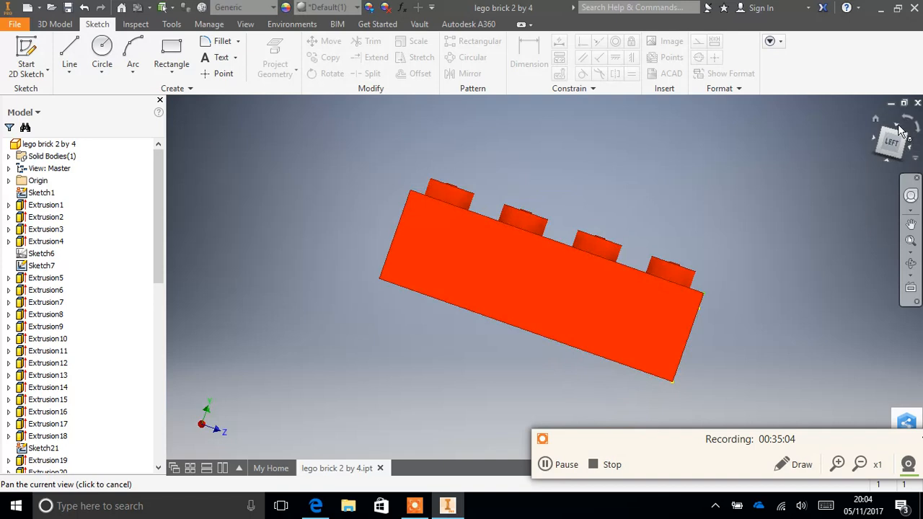
click(875, 119)
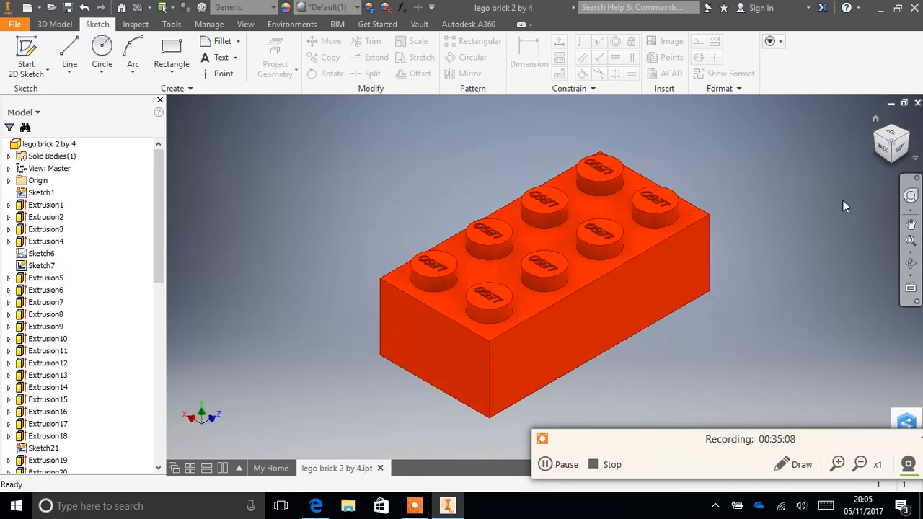